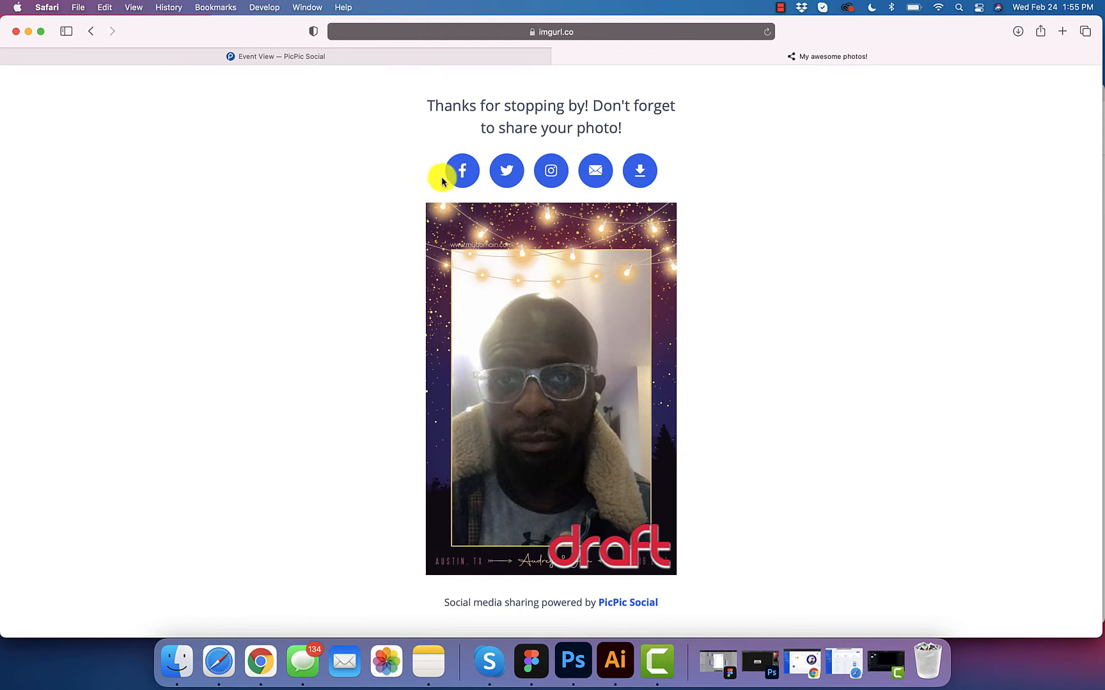
Step: Switch back to the Event View tab showing the Audrey & Jim Wedding dashboard
{"action": "left_click", "coordinate": [405, 57]}
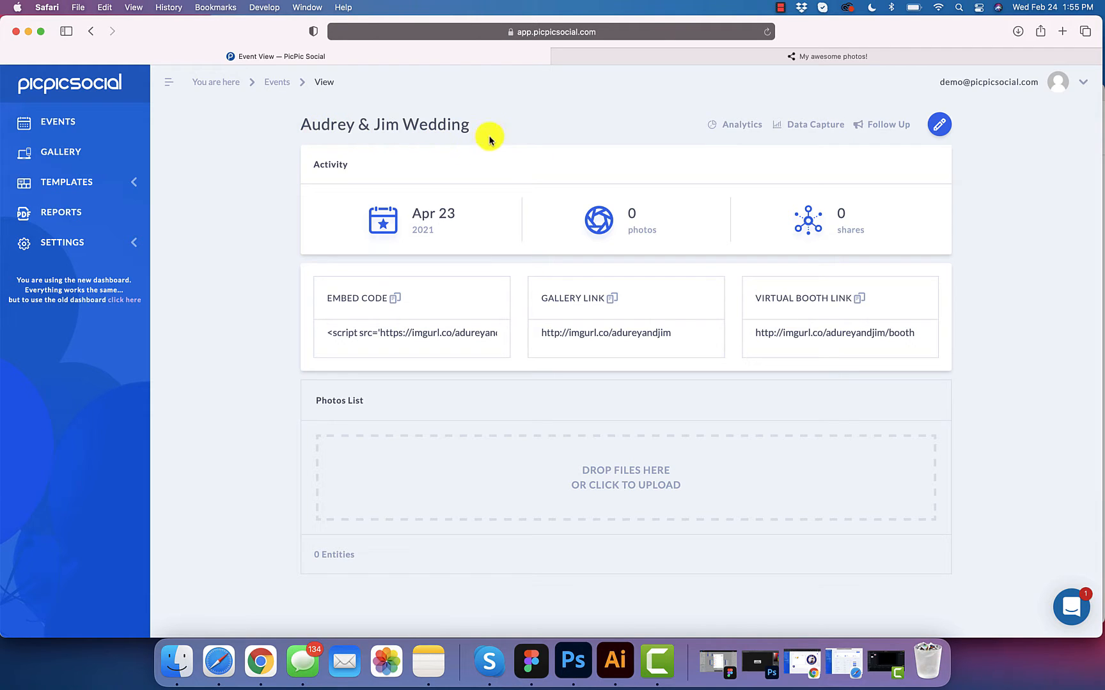
Step: Edit the virtual booth, open its Microsite add-on and add a new microsite template
{"action": "left_click", "coordinate": [941, 128]}
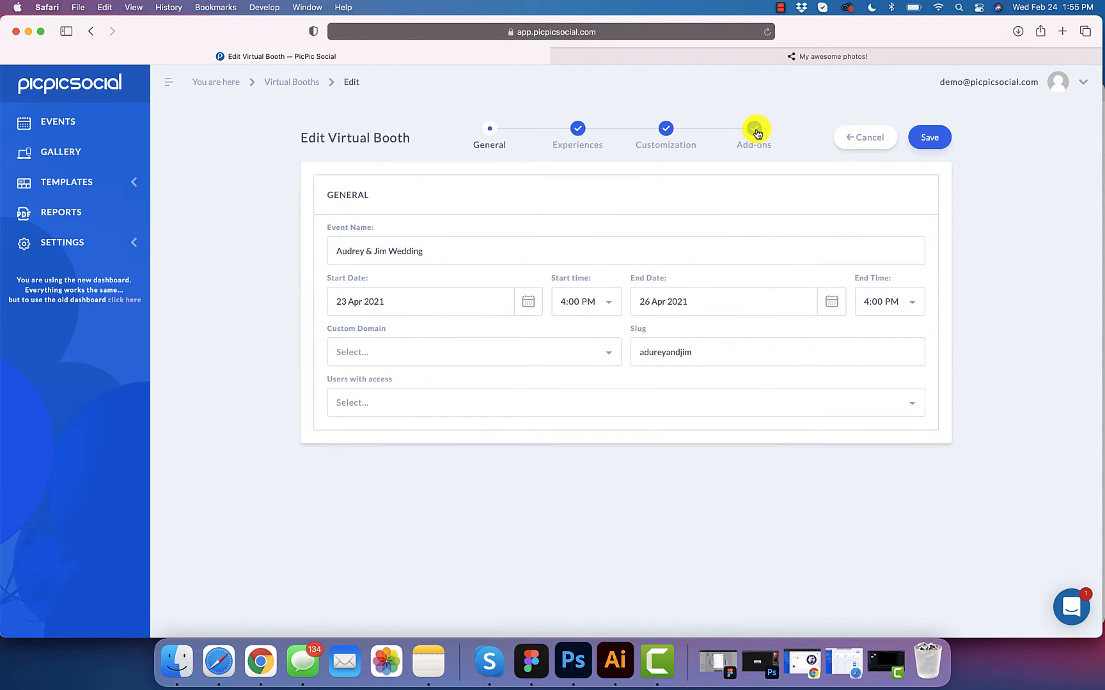
{"action": "left_click", "coordinate": [755, 130]}
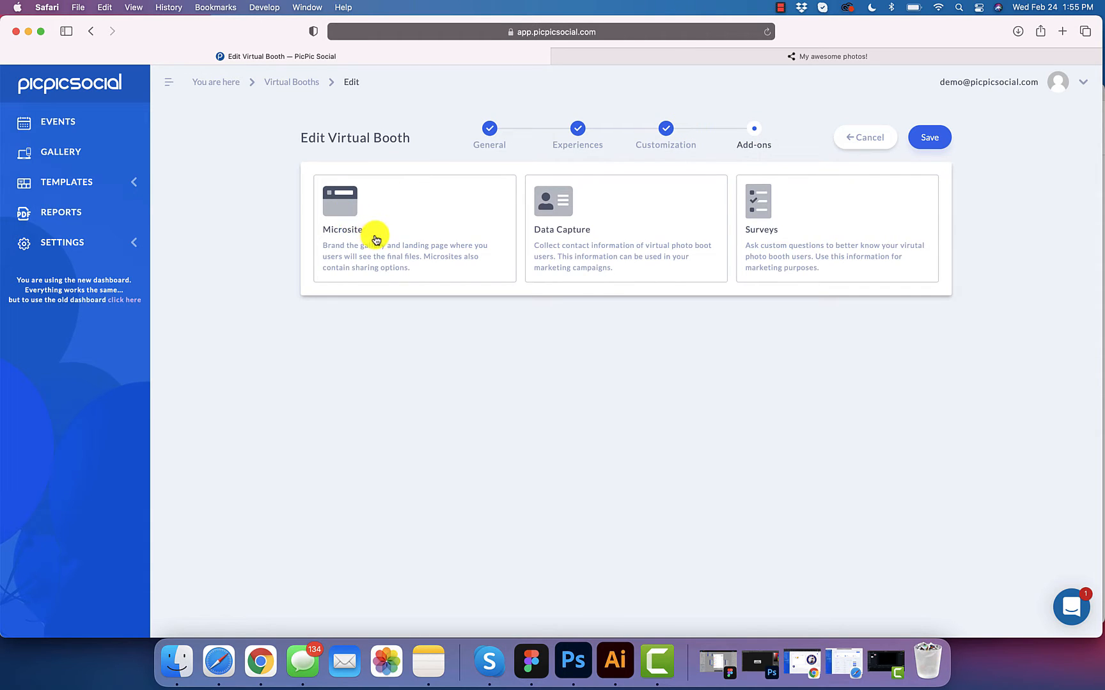
{"action": "left_click", "coordinate": [344, 212]}
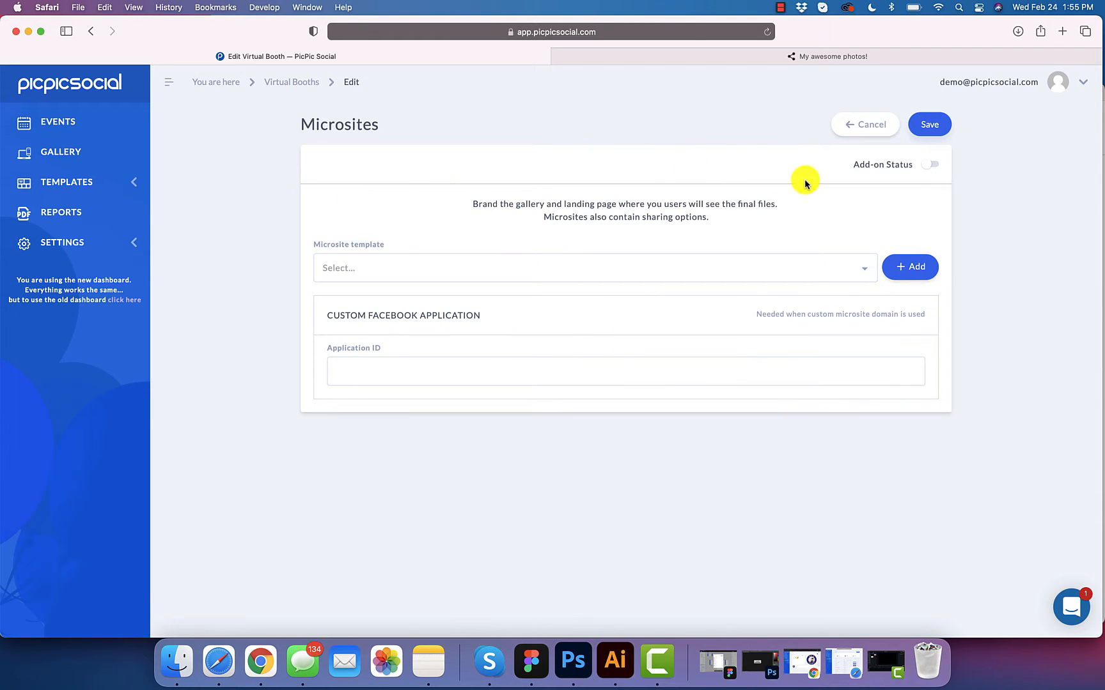
{"action": "left_click", "coordinate": [594, 273]}
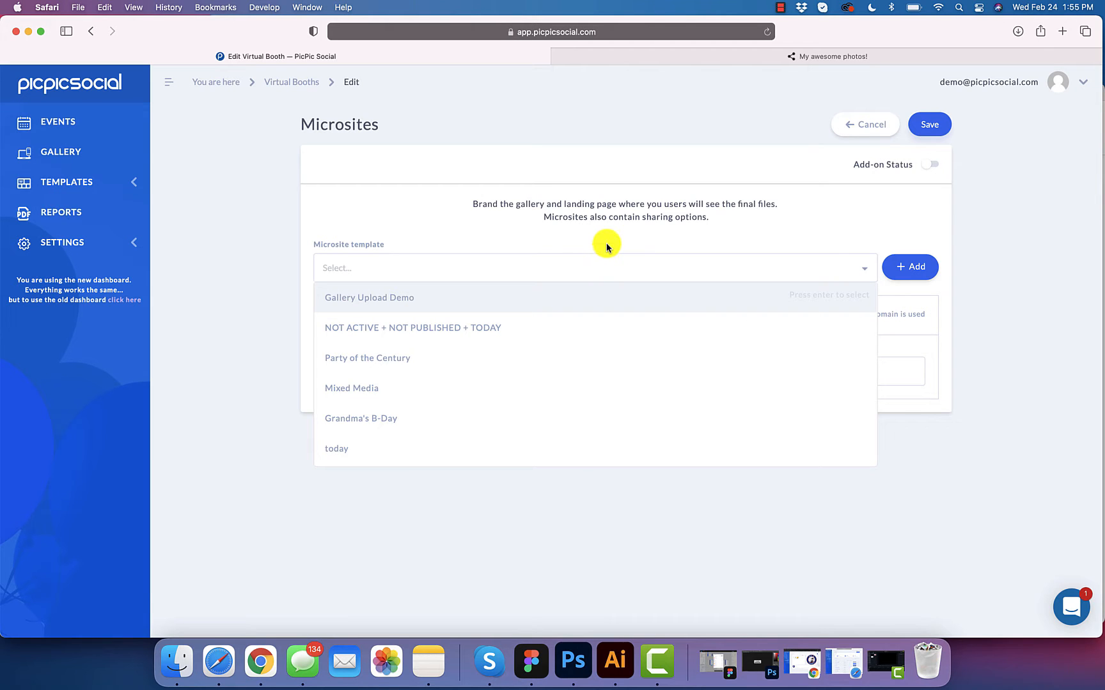
{"action": "left_click", "coordinate": [924, 266]}
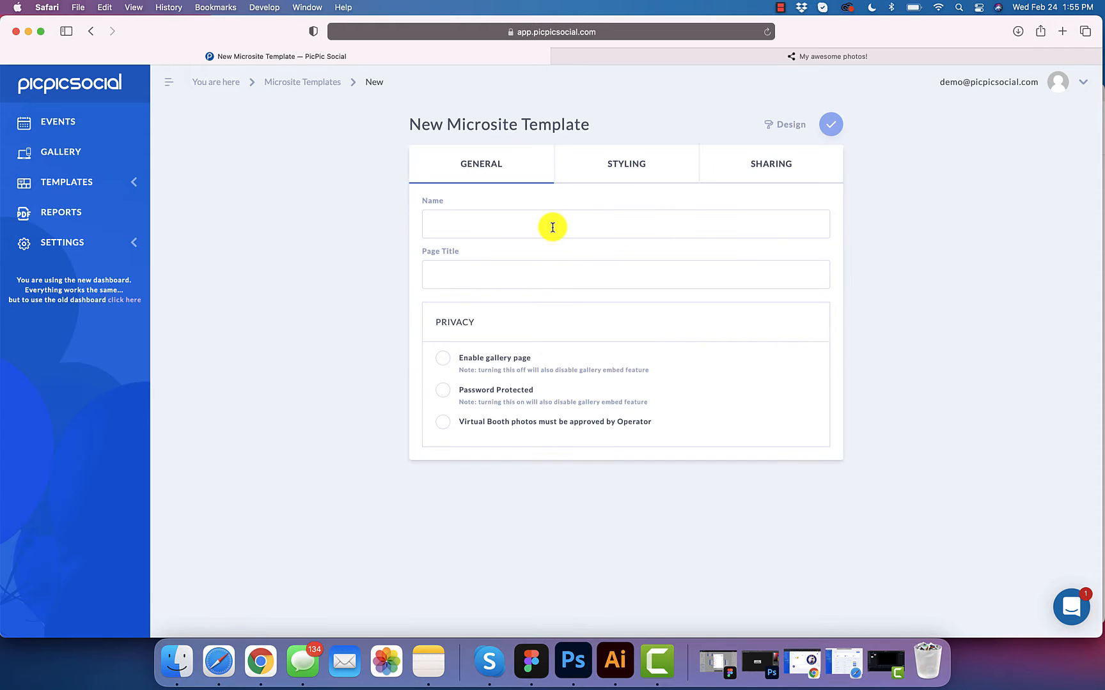
Step: Name the new template 'Jim and Audrey Wedding Microsite (2)'
{"action": "left_click", "coordinate": [551, 227]}
{"action": "type", "text": "Jim"}
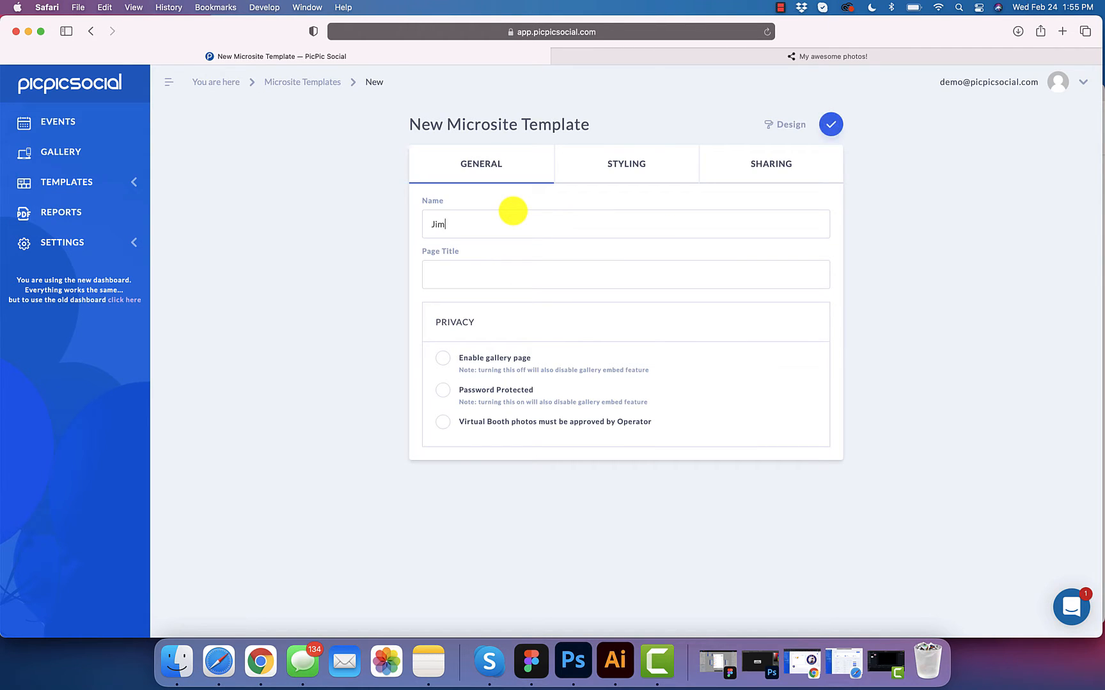
{"action": "type", "text": " and"}
{"action": "key", "text": "BackSpace"}
{"action": "key", "text": "BackSpace"}
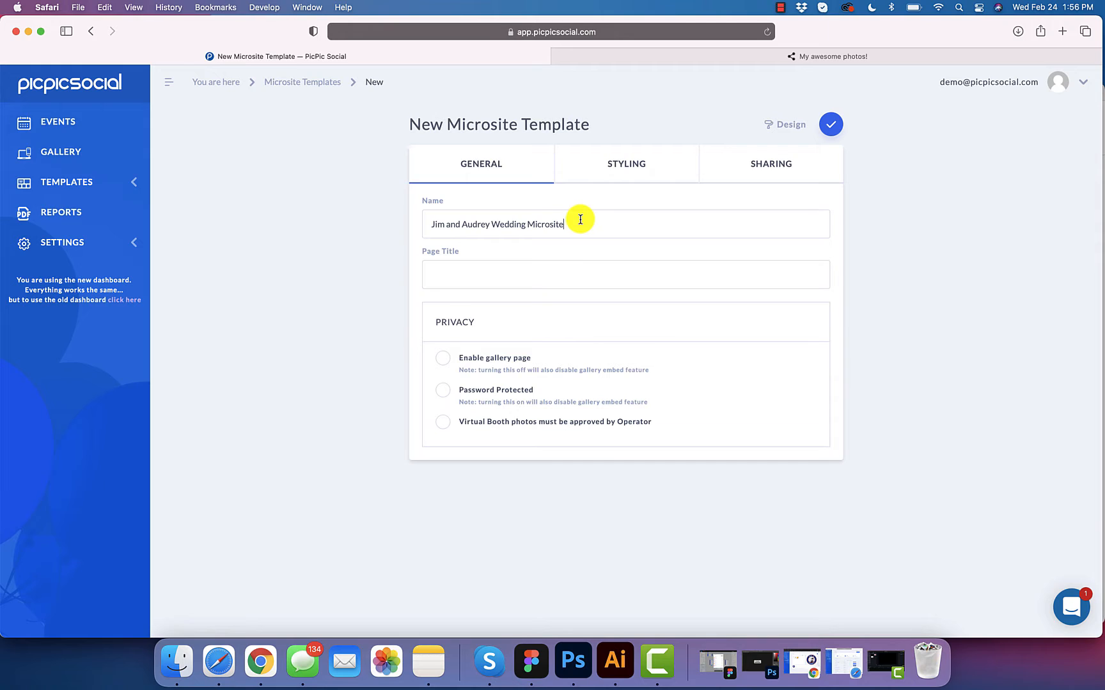
{"action": "key", "text": "super+a"}
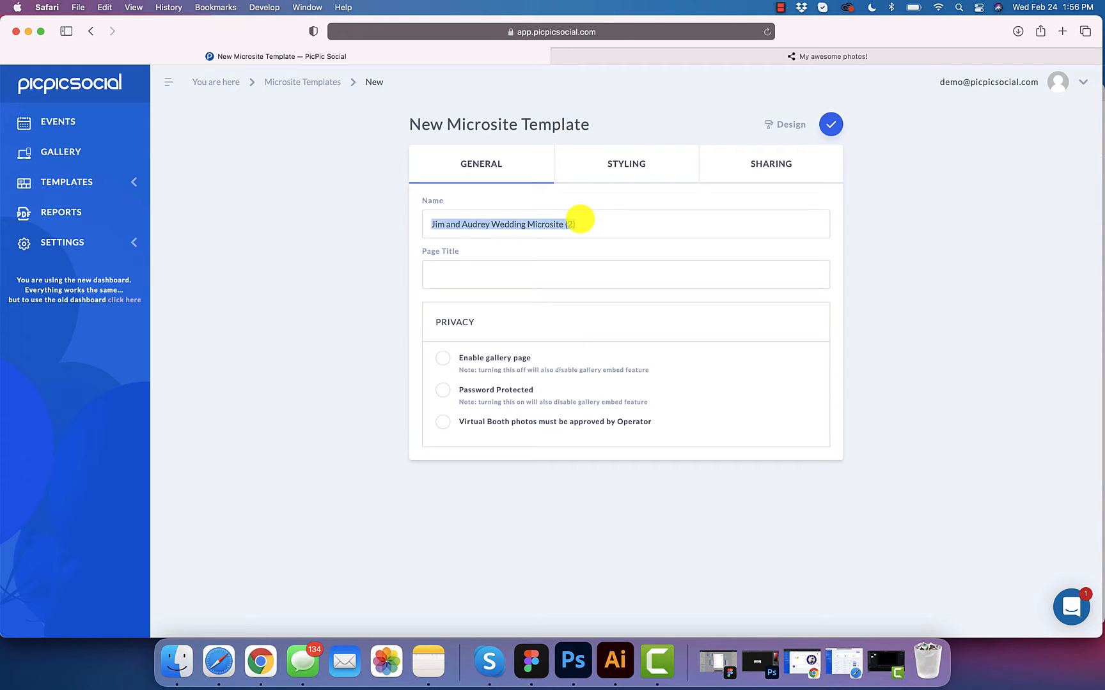
{"action": "key", "text": "super+c"}
Step: Set the page title to 'Jim and Audrey Wedding', reusing the name without 'Microsite'
{"action": "left_click", "coordinate": [587, 262]}
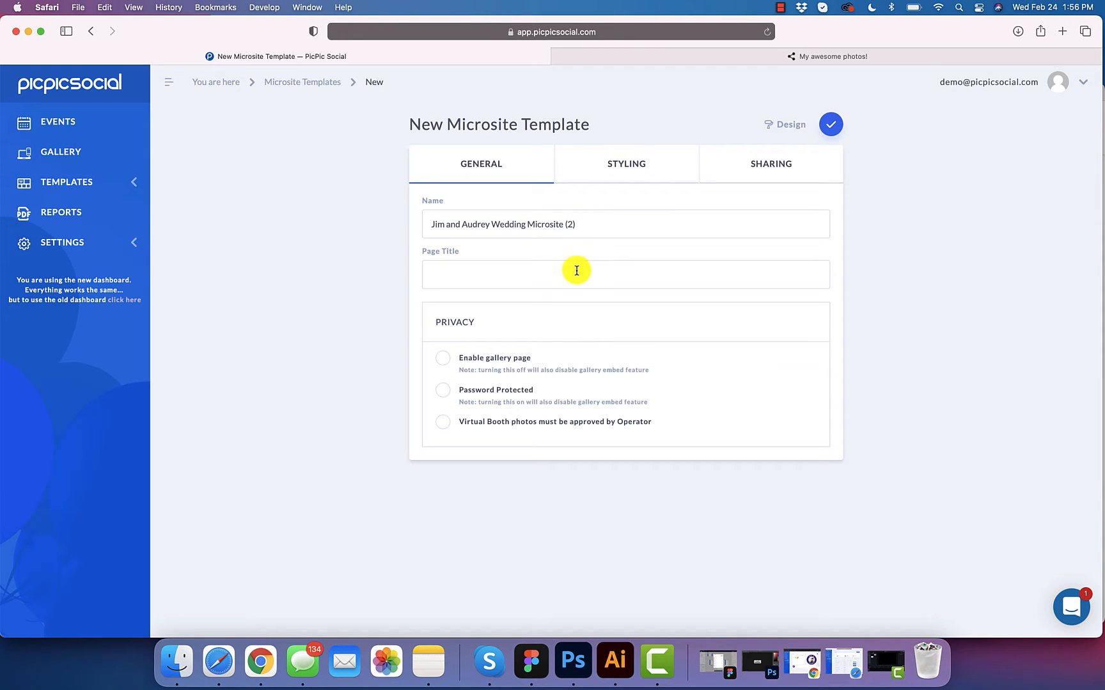
{"action": "key", "text": "super+v"}
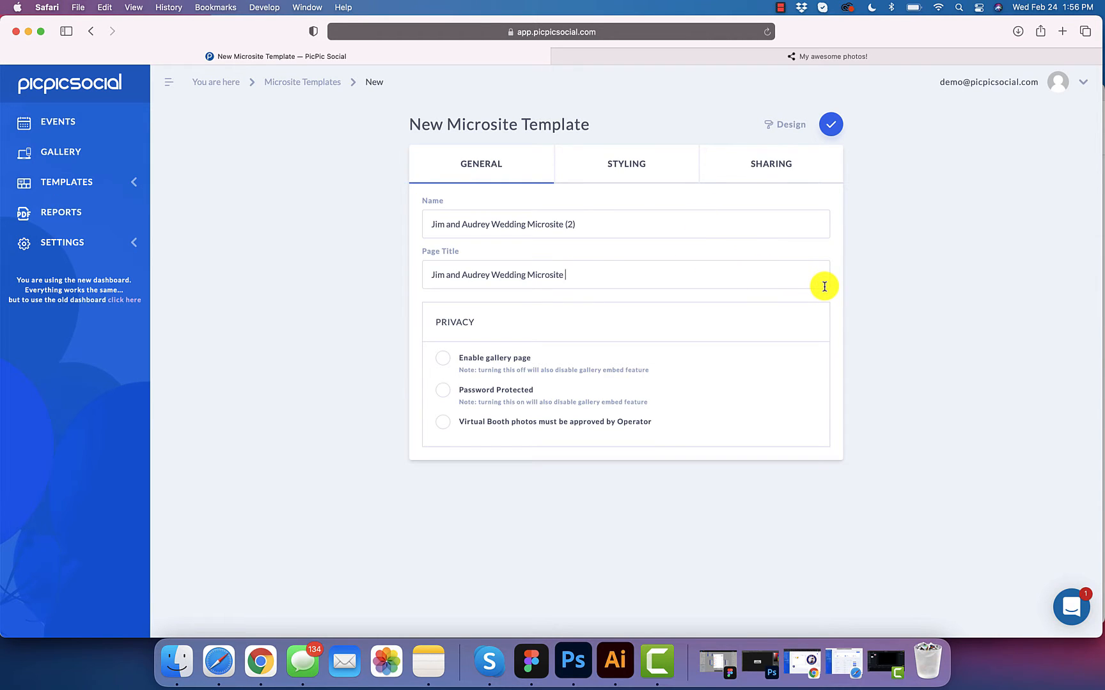
{"action": "left_click_drag", "start_coordinate": [575, 276], "coordinate": [427, 276]}
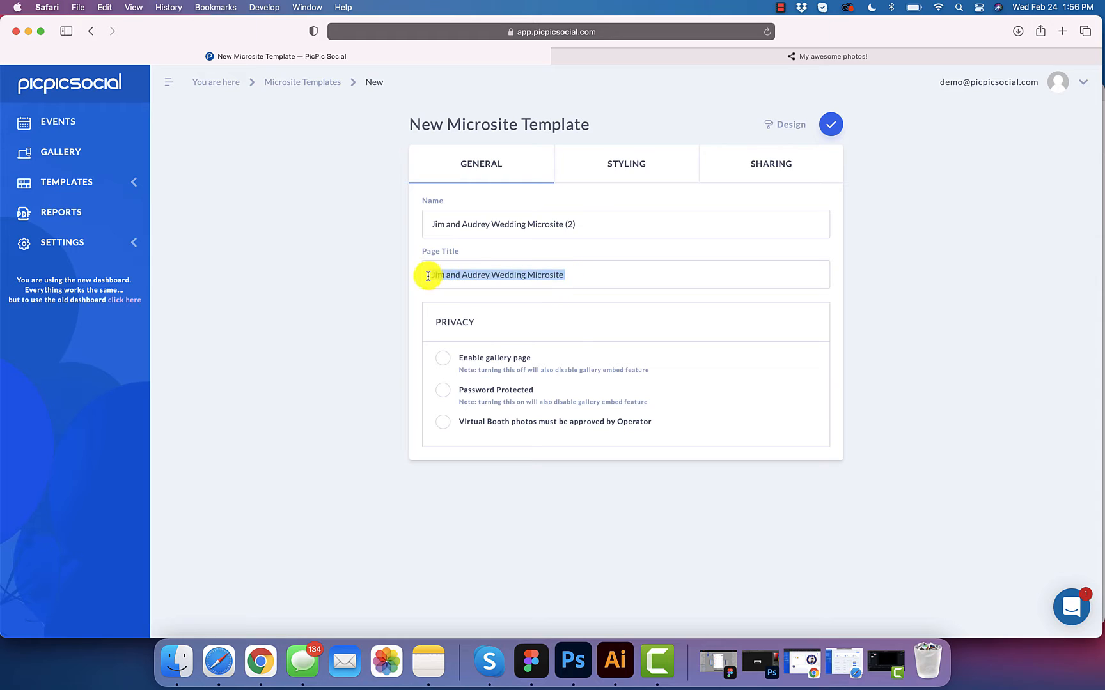
{"action": "left_click", "coordinate": [550, 276]}
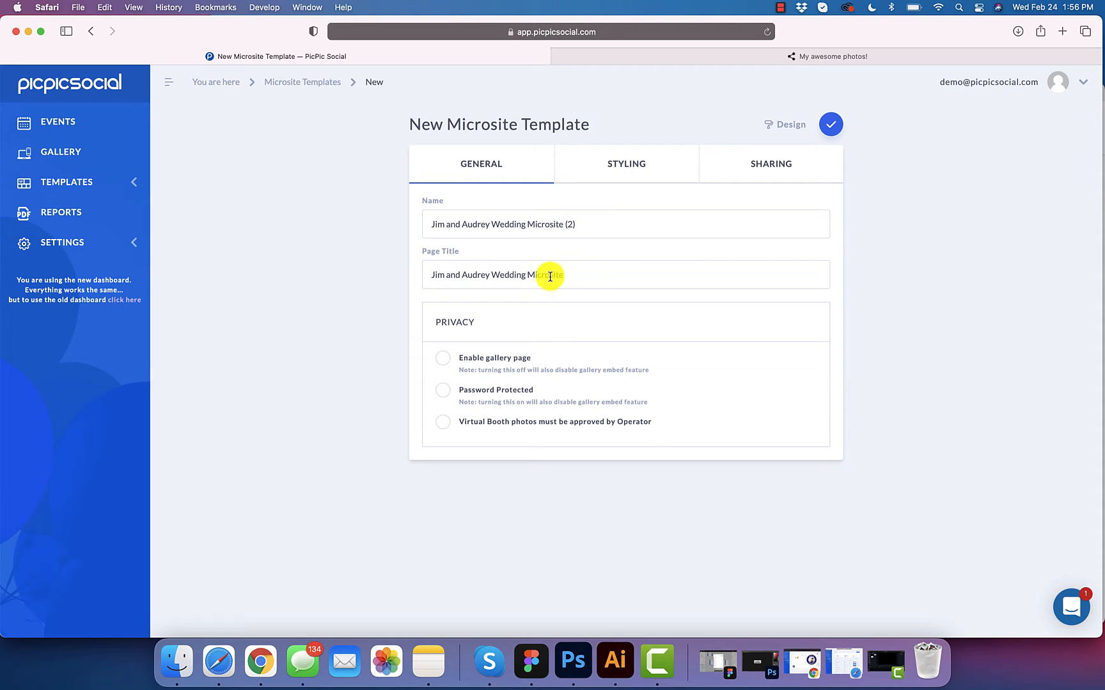
{"action": "key", "text": "BackSpace"}
Step: Keep gallery page and password protection off, and require operator approval for Virtual Booth photos
{"action": "left_click", "coordinate": [443, 363]}
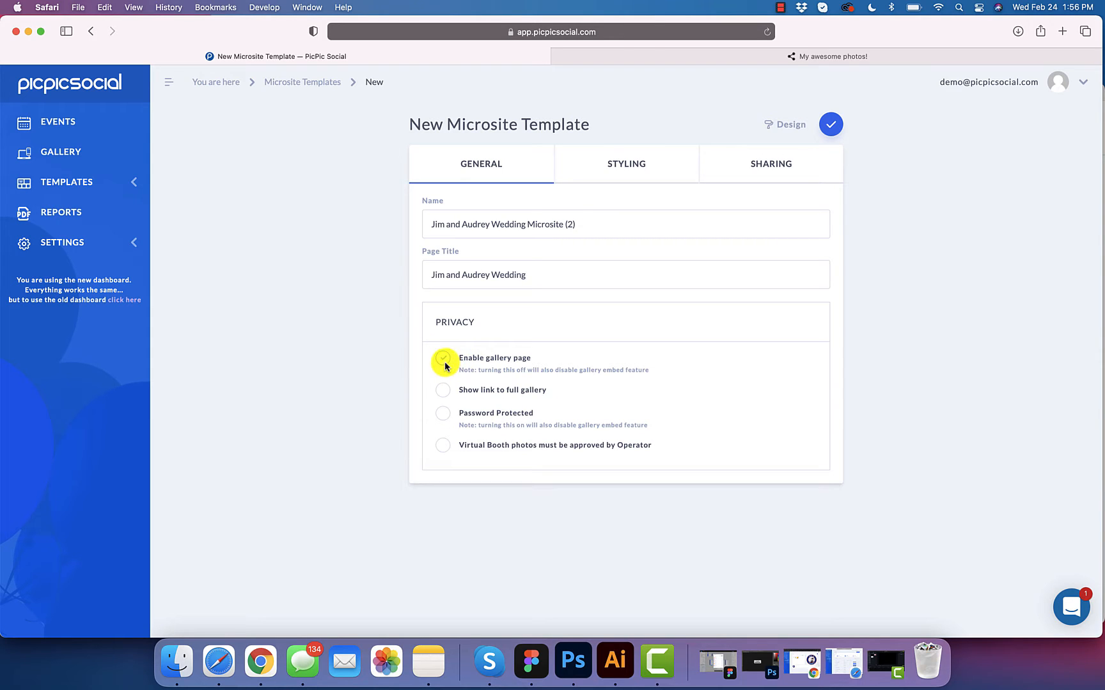
{"action": "left_click", "coordinate": [444, 363]}
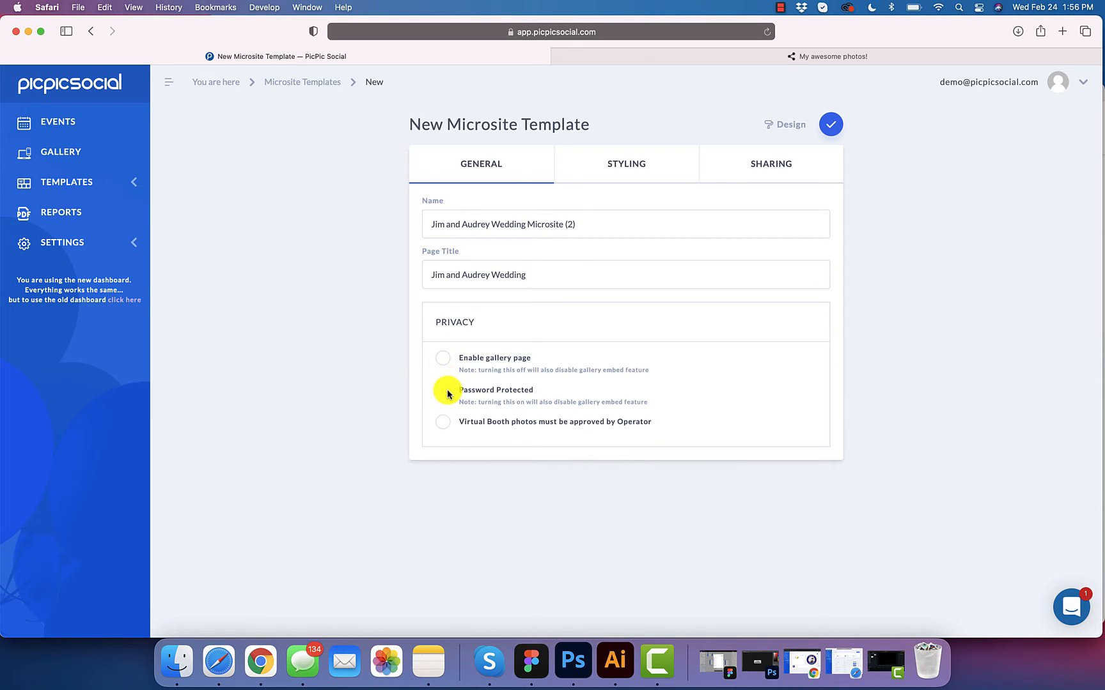
{"action": "left_click", "coordinate": [447, 390]}
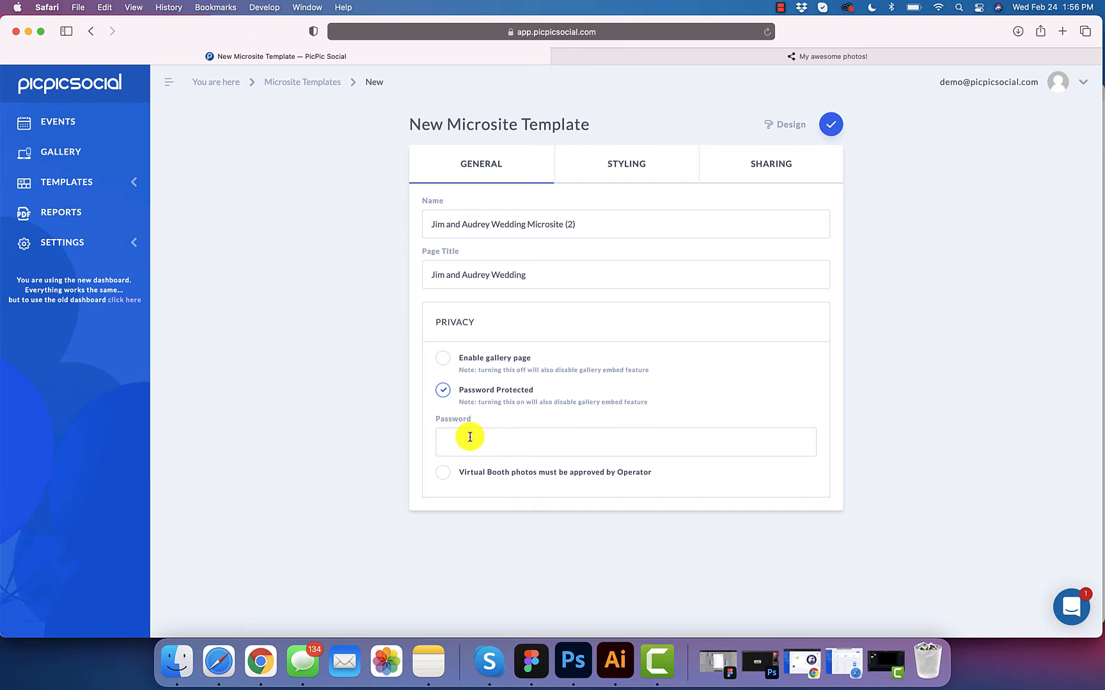
{"action": "left_click", "coordinate": [446, 390]}
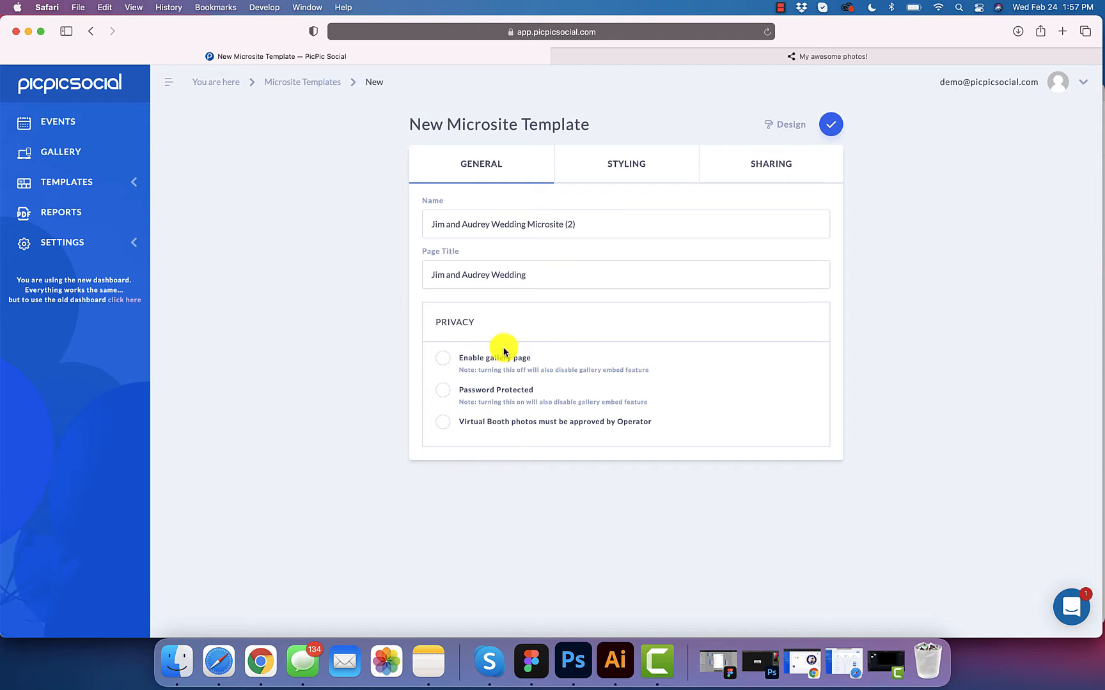
{"action": "left_click", "coordinate": [444, 422]}
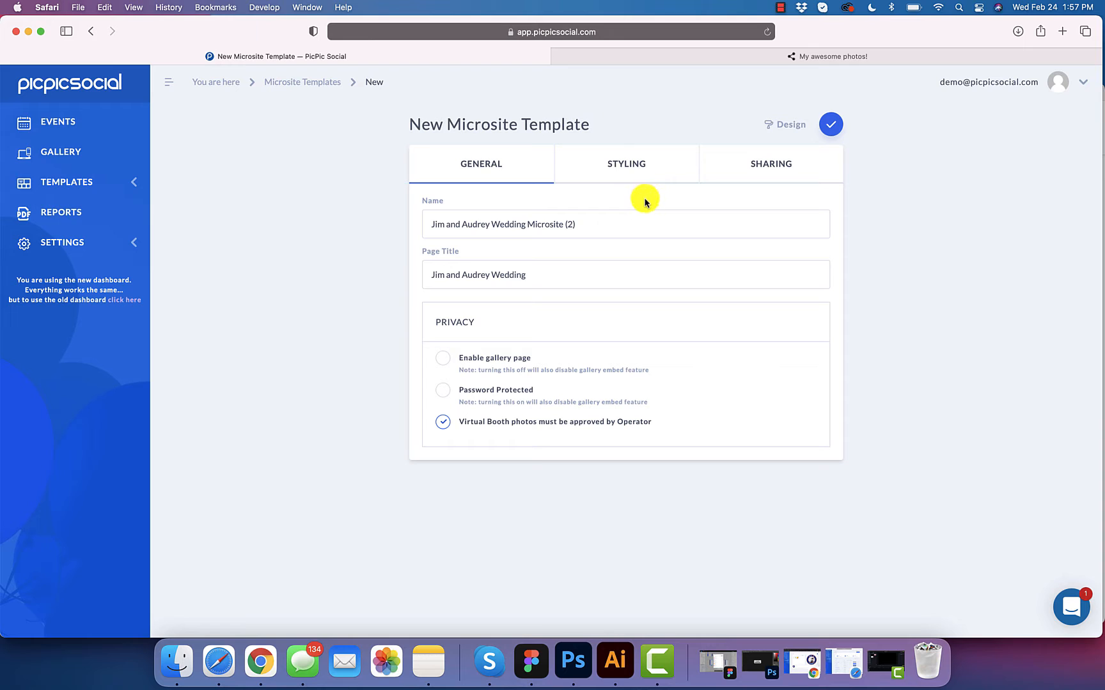
Step: In Styling, set the link colour and font colour to white (#FFFFFF)
{"action": "left_click", "coordinate": [637, 166]}
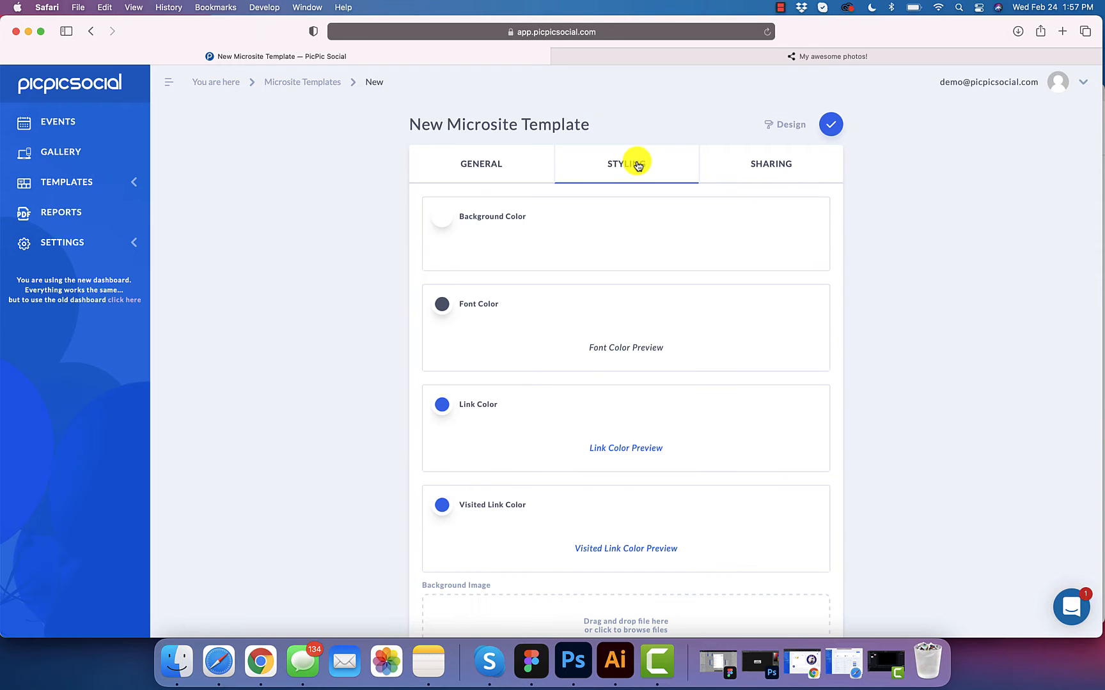
{"action": "scroll", "coordinate": [444, 217], "scroll_direction": "down", "scroll_amount": 3}
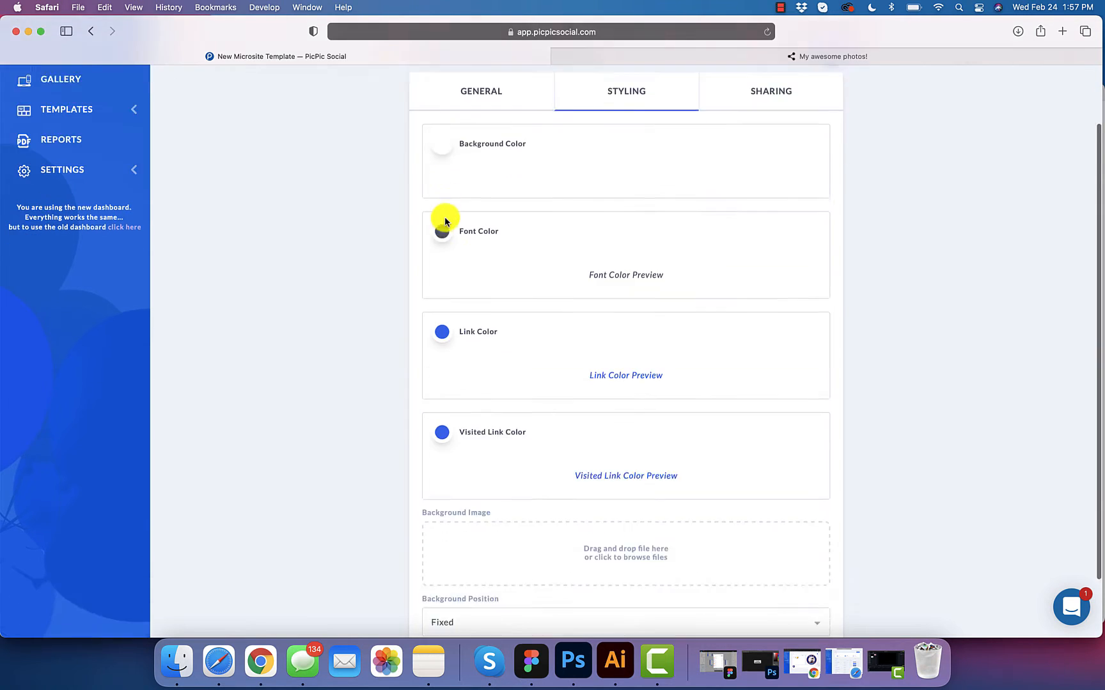
{"action": "scroll", "coordinate": [445, 216], "scroll_direction": "up", "scroll_amount": 3}
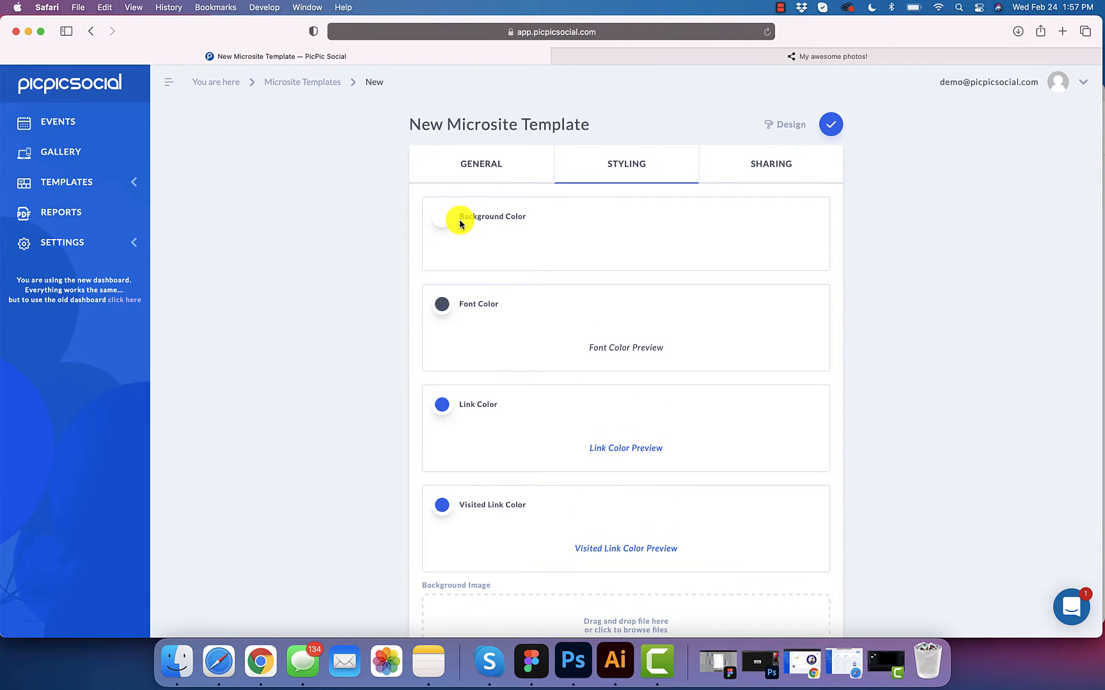
{"action": "scroll", "coordinate": [469, 264], "scroll_direction": "down", "scroll_amount": 2}
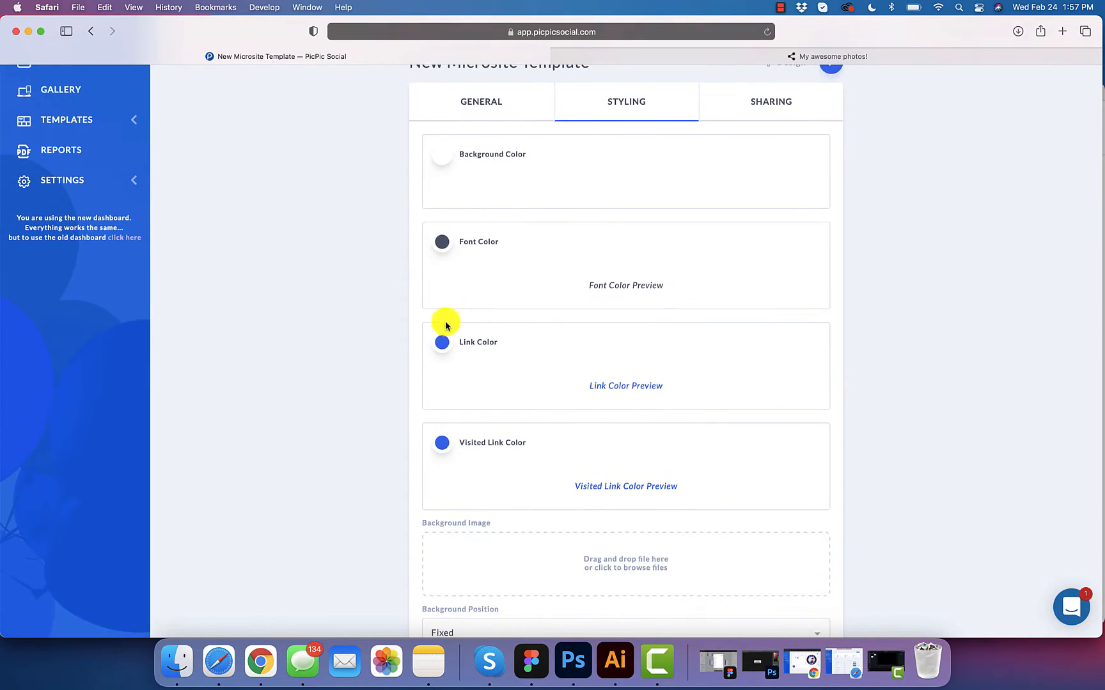
{"action": "left_click", "coordinate": [441, 342]}
{"action": "left_click_drag", "start_coordinate": [522, 347], "coordinate": [455, 326]}
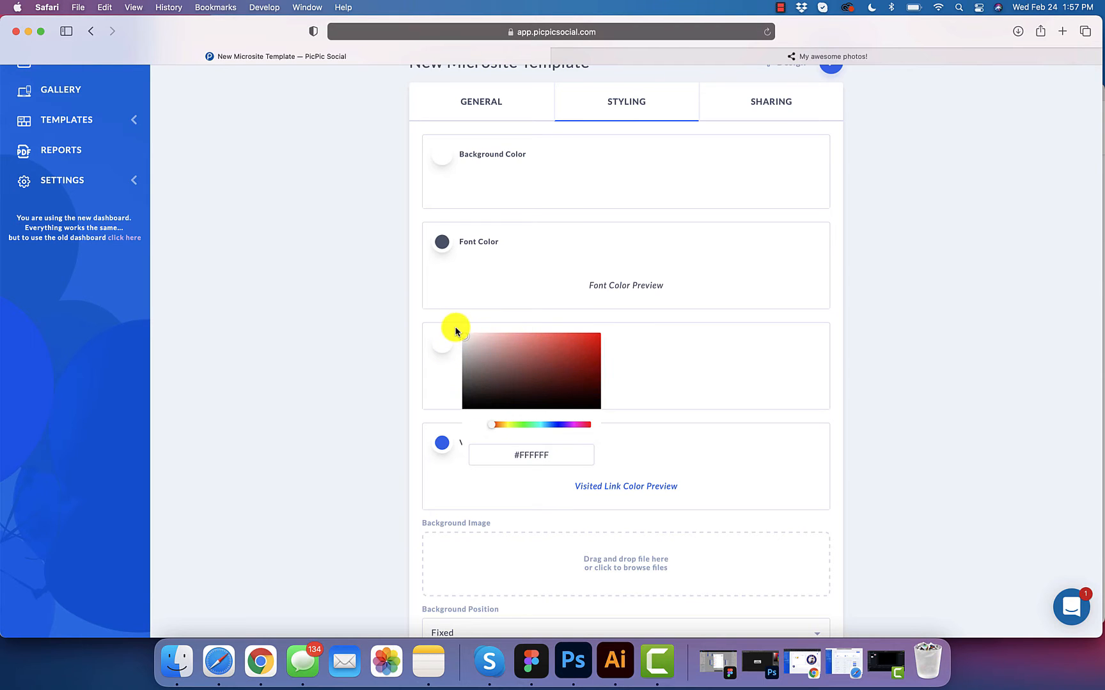
{"action": "left_click", "coordinate": [411, 314]}
{"action": "scroll", "coordinate": [411, 314], "scroll_direction": "up", "scroll_amount": 1}
{"action": "left_click", "coordinate": [441, 270]}
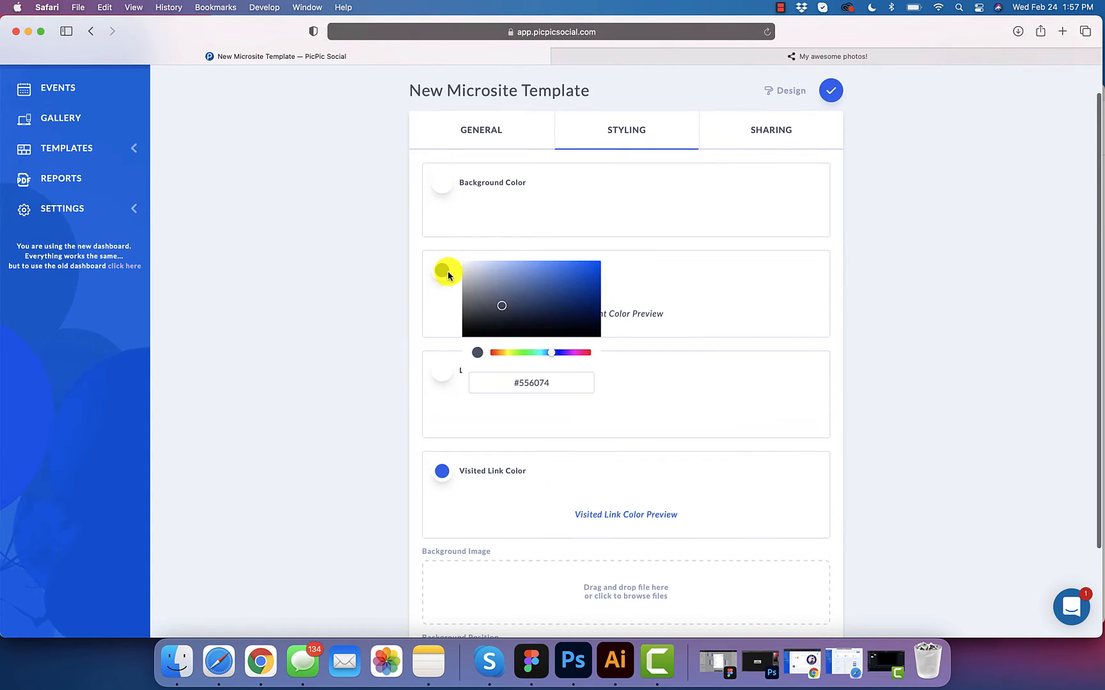
{"action": "left_click_drag", "start_coordinate": [496, 294], "coordinate": [449, 256]}
{"action": "left_click", "coordinate": [381, 269]}
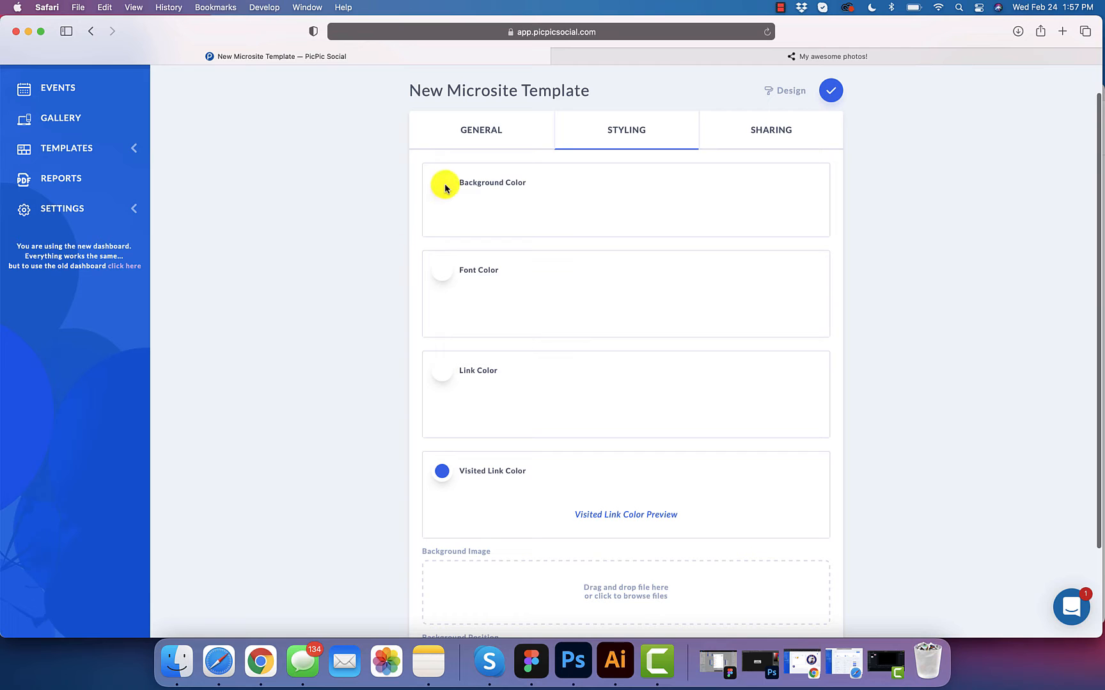
Step: Set the visited link colour to white as well
{"action": "scroll", "coordinate": [417, 258], "scroll_direction": "down", "scroll_amount": 2}
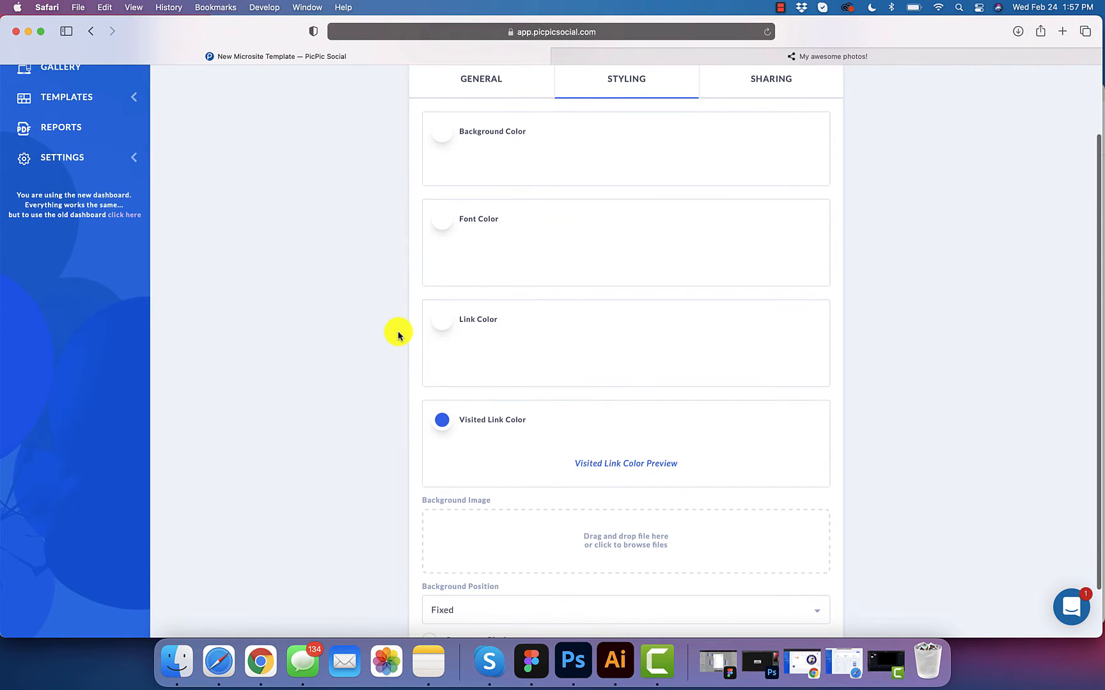
{"action": "scroll", "coordinate": [398, 335], "scroll_direction": "down", "scroll_amount": 1}
{"action": "scroll", "coordinate": [397, 332], "scroll_direction": "down", "scroll_amount": 2}
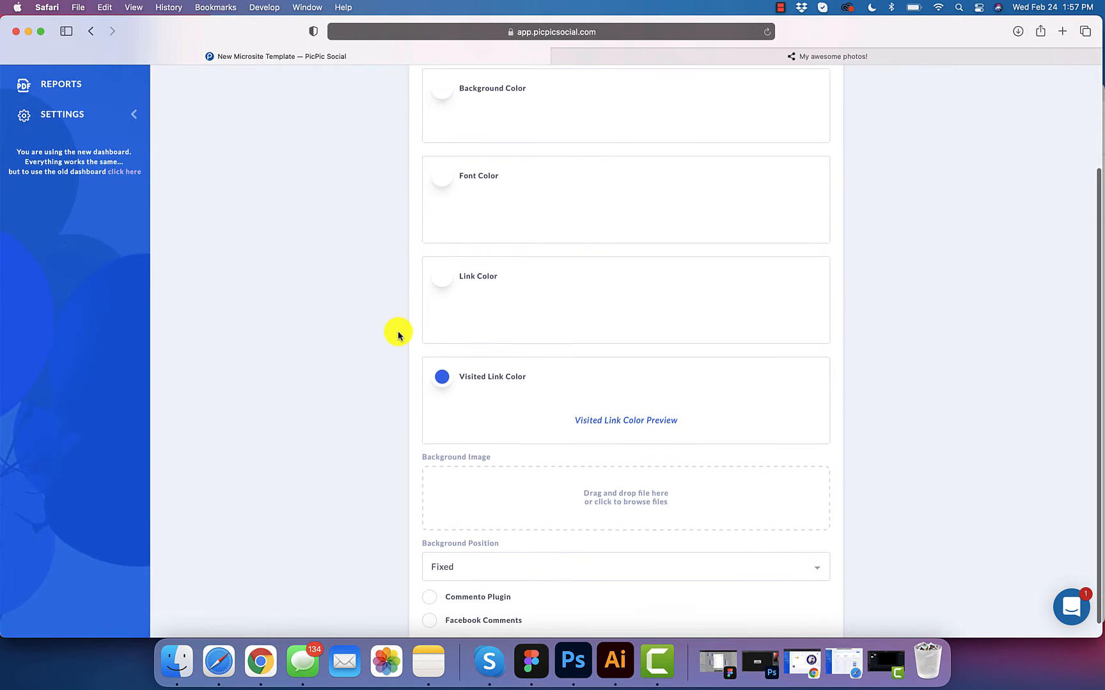
{"action": "scroll", "coordinate": [402, 345], "scroll_direction": "down", "scroll_amount": 1}
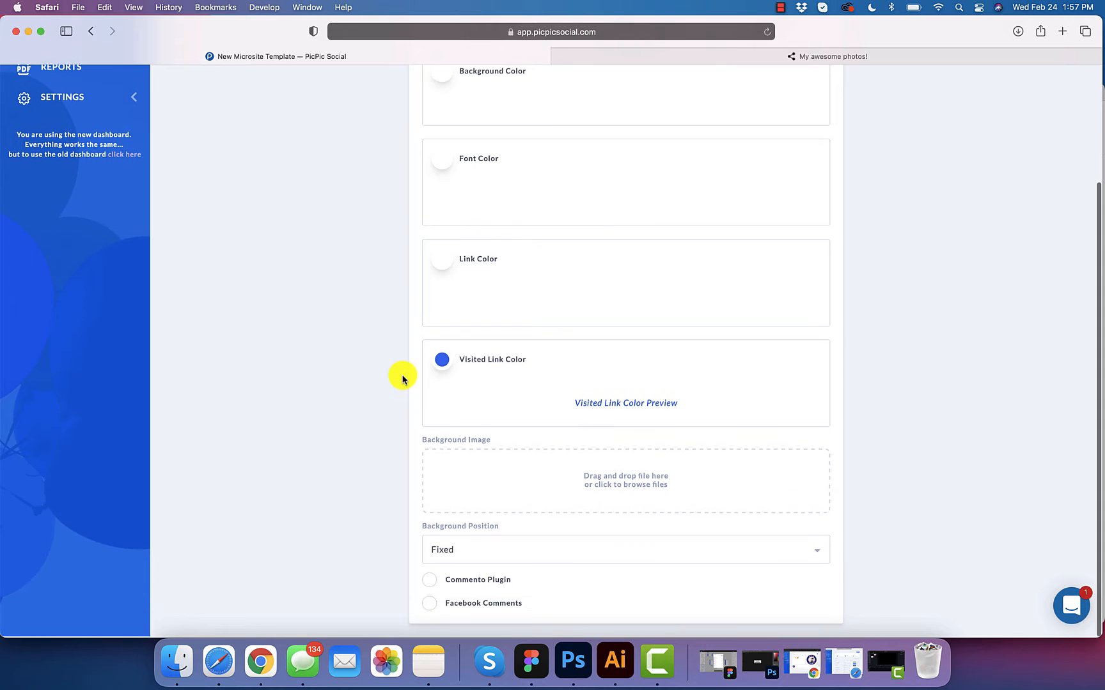
{"action": "left_click", "coordinate": [444, 367]}
{"action": "left_click", "coordinate": [365, 435]}
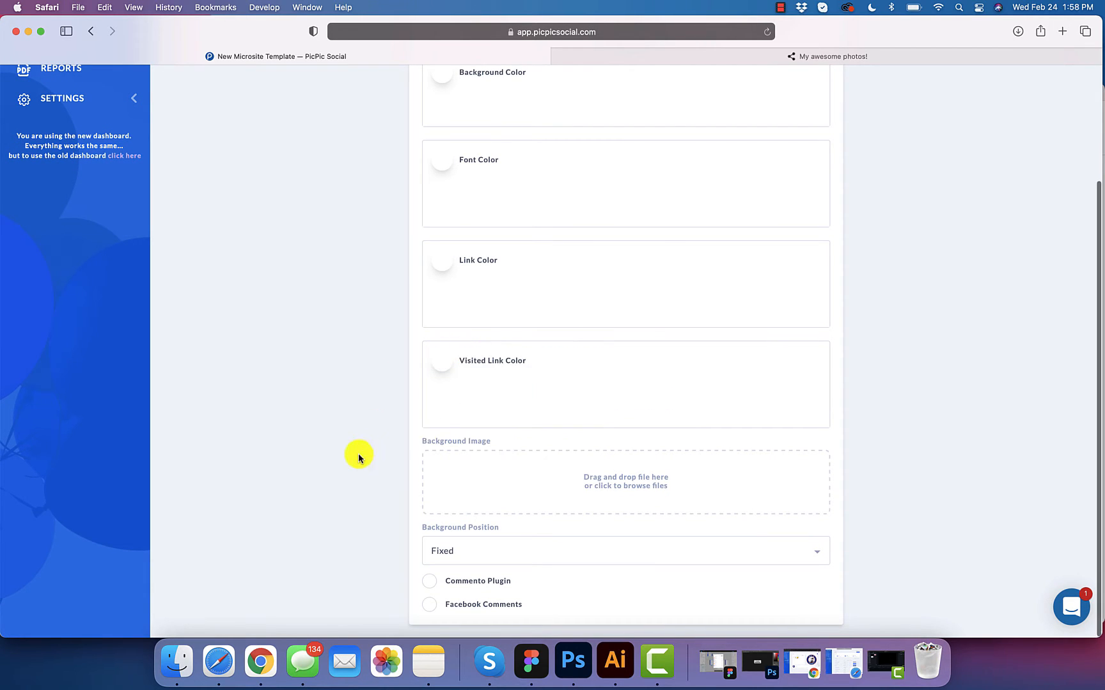
Step: Upload VB-Background-Wedding16.jpg as the background image, positioned Full stretched
{"action": "left_click", "coordinate": [601, 482]}
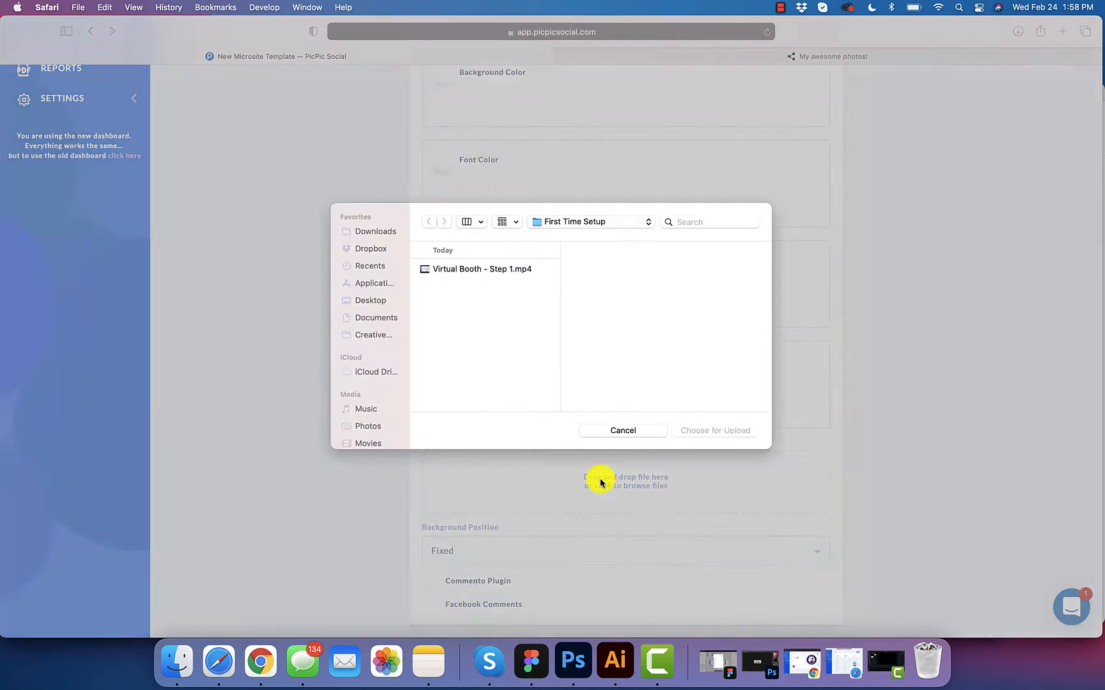
{"action": "key", "text": "super+Tab"}
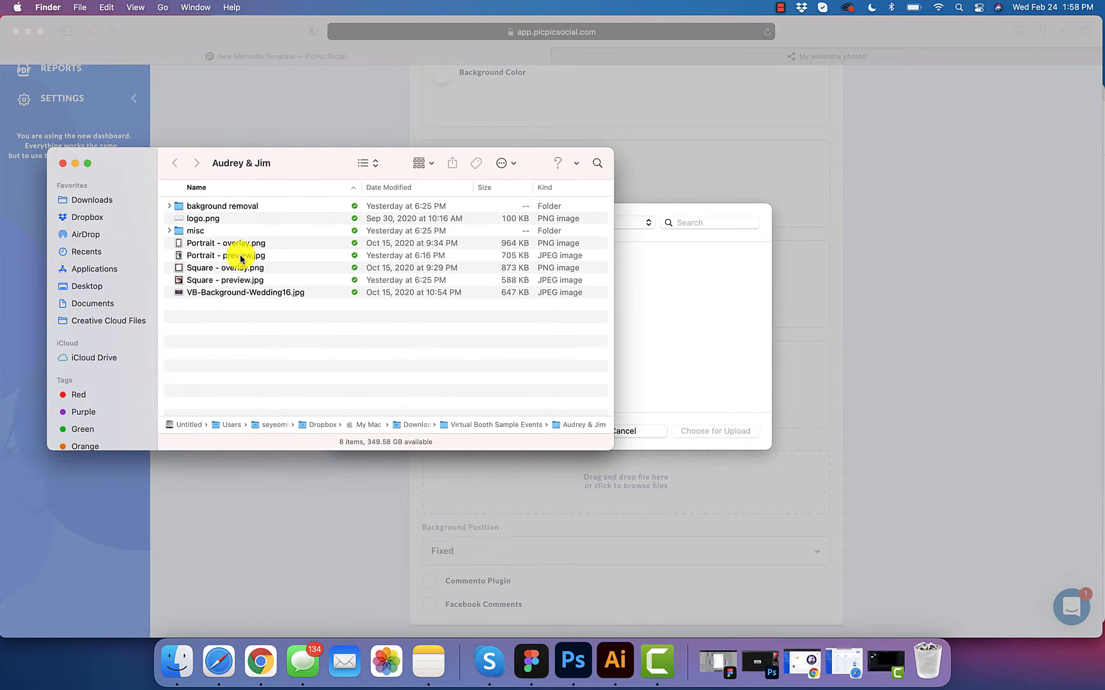
{"action": "left_click", "coordinate": [230, 292]}
{"action": "left_click_drag", "start_coordinate": [230, 292], "coordinate": [671, 313]}
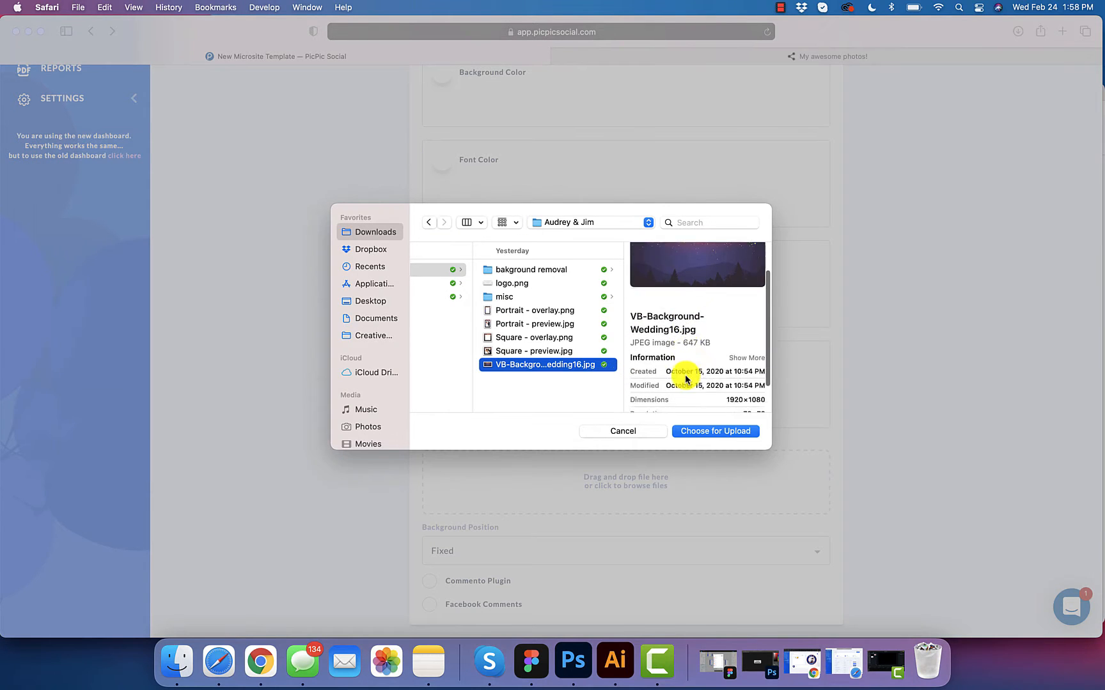
{"action": "scroll", "coordinate": [685, 379], "scroll_direction": "down", "scroll_amount": 3}
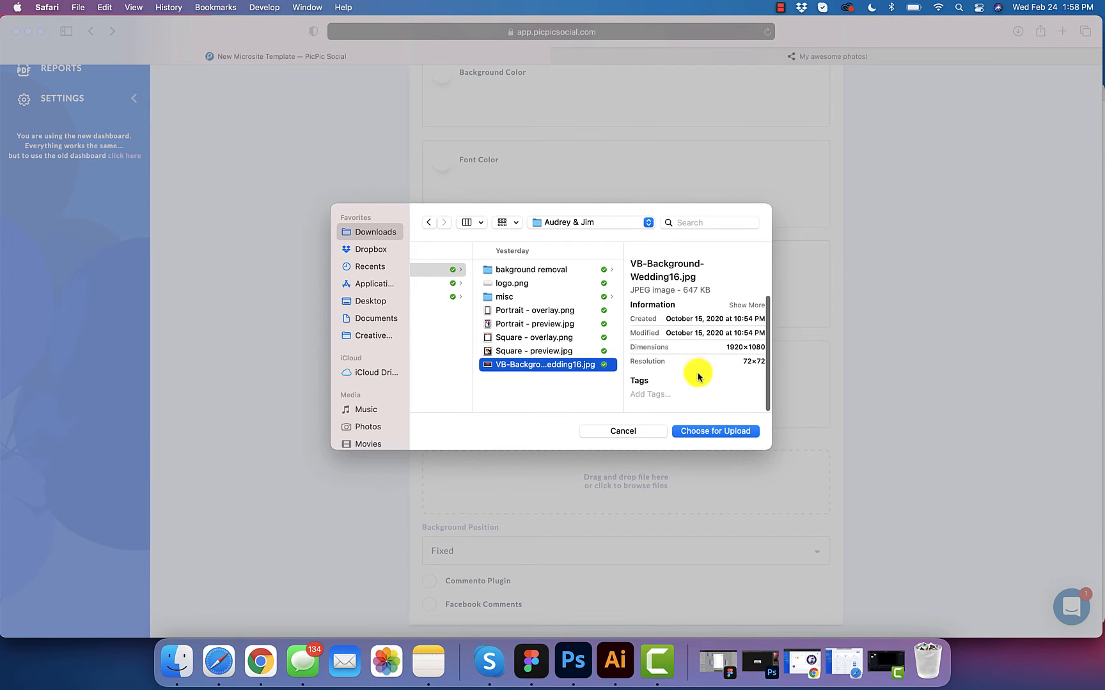
{"action": "left_click", "coordinate": [707, 433]}
{"action": "left_click", "coordinate": [808, 552]}
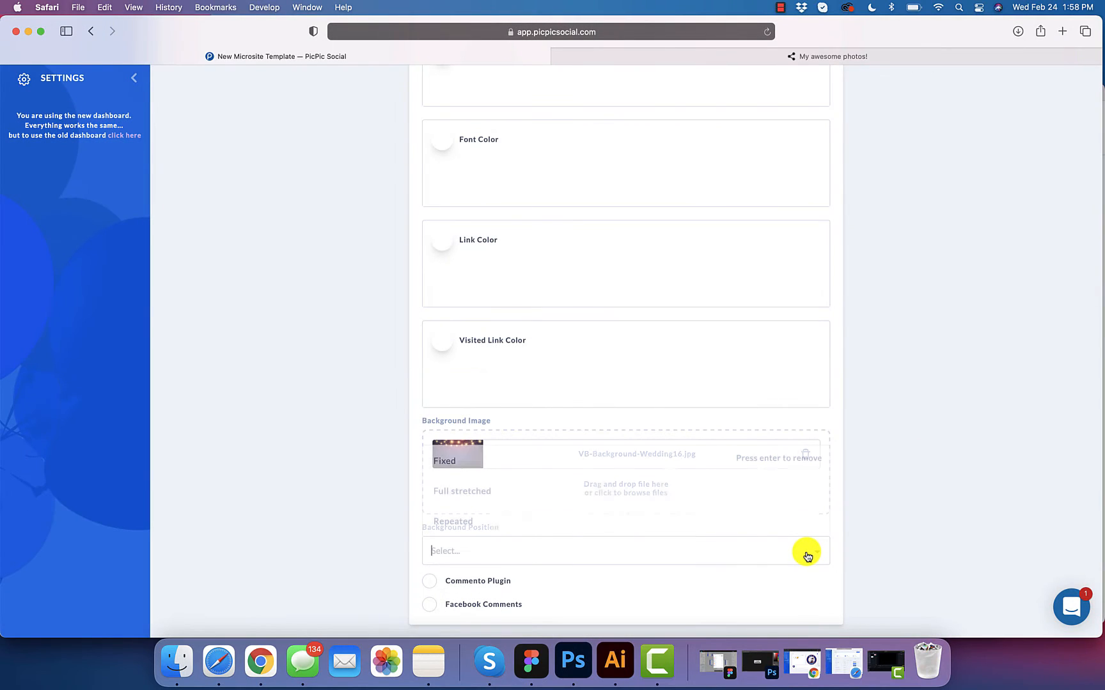
{"action": "left_click", "coordinate": [664, 495]}
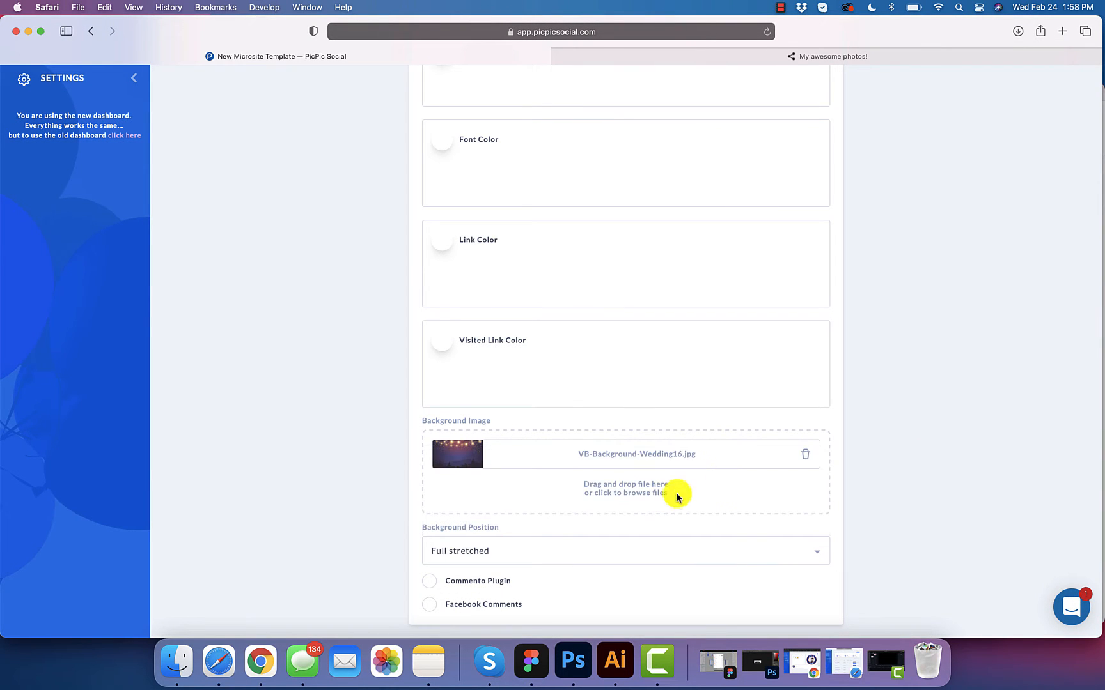
{"action": "scroll", "coordinate": [897, 446], "scroll_direction": "up", "scroll_amount": 5}
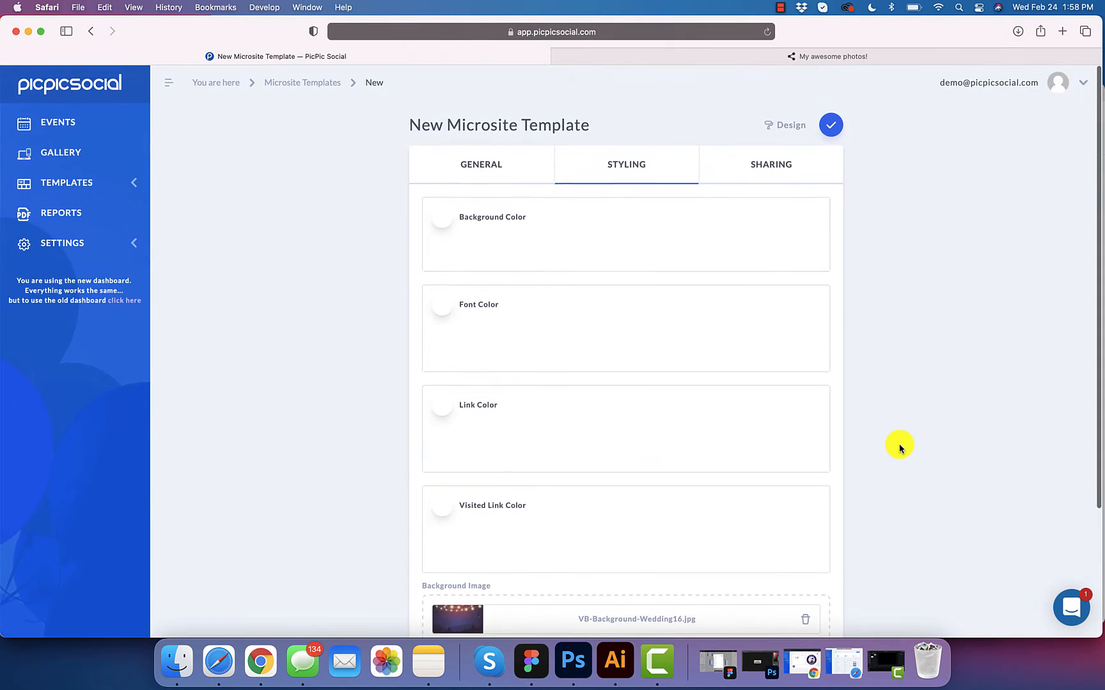
Step: Turn off Instagram sharing in the sharing settings
{"action": "left_click", "coordinate": [774, 171]}
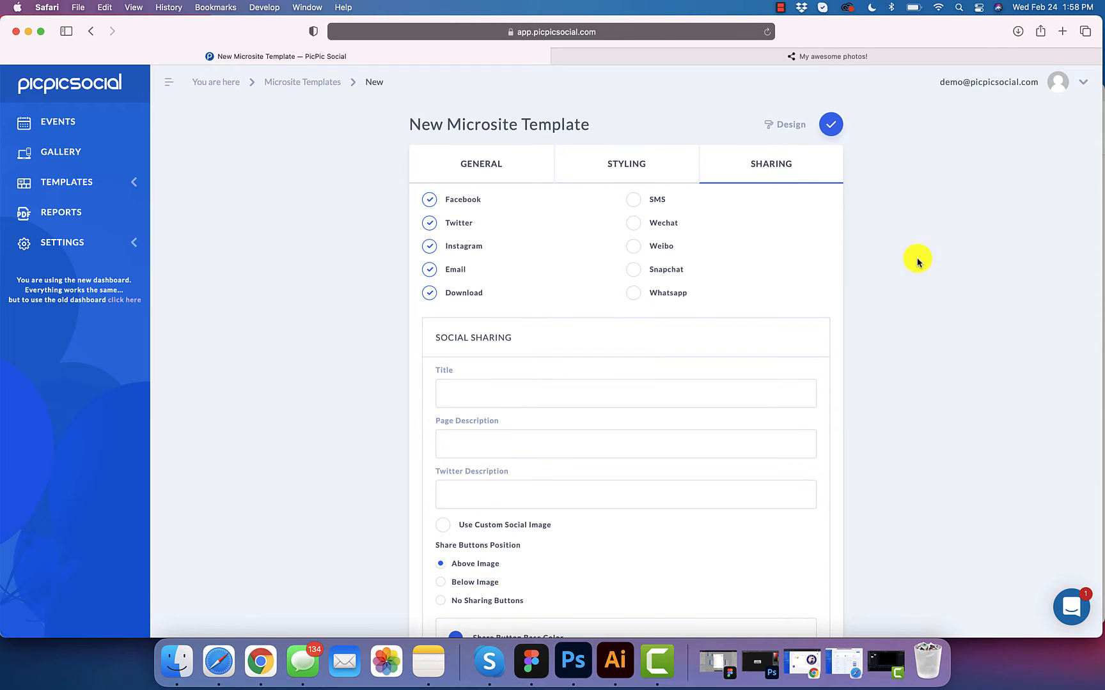
{"action": "scroll", "coordinate": [640, 125], "scroll_direction": "down", "scroll_amount": 1}
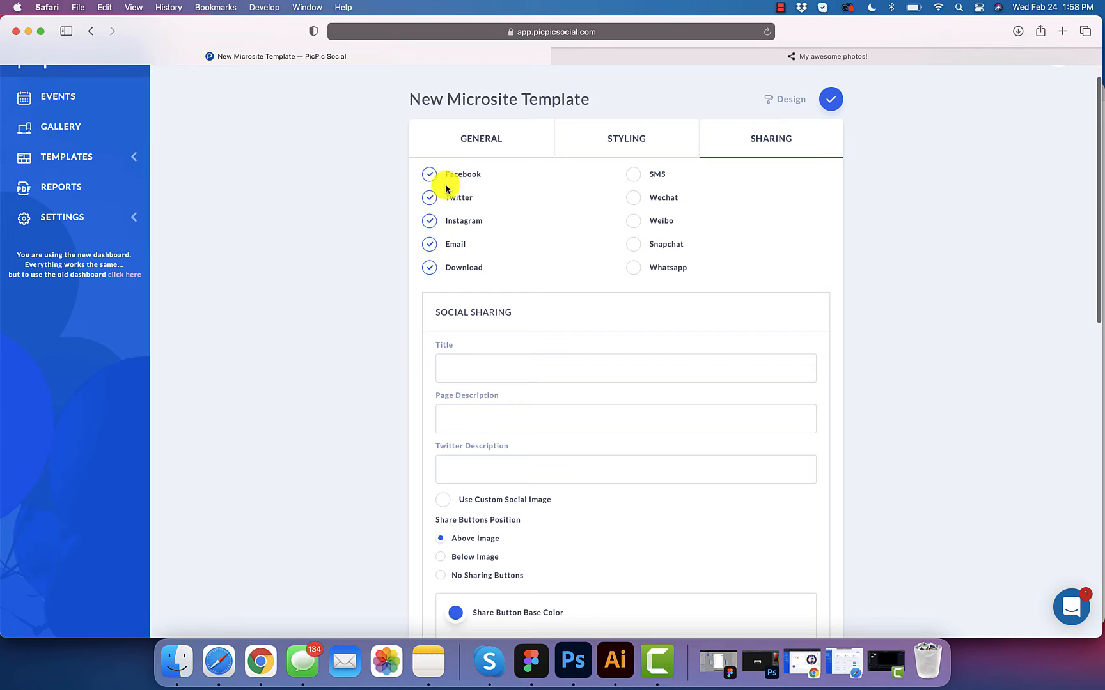
{"action": "left_click", "coordinate": [693, 56]}
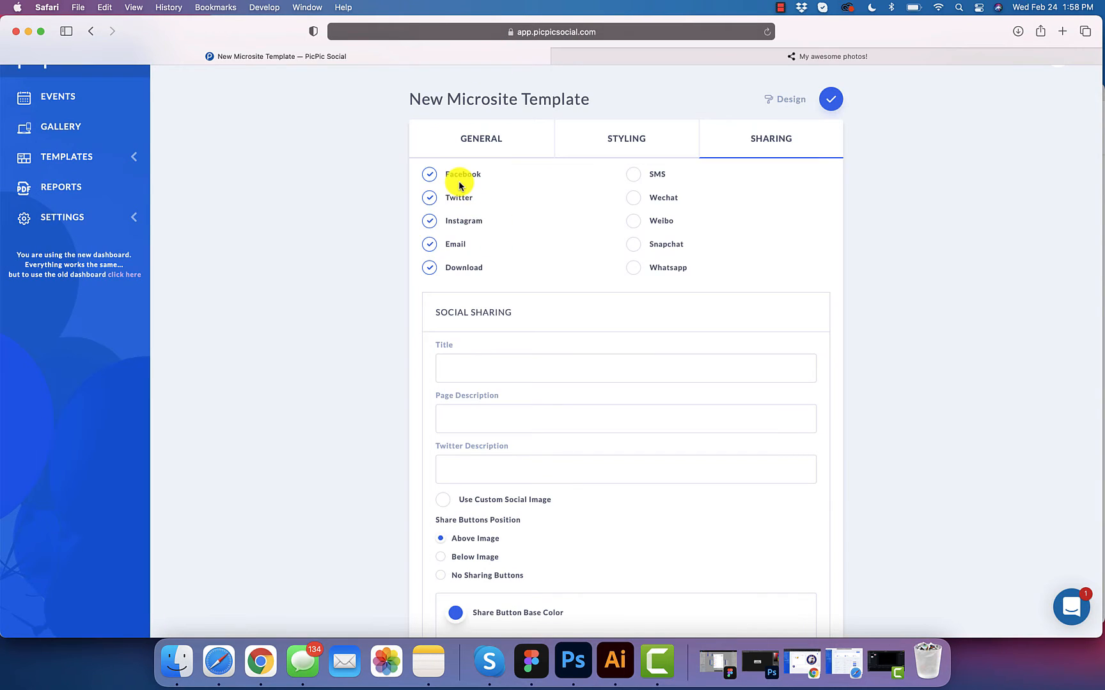
{"action": "left_click", "coordinate": [428, 222]}
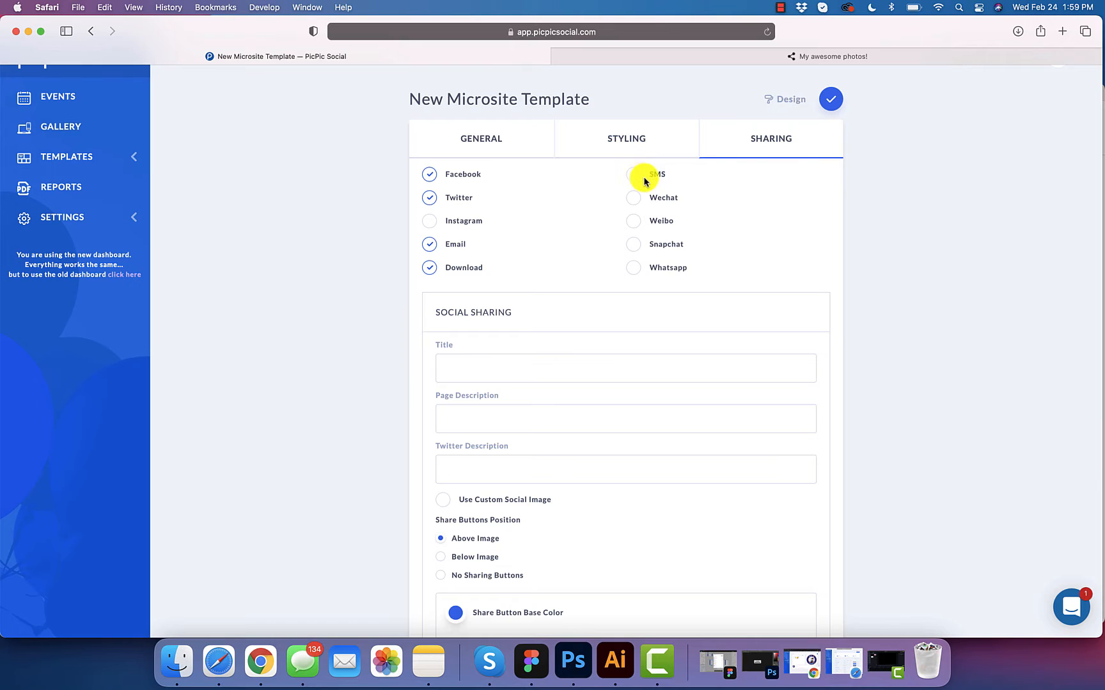
Step: Use the page title 'Jim and Audrey Wedding' as the social share title
{"action": "scroll", "coordinate": [588, 307], "scroll_direction": "down", "scroll_amount": 1}
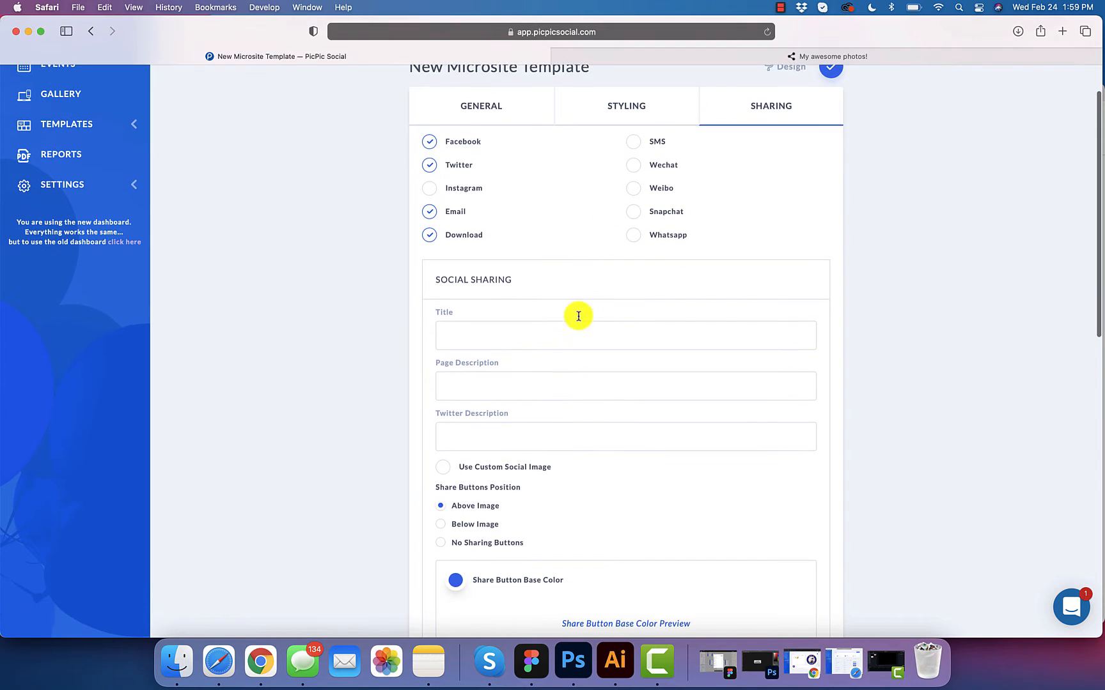
{"action": "left_click", "coordinate": [550, 335]}
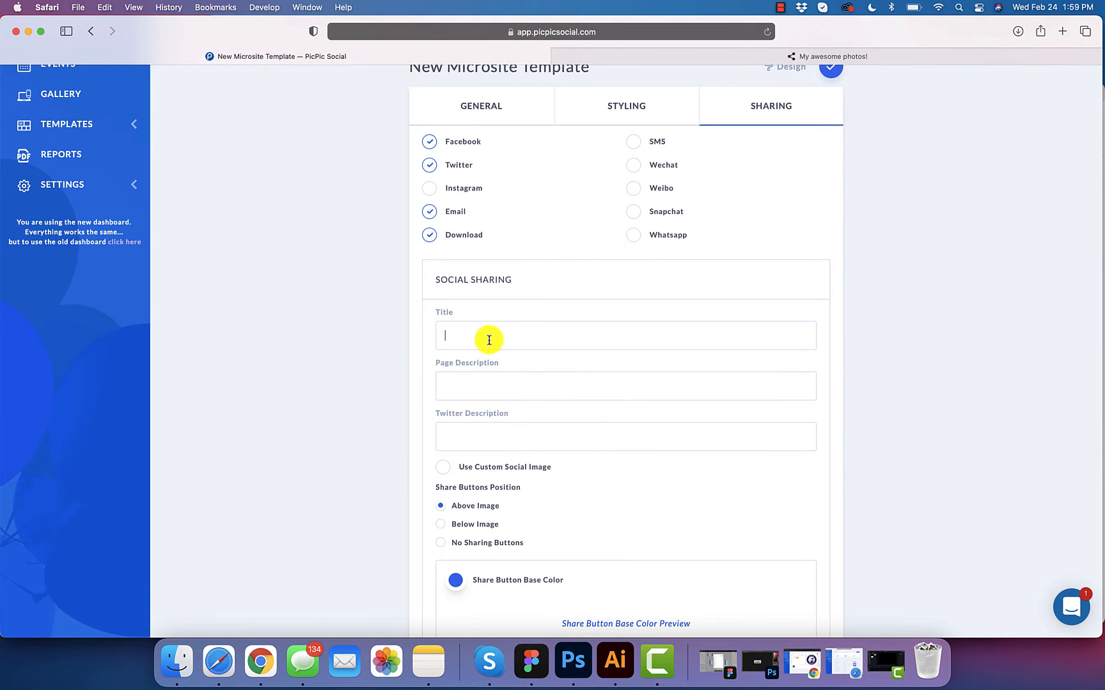
{"action": "left_click", "coordinate": [506, 111]}
{"action": "triple_click", "coordinate": [534, 275]}
{"action": "key", "text": "super+c"}
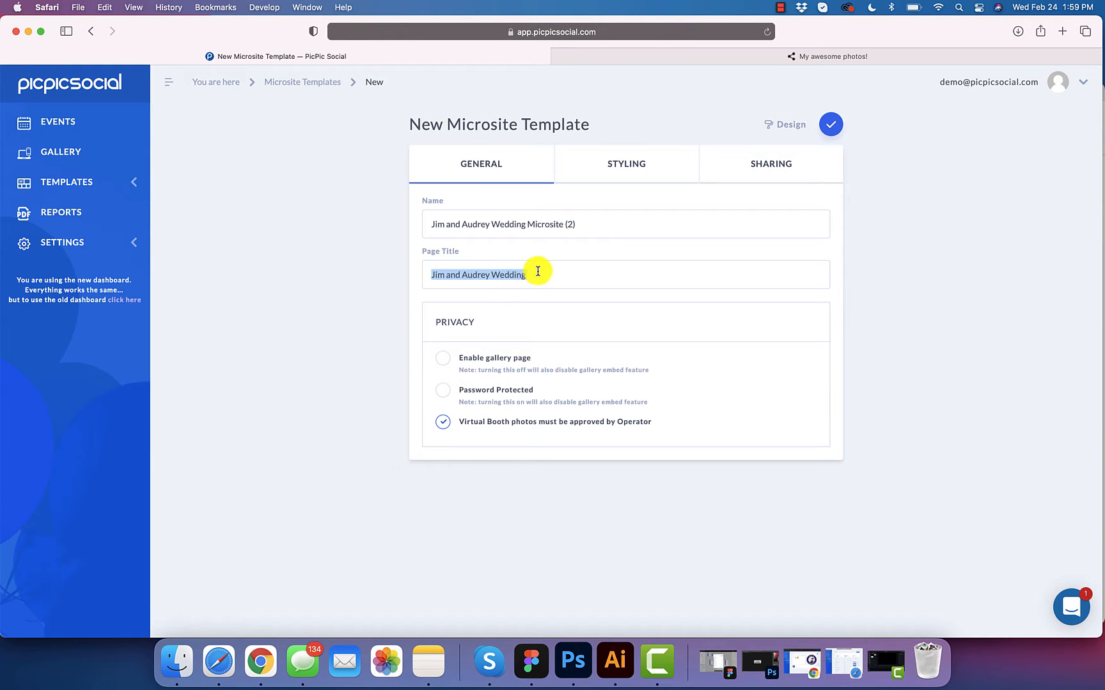
{"action": "left_click", "coordinate": [767, 165]}
{"action": "left_click", "coordinate": [443, 393]}
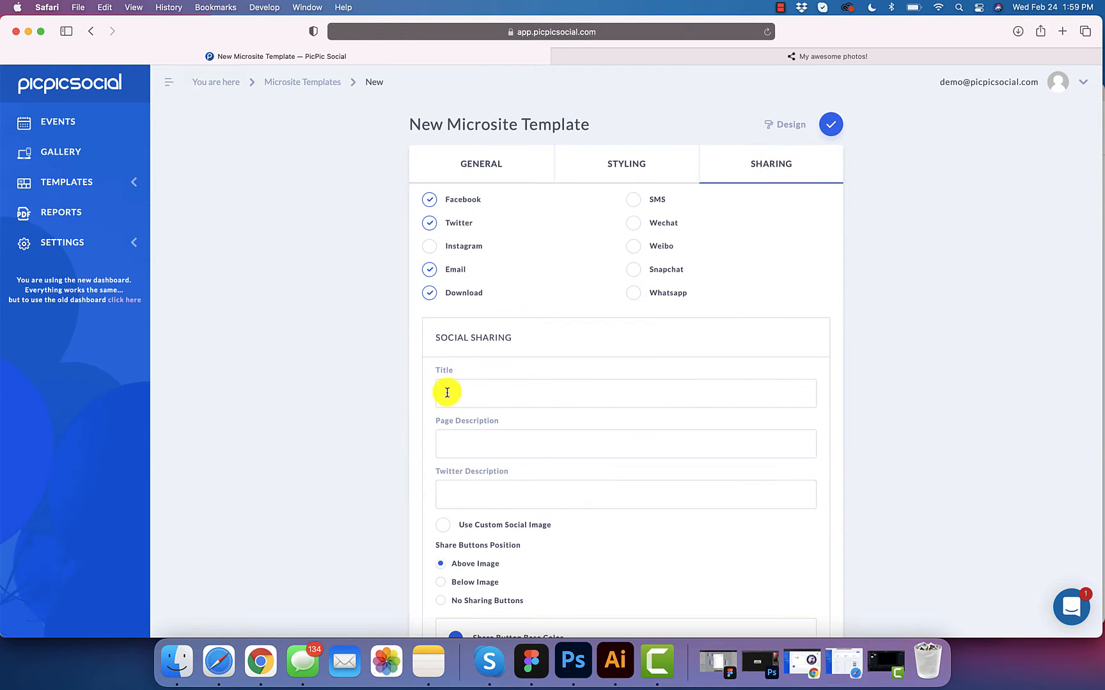
{"action": "key", "text": "super+v"}
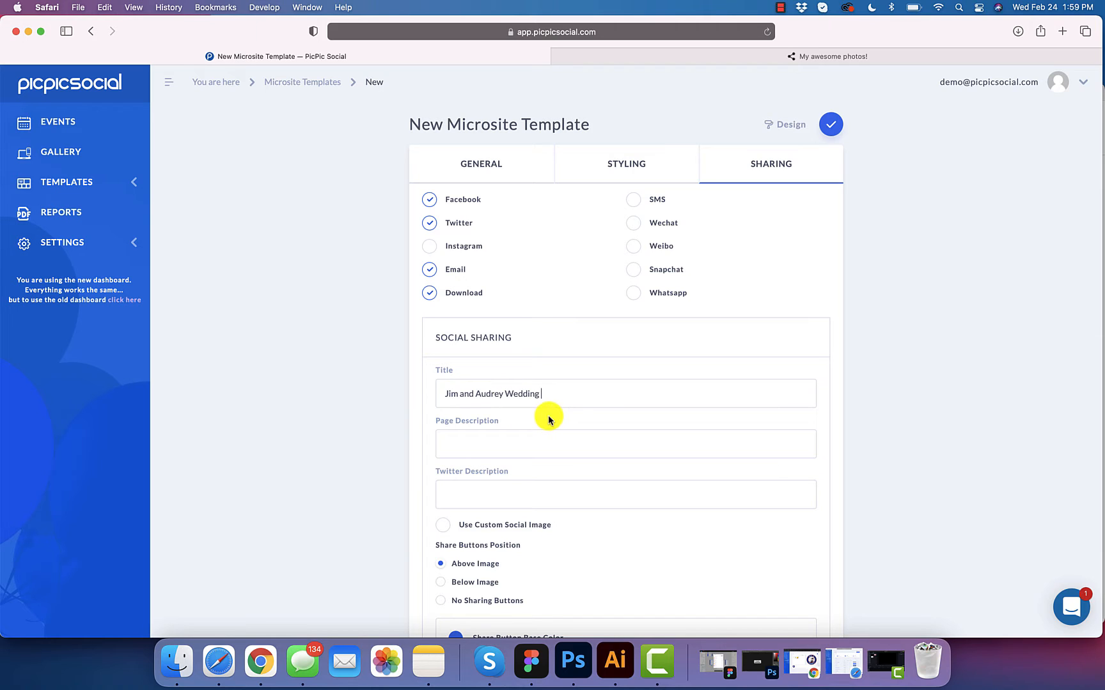
Step: Set page and Twitter descriptions to 'Here are some awesome photo from Audrey and Jims Wedding'
{"action": "left_click", "coordinate": [521, 455]}
{"action": "scroll", "coordinate": [521, 455], "scroll_direction": "down", "scroll_amount": 1}
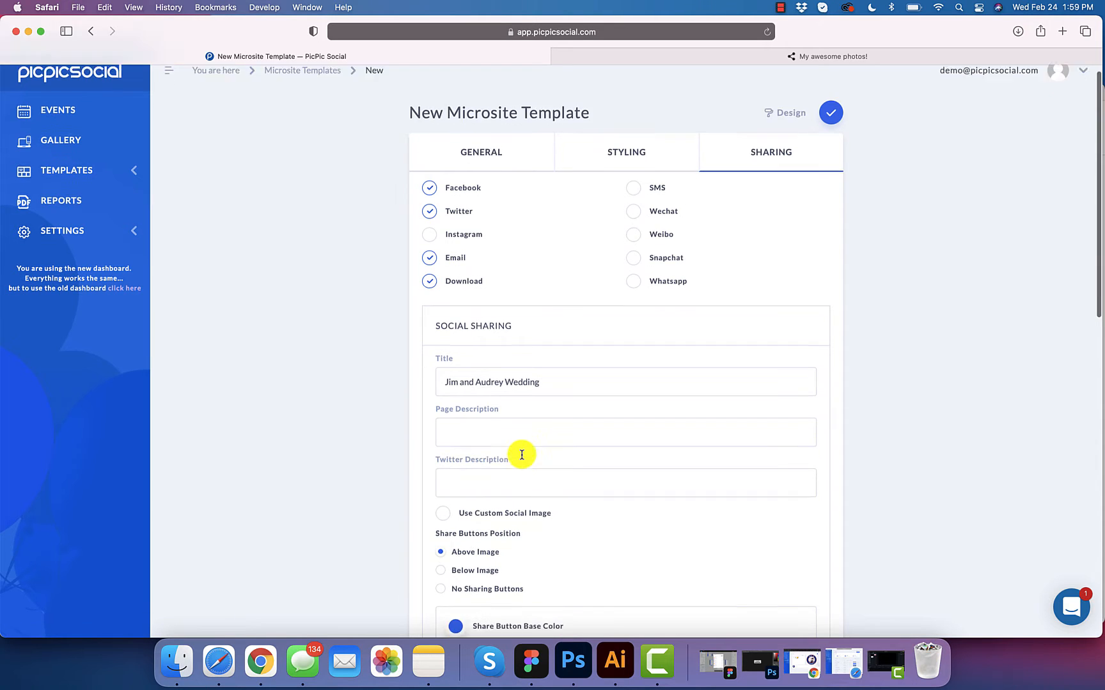
{"action": "type", "text": "Here "}
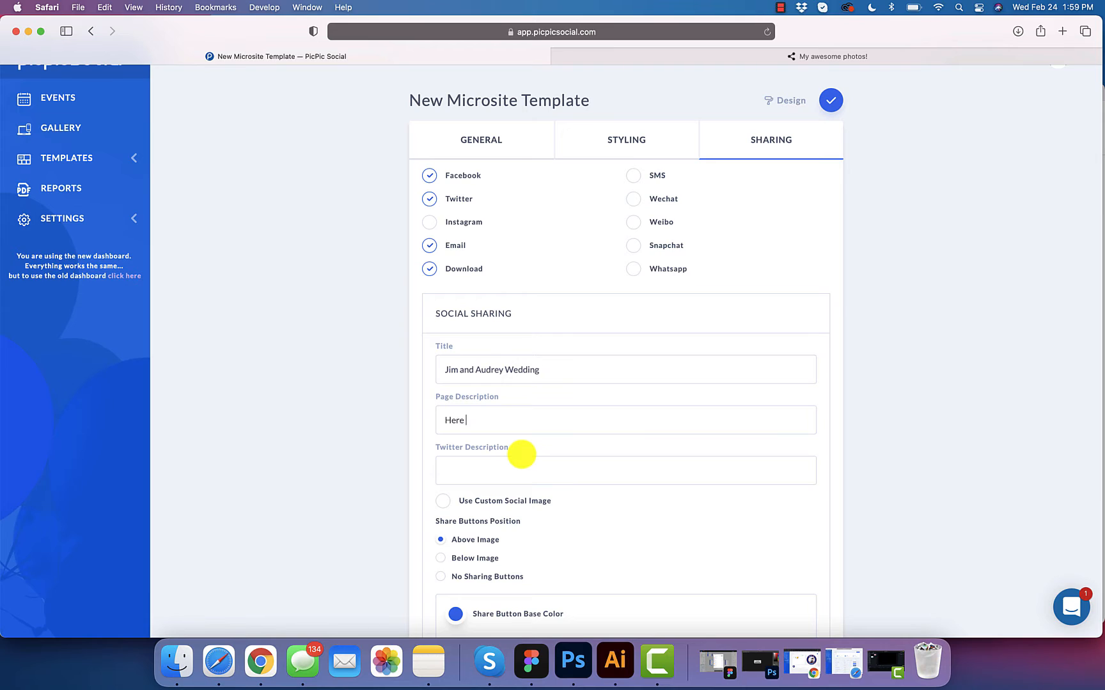
{"action": "type", "text": "are some awesome photo from Audrey and Ji"}
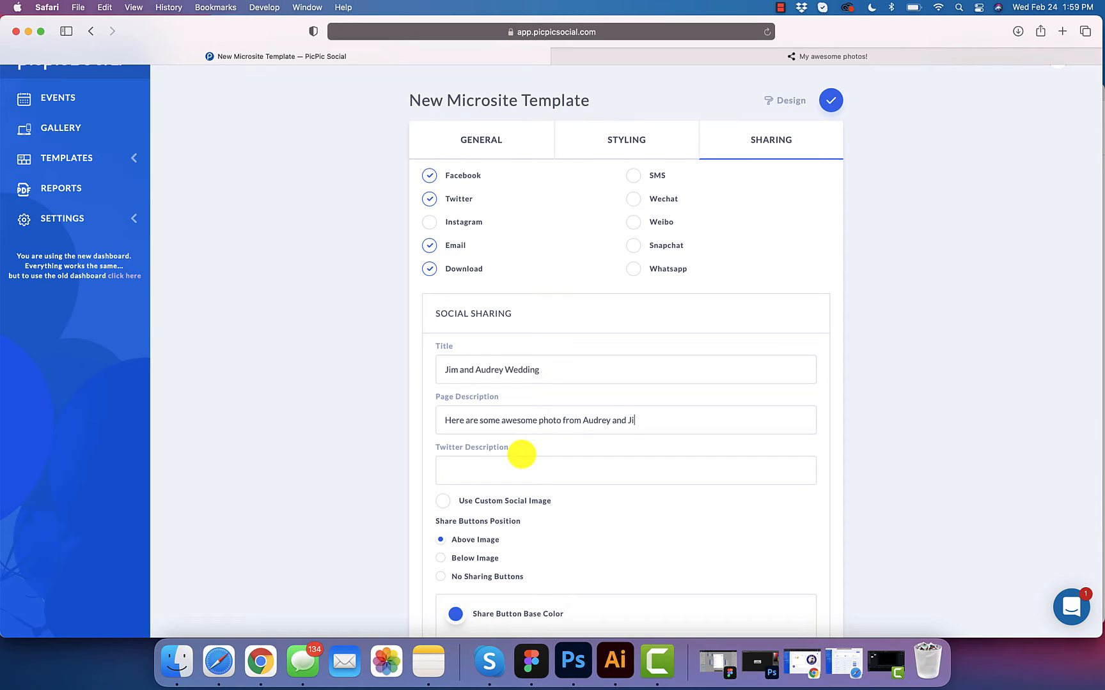
{"action": "type", "text": "ms Wedding!"}
{"action": "key", "text": "super+a"}
{"action": "key", "text": "super+c"}
{"action": "left_click", "coordinate": [500, 473]}
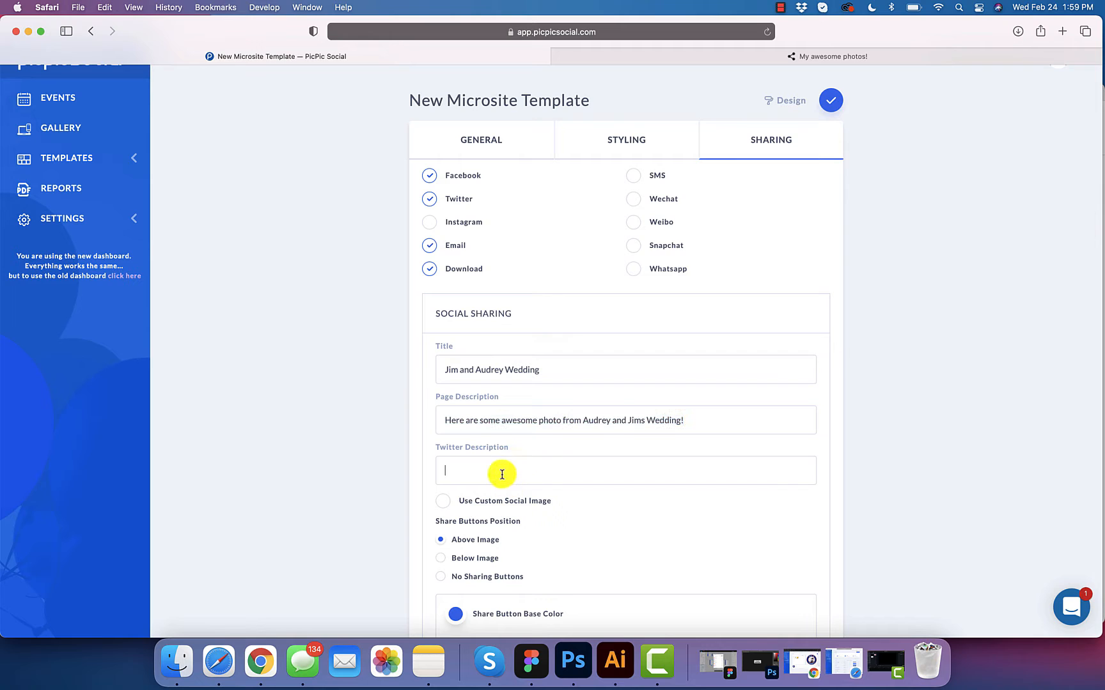
{"action": "key", "text": "super+v"}
{"action": "scroll", "coordinate": [636, 473], "scroll_direction": "down", "scroll_amount": 3}
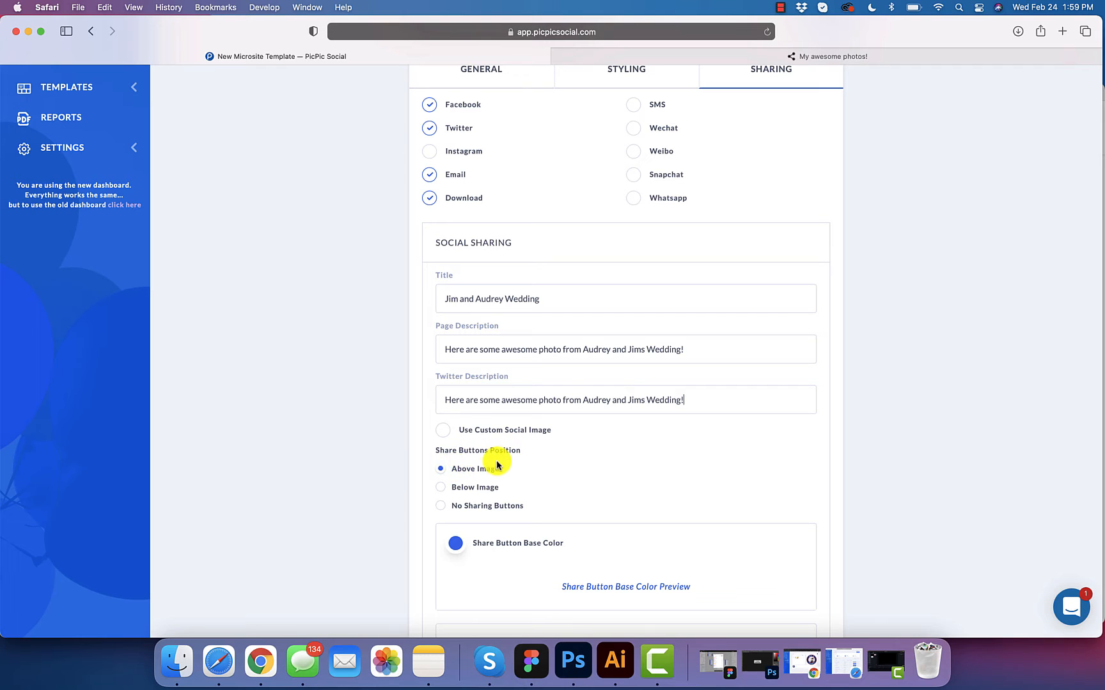
Step: Place the share buttons below the image, checking the live share page
{"action": "left_click", "coordinate": [646, 57]}
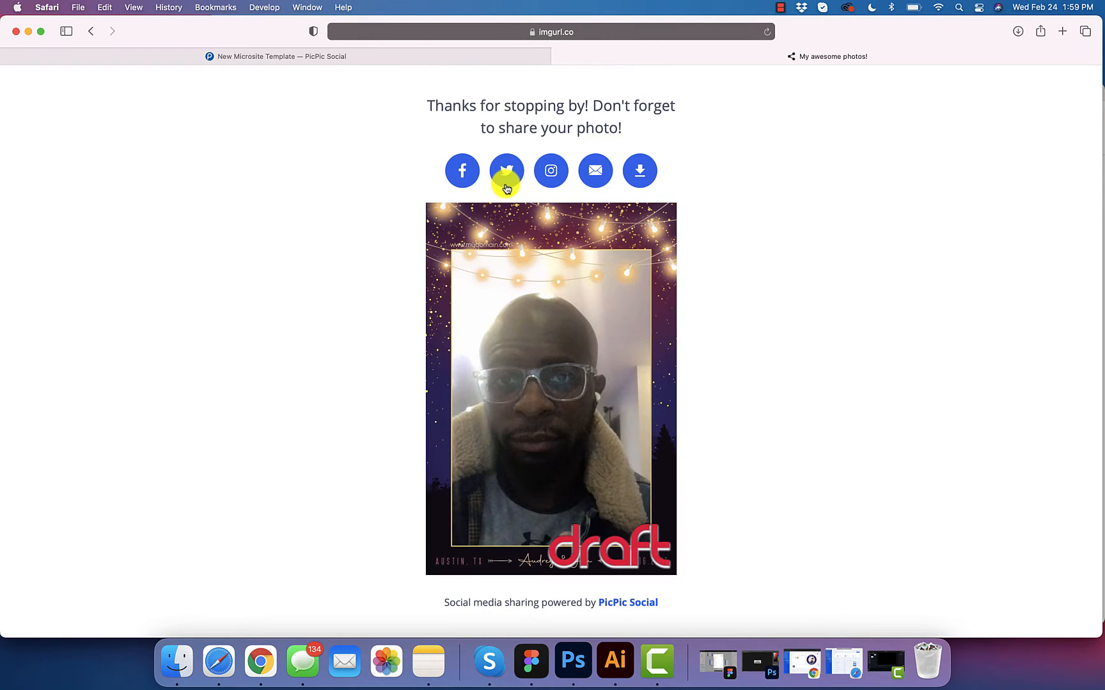
{"action": "left_click", "coordinate": [493, 60]}
{"action": "left_click", "coordinate": [440, 487]}
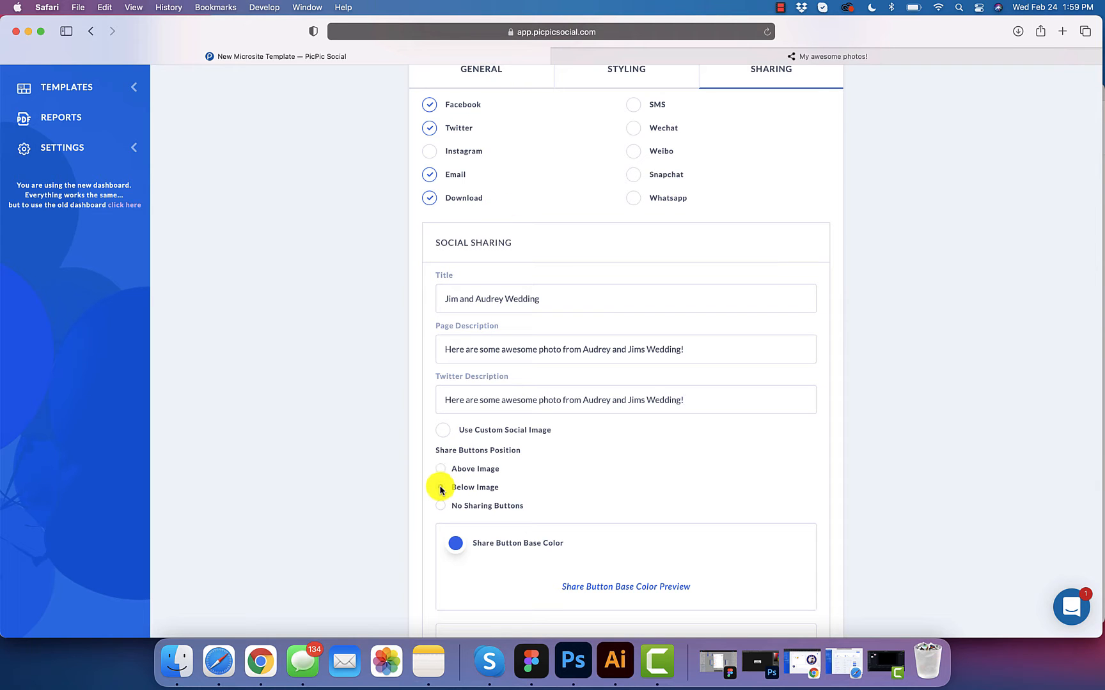
{"action": "scroll", "coordinate": [512, 486], "scroll_direction": "down", "scroll_amount": 2}
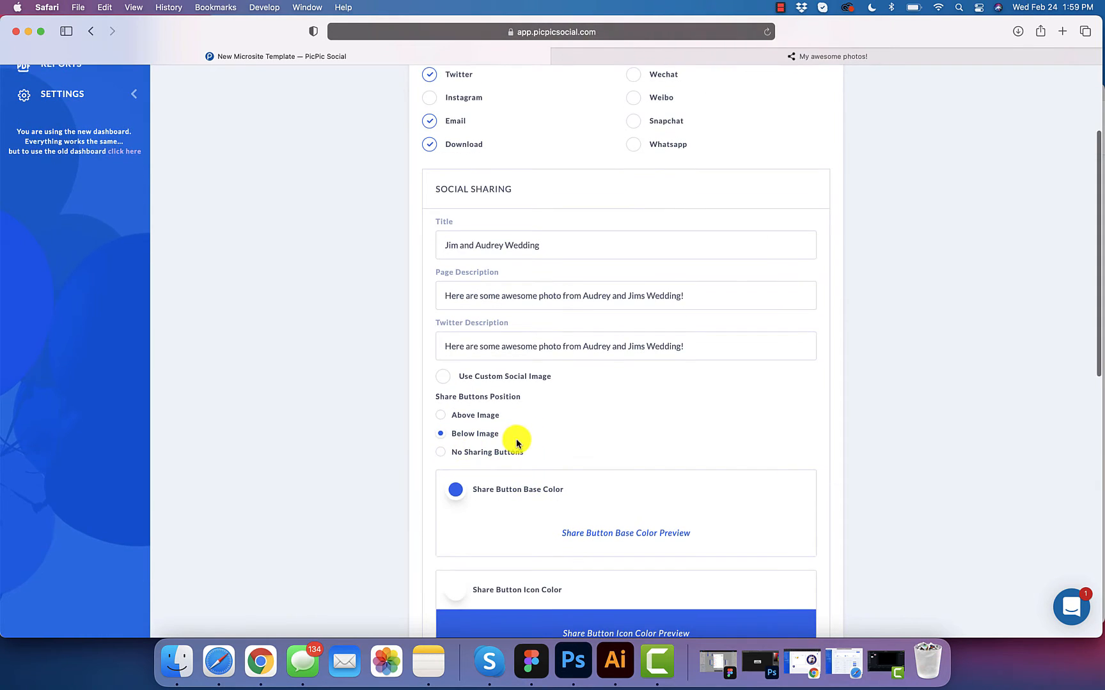
{"action": "scroll", "coordinate": [523, 450], "scroll_direction": "down", "scroll_amount": 1}
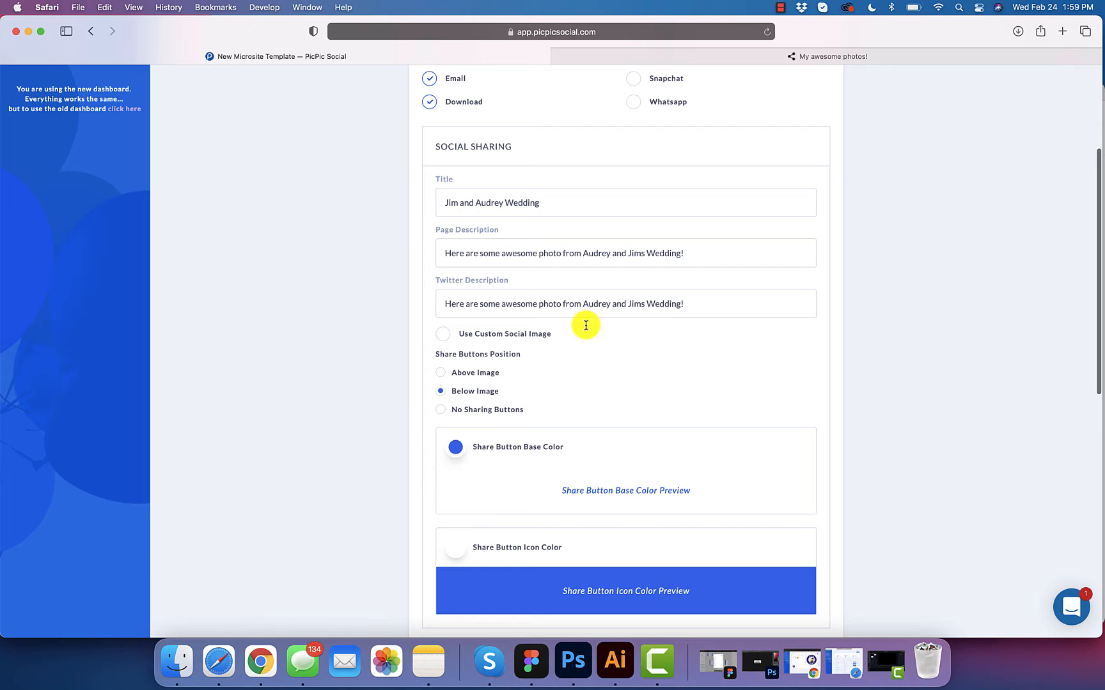
{"action": "left_click", "coordinate": [671, 55]}
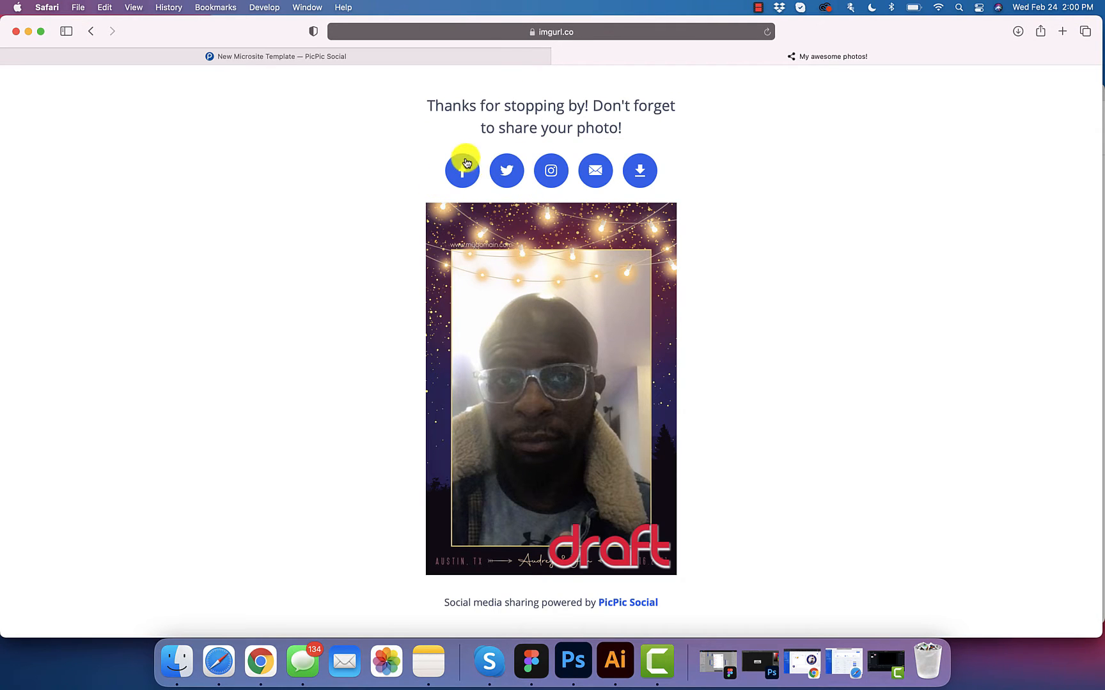
{"action": "left_click", "coordinate": [477, 58]}
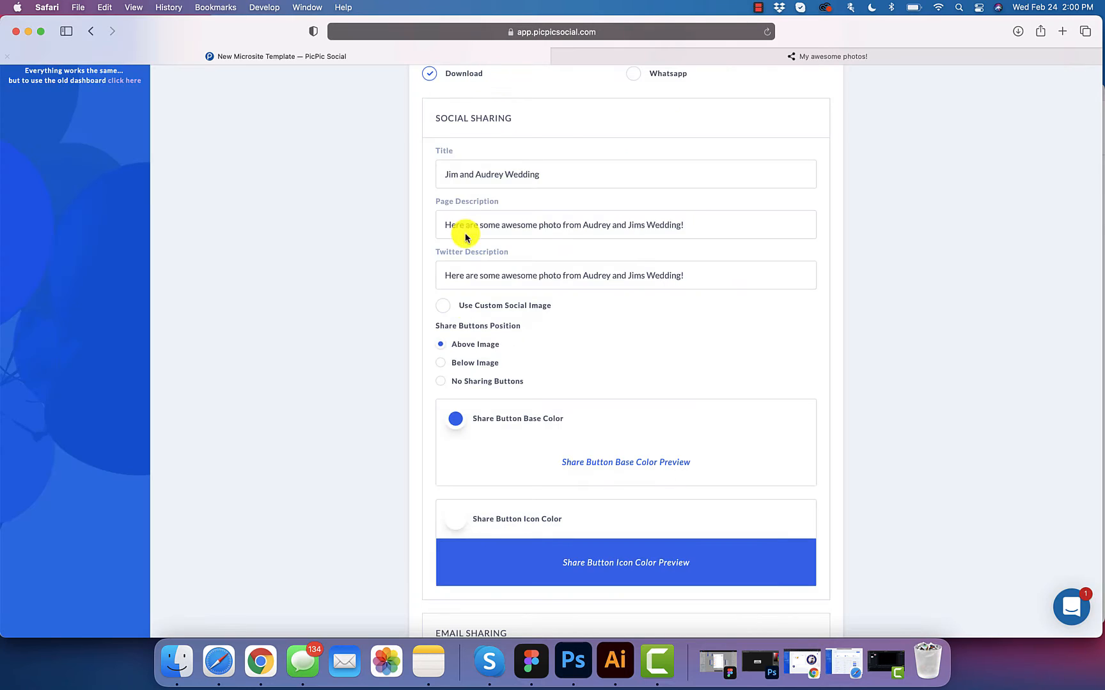
Step: Change the share button base colour to dark navy #2c234f
{"action": "left_click", "coordinate": [455, 422]}
{"action": "double_click", "coordinate": [545, 533]}
{"action": "type", "text": "2c234f"}
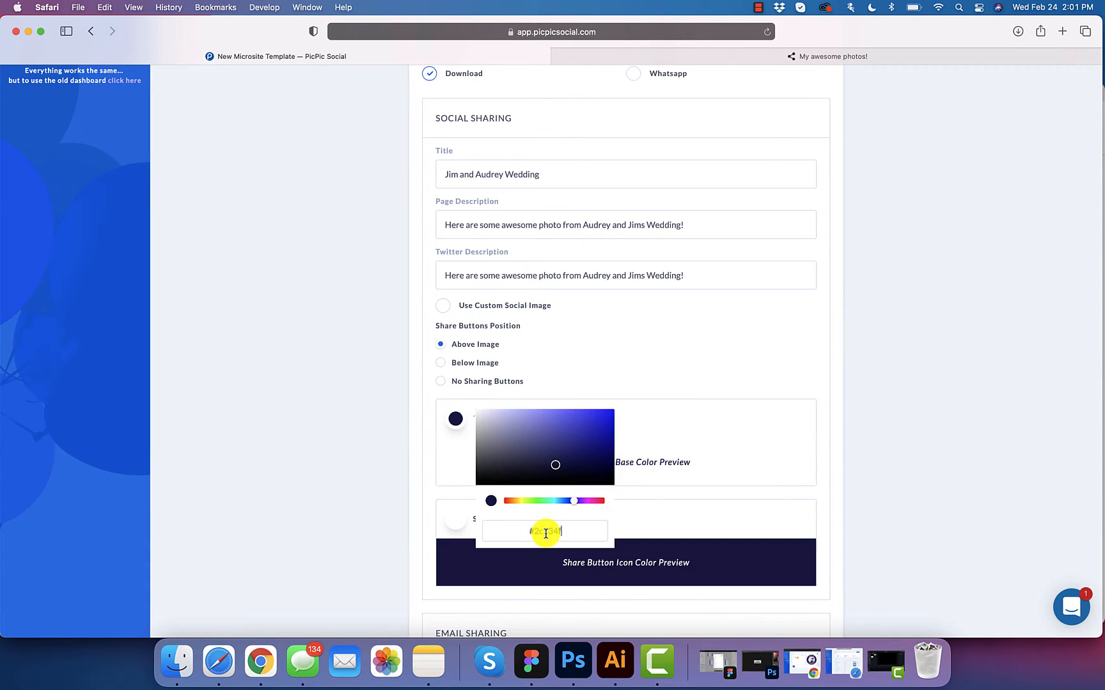
{"action": "left_click", "coordinate": [773, 409]}
{"action": "scroll", "coordinate": [779, 445], "scroll_direction": "down", "scroll_amount": 2}
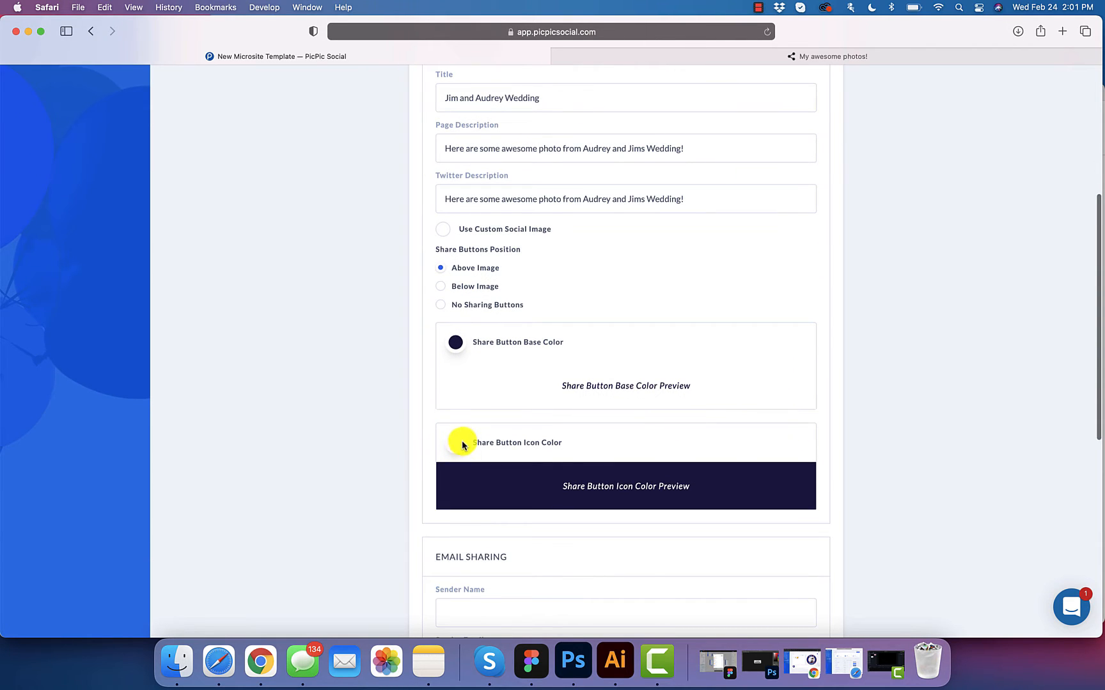
{"action": "scroll", "coordinate": [459, 441], "scroll_direction": "down", "scroll_amount": 6}
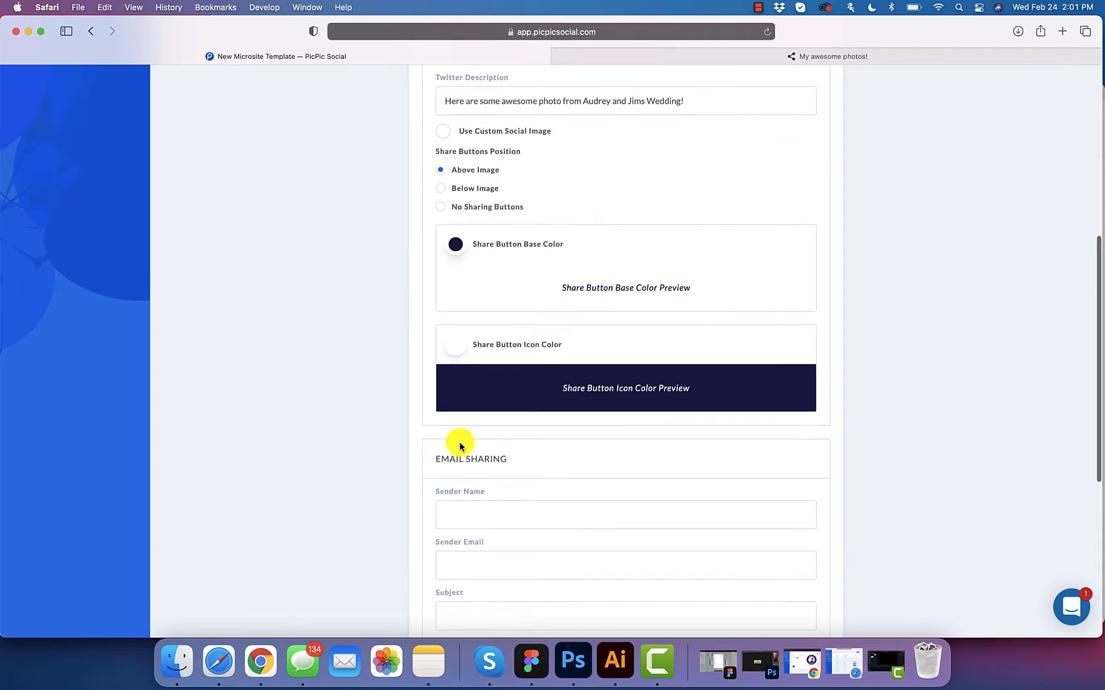
{"action": "scroll", "coordinate": [459, 442], "scroll_direction": "down", "scroll_amount": 2}
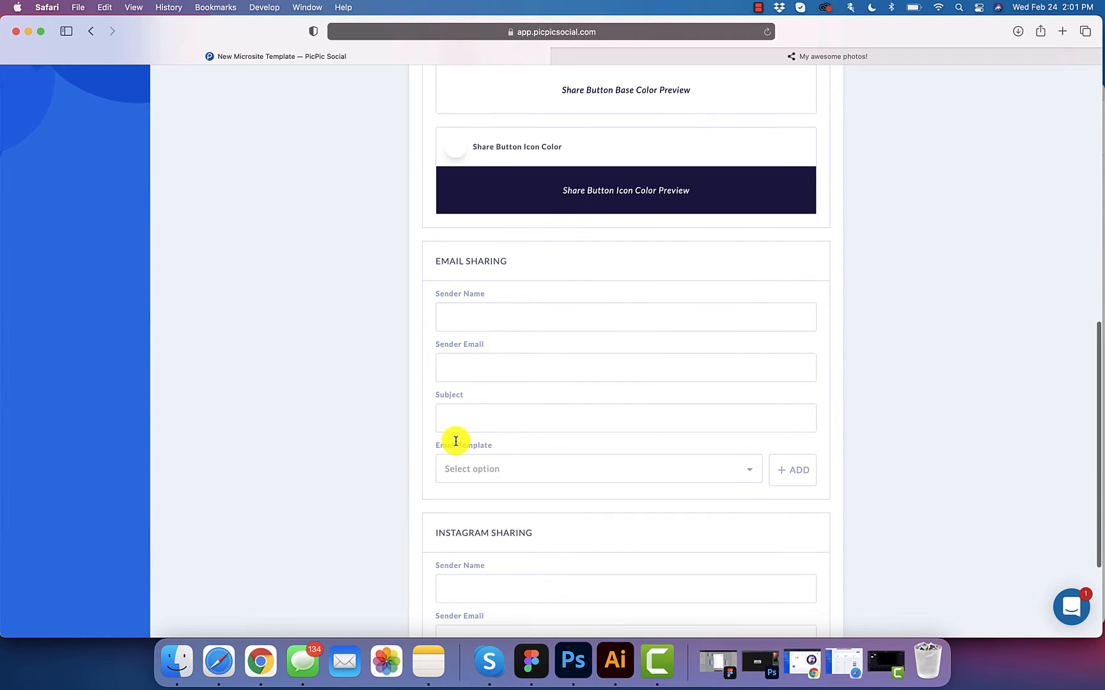
Step: Set the email sender name to 'ACME Photo Booth Co'
{"action": "left_click", "coordinate": [498, 318]}
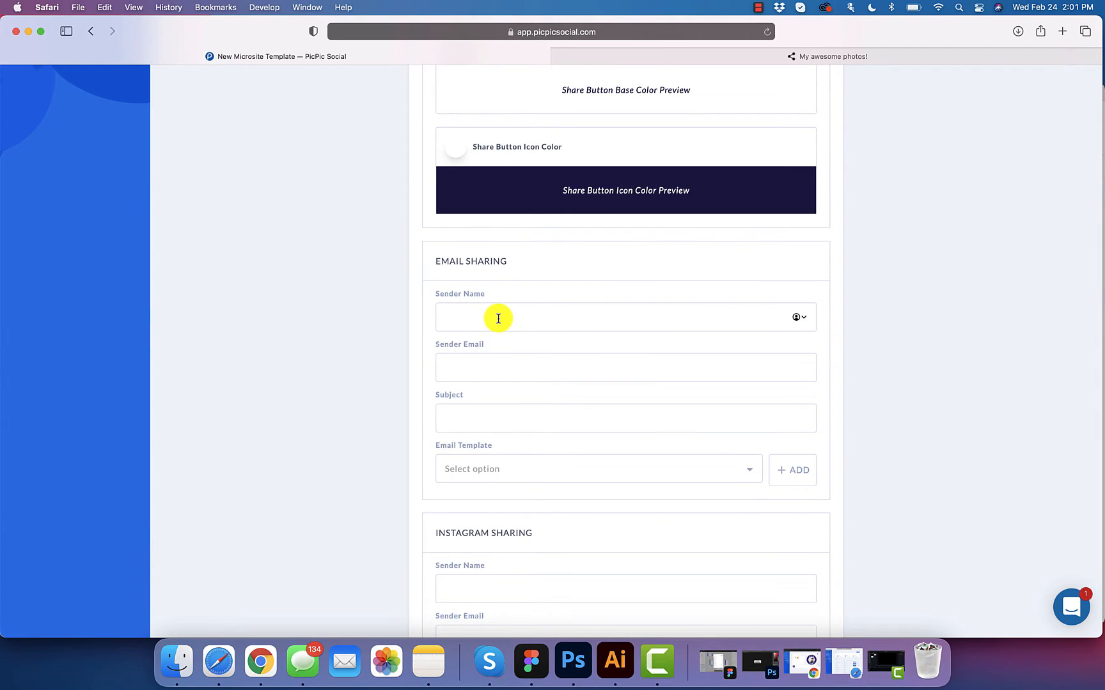
{"action": "scroll", "coordinate": [498, 318], "scroll_direction": "down", "scroll_amount": 1}
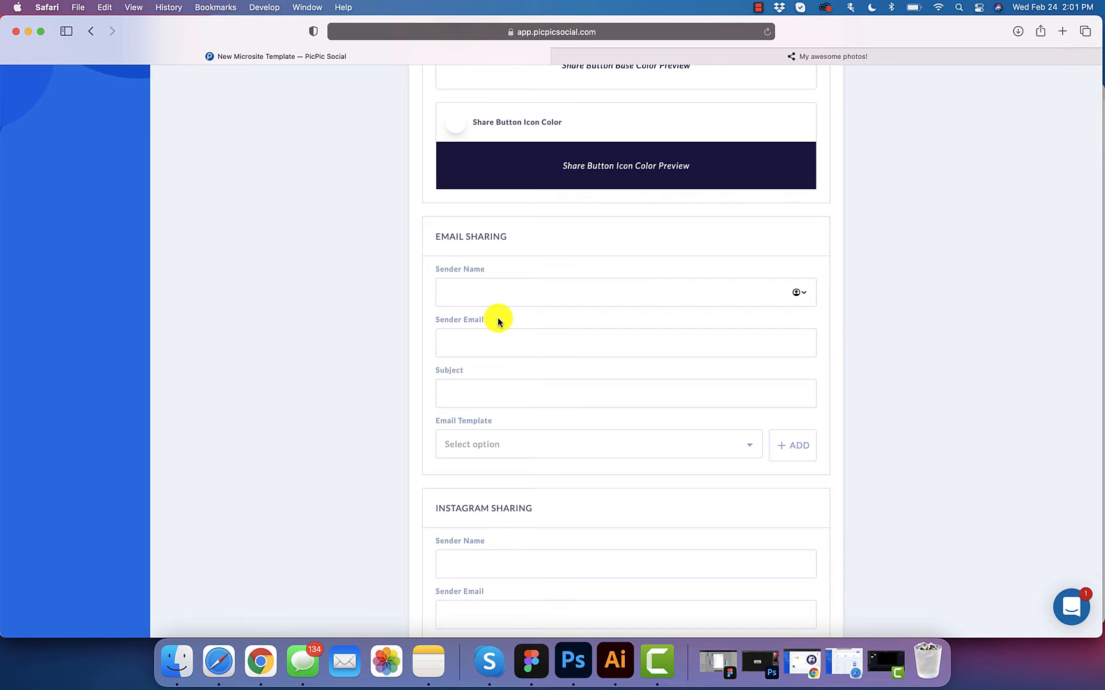
{"action": "key", "text": "super+a"}
{"action": "key", "text": "BackSpace"}
{"action": "type", "text": "ACME Photo Booo"}
{"action": "key", "text": "BackSpace"}
{"action": "key", "text": "BackSpace"}
{"action": "type", "text": "oth C"}
Step: Enter the company's sender e-mail address
{"action": "key", "text": "Tab"}
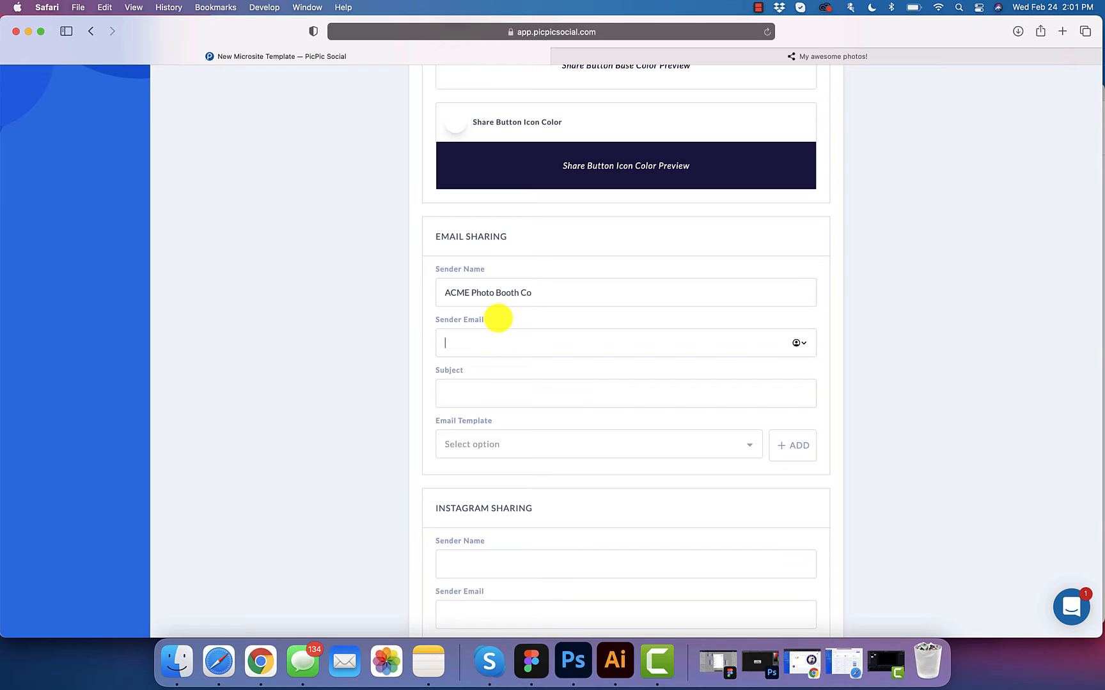
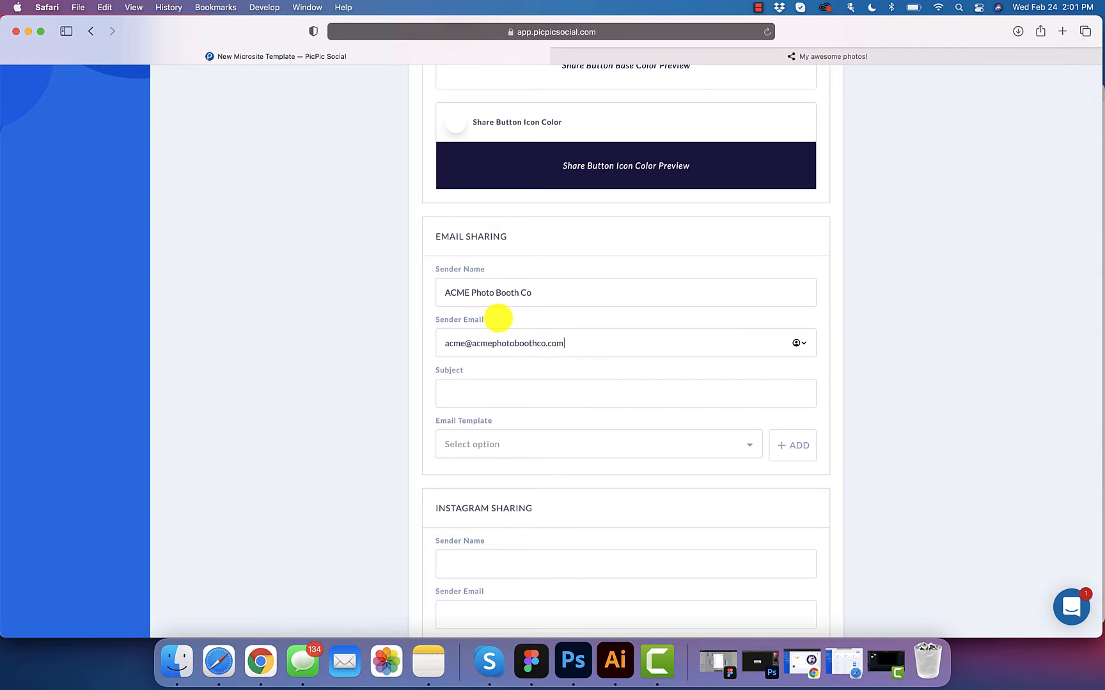
{"action": "left_click_drag", "start_coordinate": [582, 342], "coordinate": [425, 340]}
{"action": "left_click", "coordinate": [513, 343]}
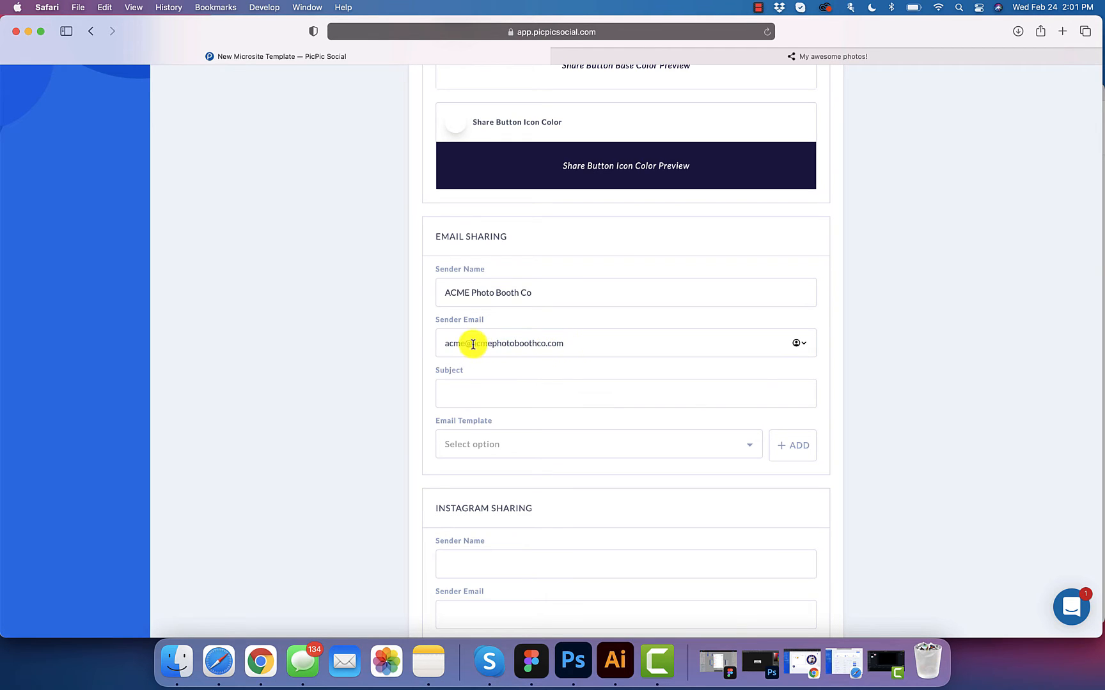
{"action": "mouse_move", "coordinate": [473, 344]}
{"action": "left_mouse_down"}
{"action": "mouse_move", "coordinate": [582, 338]}
{"action": "mouse_move", "coordinate": [472, 345]}
{"action": "left_mouse_up"}
{"action": "left_click", "coordinate": [574, 344]}
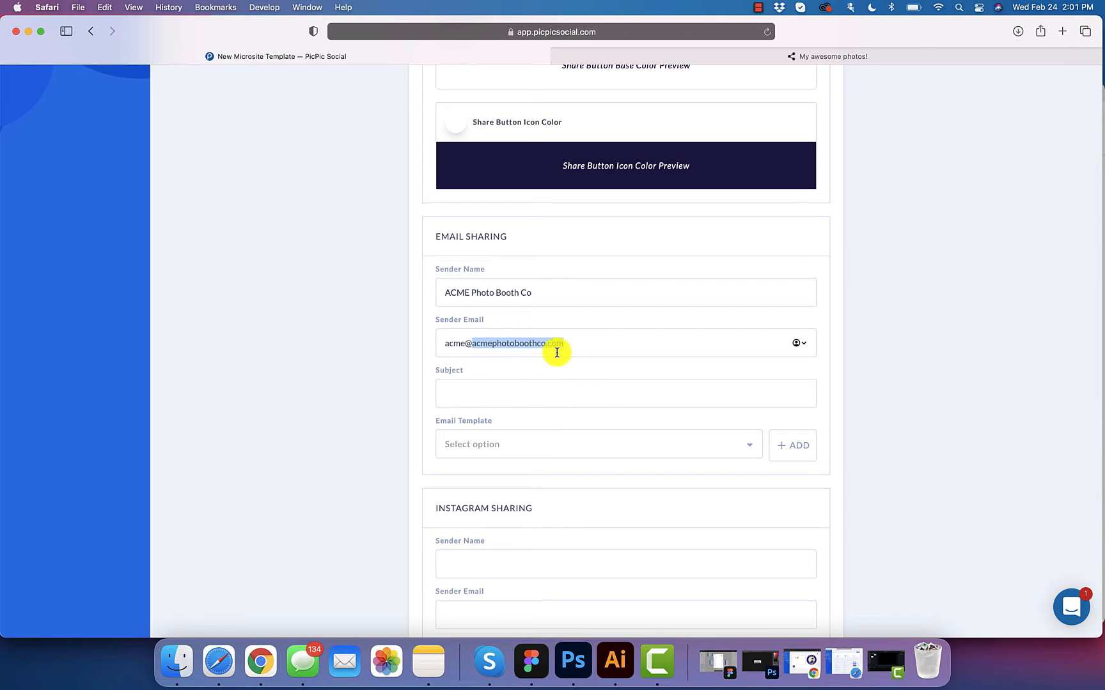
{"action": "left_click", "coordinate": [582, 345]}
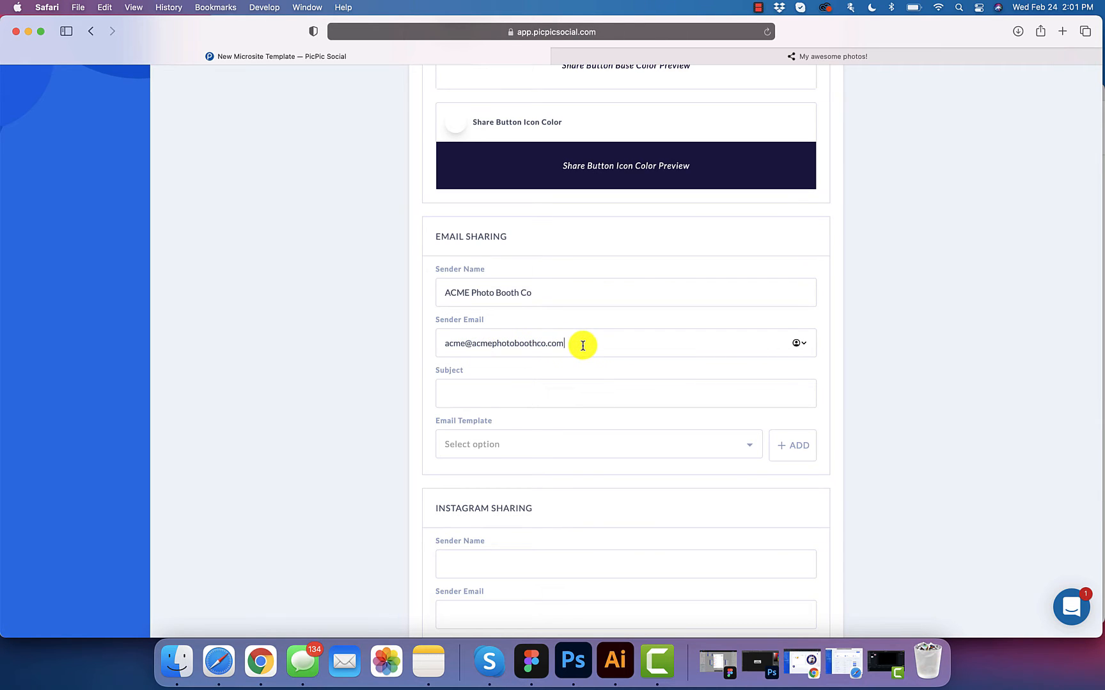
Step: Set the subject to 'Audrey and Jim Wedding Photos!' and add a new email template
{"action": "left_click", "coordinate": [539, 397]}
{"action": "type", "text": "Audrey and Jim Wedding Photos!"}
{"action": "left_click", "coordinate": [667, 443]}
{"action": "scroll", "coordinate": [642, 337], "scroll_direction": "down", "scroll_amount": 5}
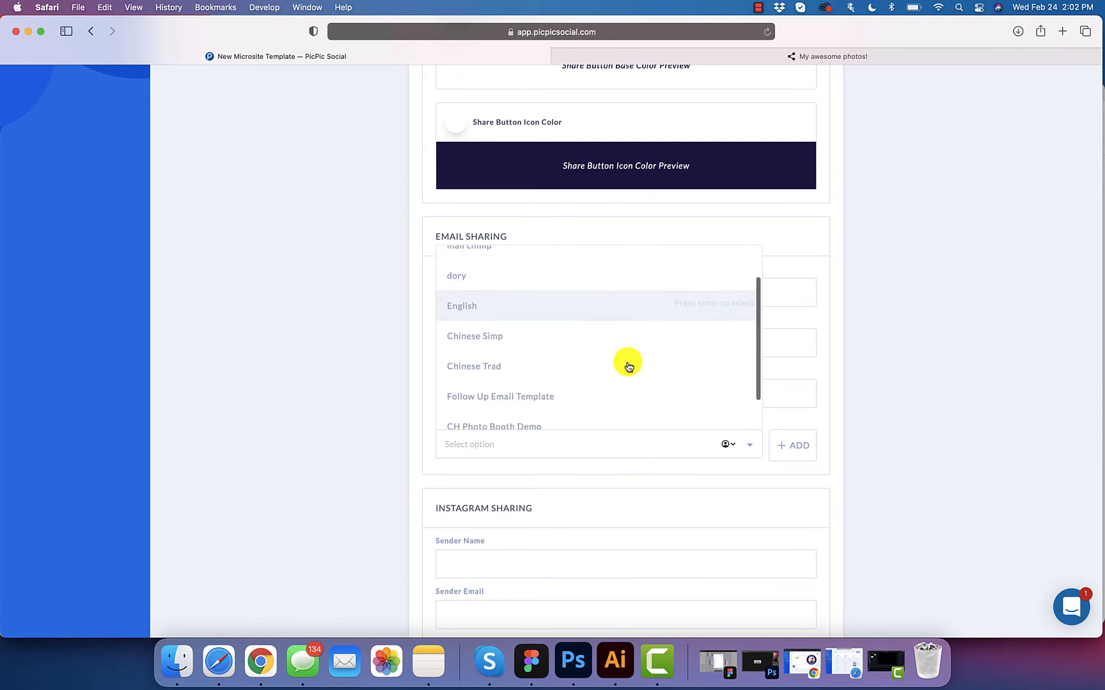
{"action": "left_click", "coordinate": [839, 330]}
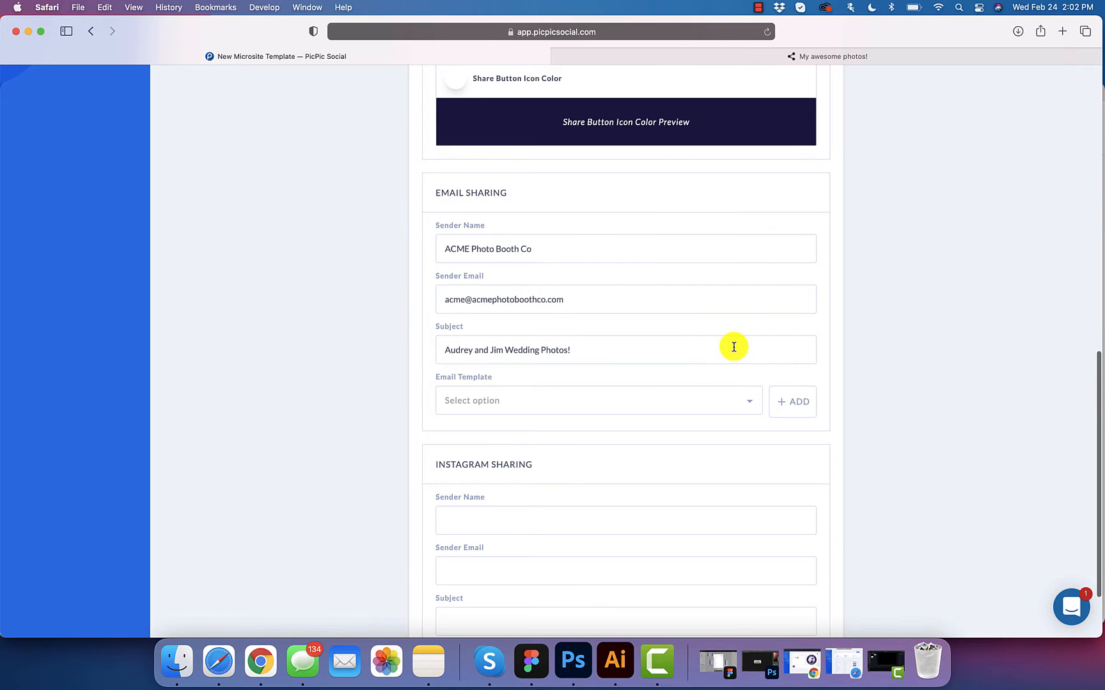
{"action": "scroll", "coordinate": [733, 345], "scroll_direction": "up", "scroll_amount": 1}
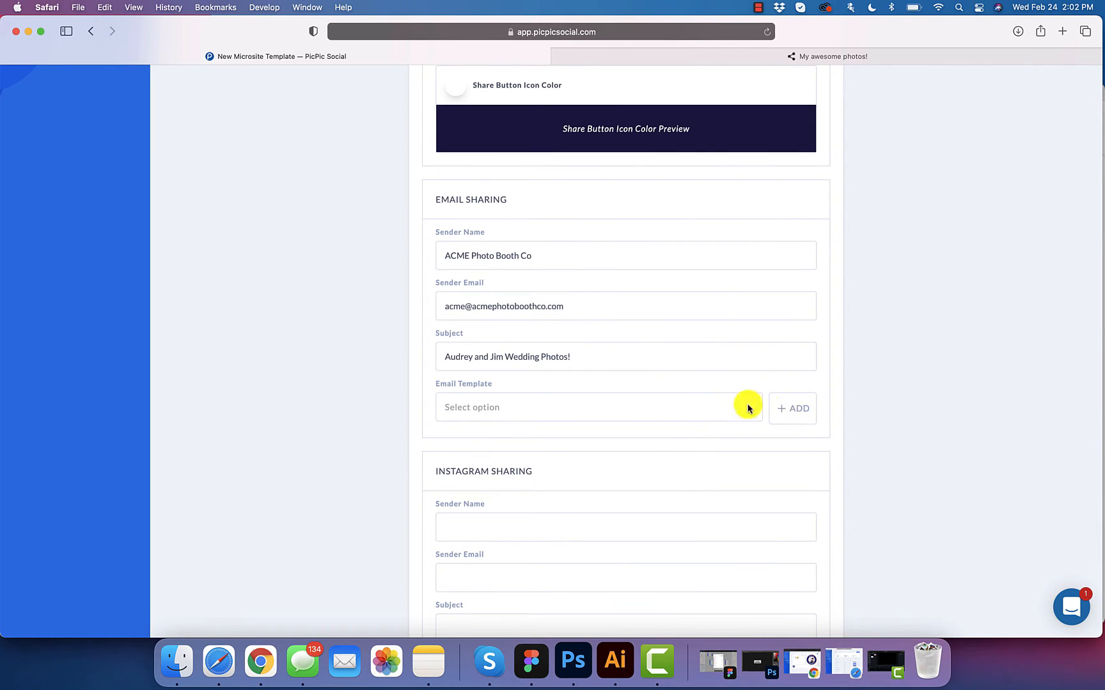
{"action": "left_click", "coordinate": [714, 409]}
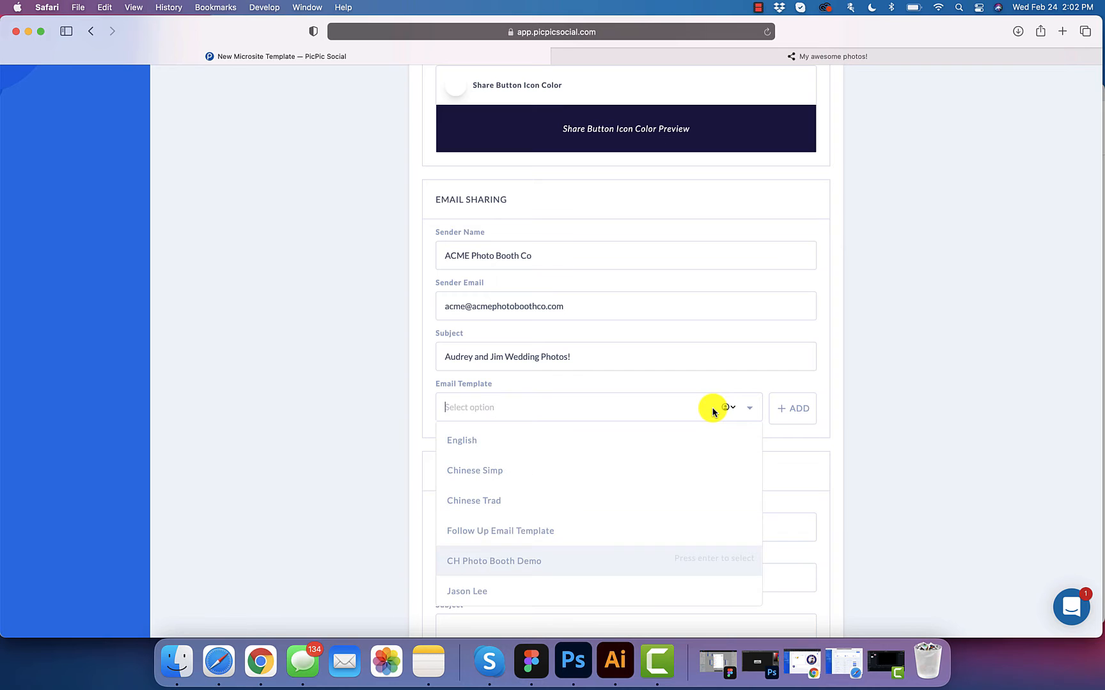
{"action": "left_click", "coordinate": [817, 387]}
{"action": "left_click", "coordinate": [799, 407]}
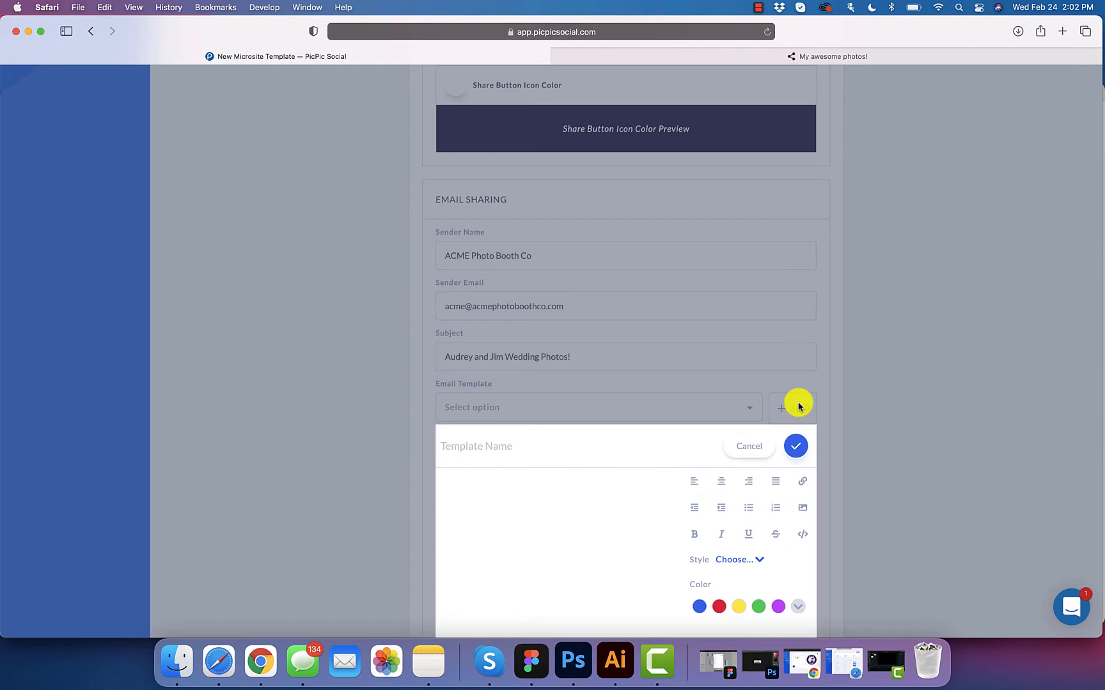
Step: Name the template 'Audrey and Jim Wedding Photo Booth Email'
{"action": "scroll", "coordinate": [741, 416], "scroll_direction": "down", "scroll_amount": 3}
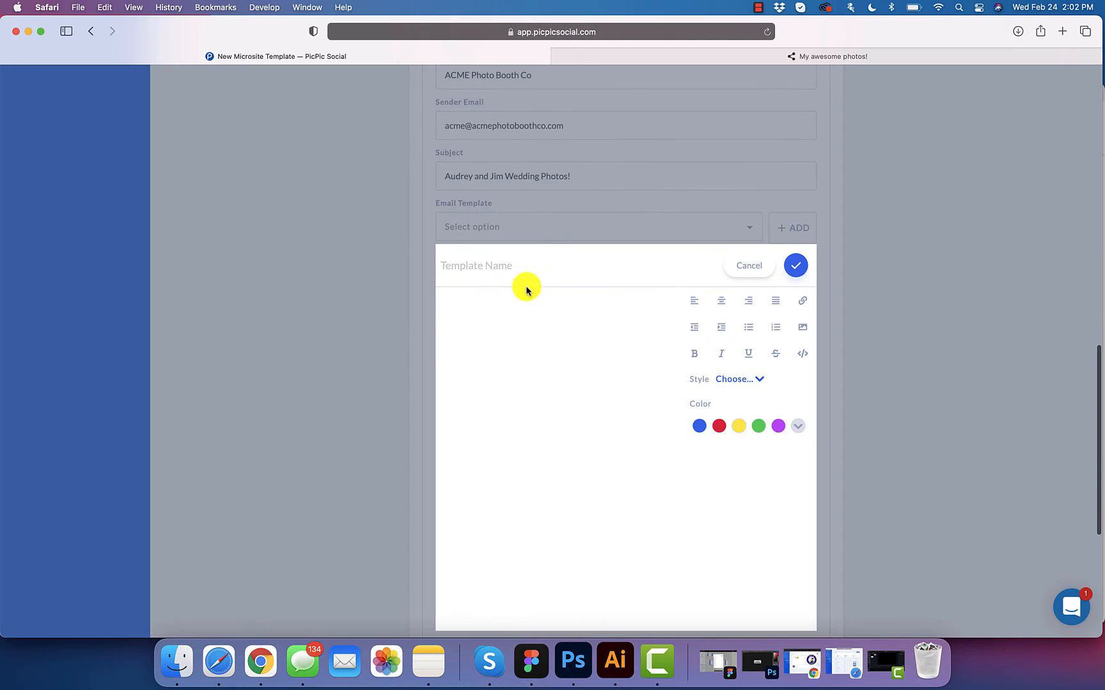
{"action": "left_click", "coordinate": [485, 267]}
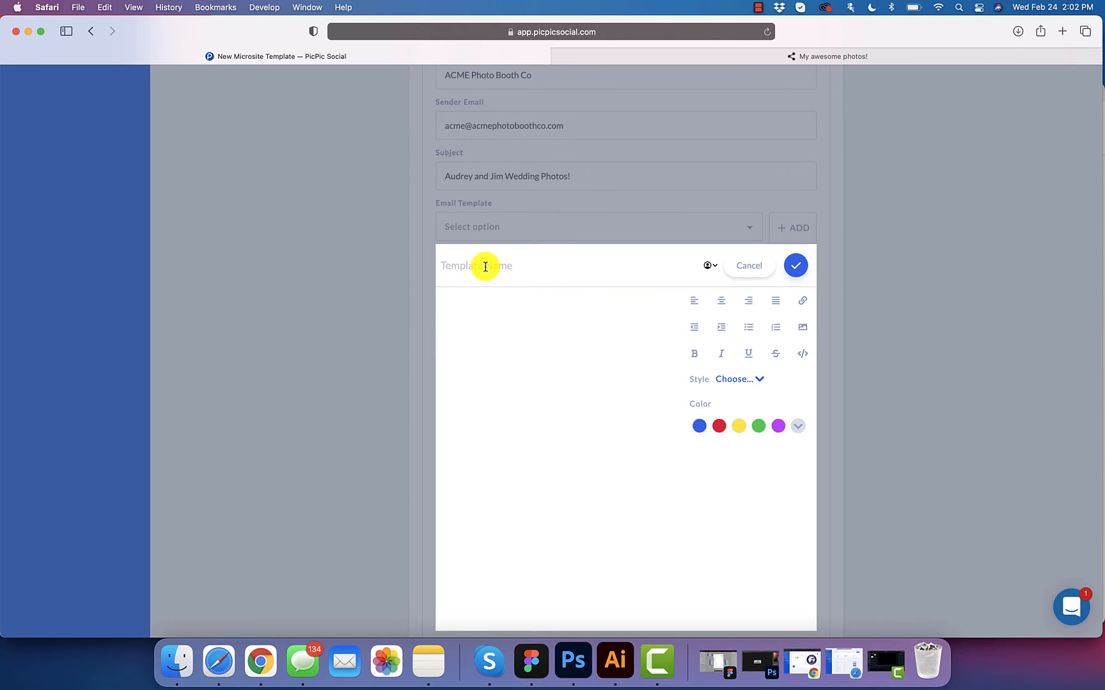
{"action": "scroll", "coordinate": [486, 266], "scroll_direction": "down", "scroll_amount": 1}
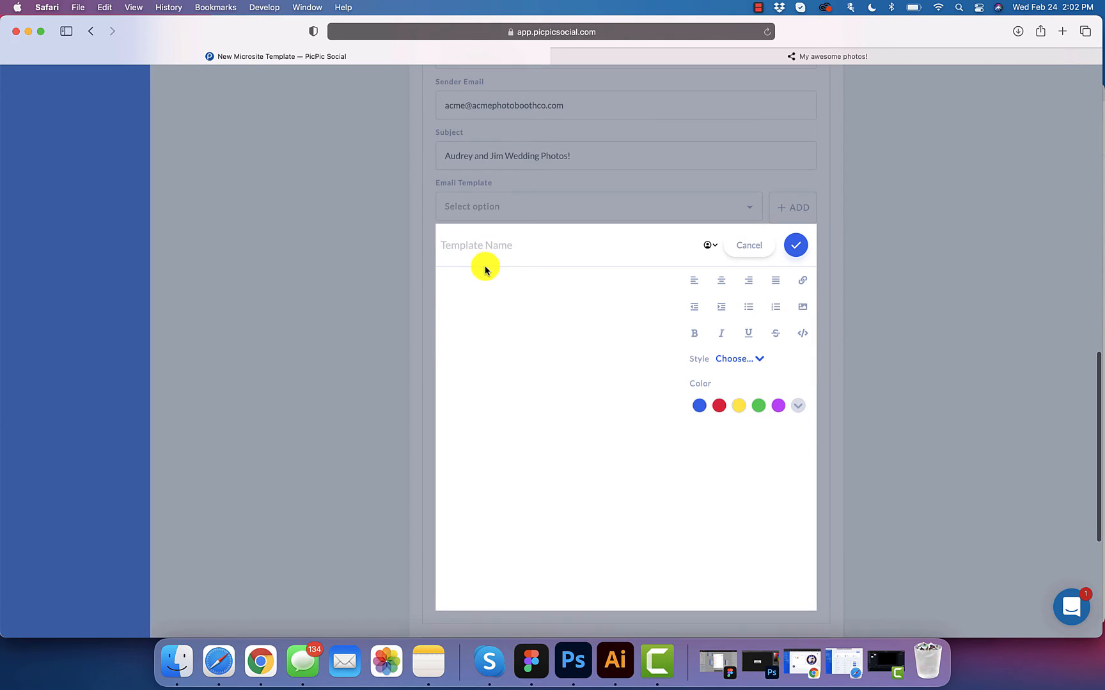
{"action": "type", "text": "Audrey an"}
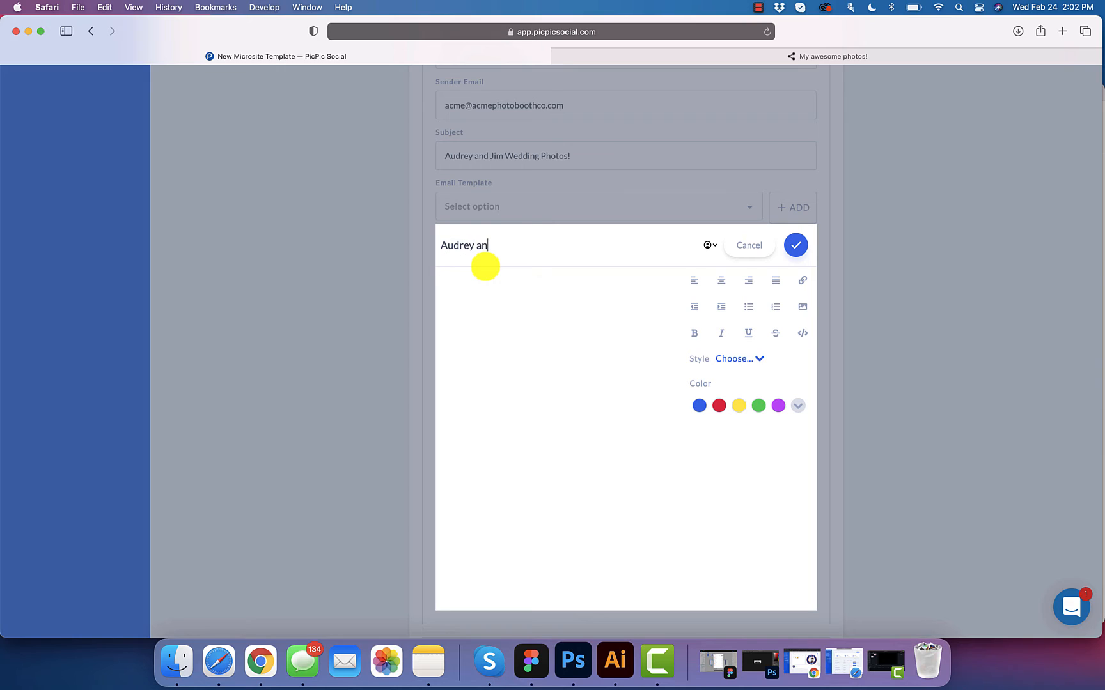
{"action": "type", "text": "d Jim Wedding Photo Booth "}
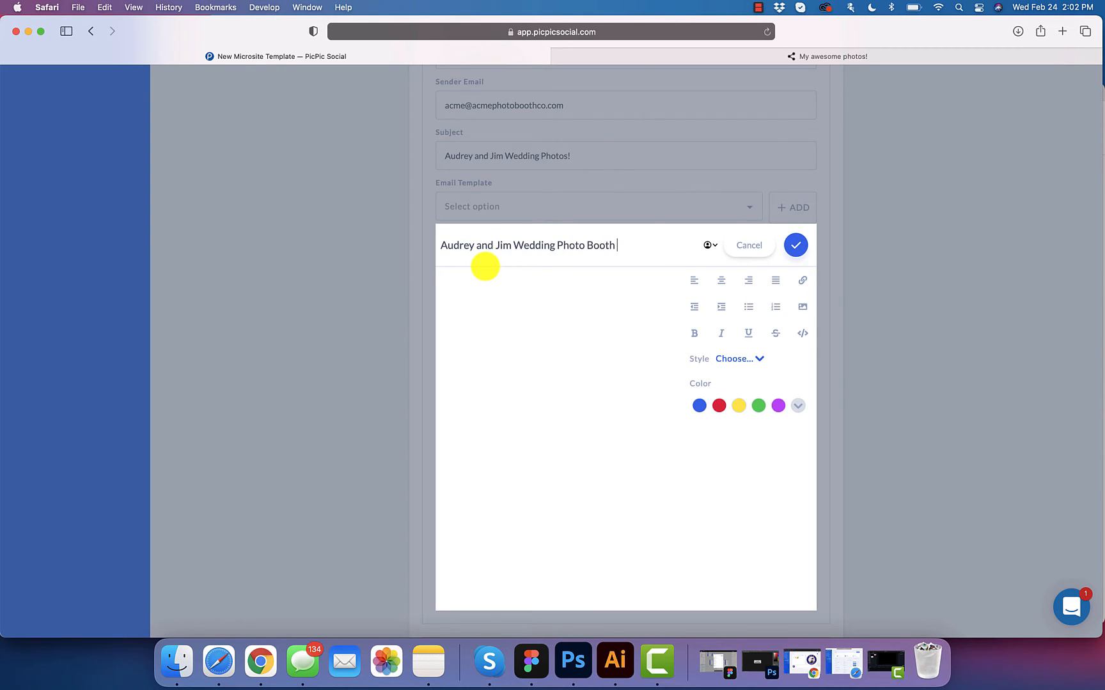
{"action": "type", "text": "Email"}
{"action": "left_click", "coordinate": [488, 317]}
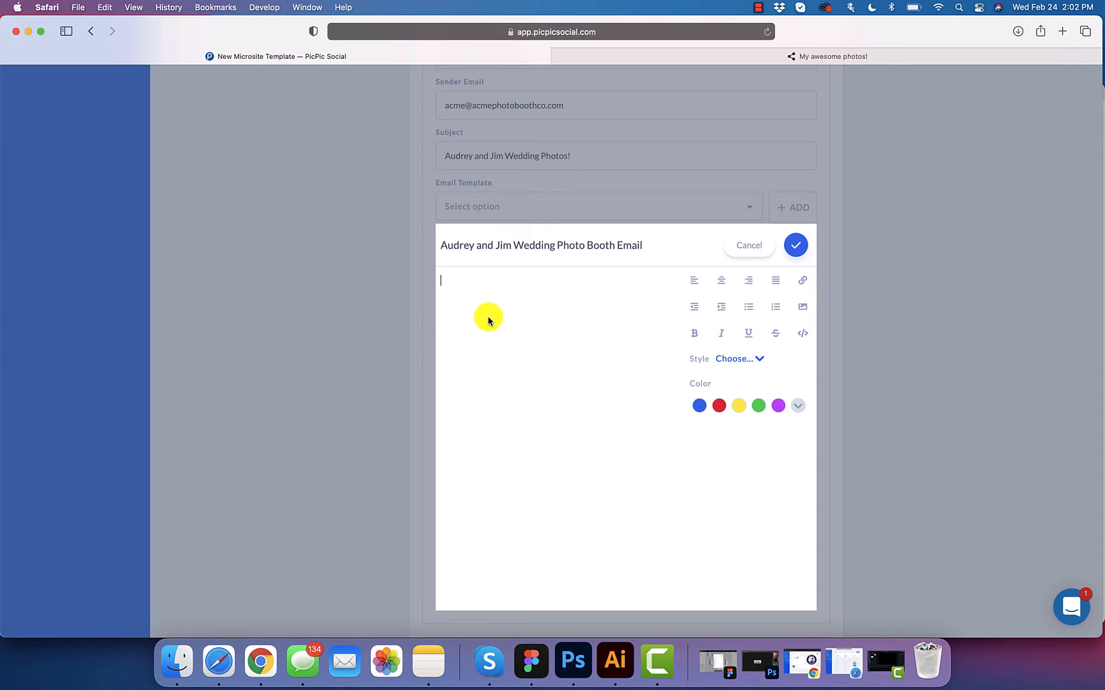
{"action": "type", "text": "Thanks for using the photo"}
{"action": "key", "text": "BackSpace"}
{"action": "key", "text": "BackSpace"}
{"action": "key", "text": "BackSpace"}
{"action": "key", "text": "BackSpace"}
{"action": "key", "text": "BackSpace"}
{"action": "type", "text": "virtual photo "}
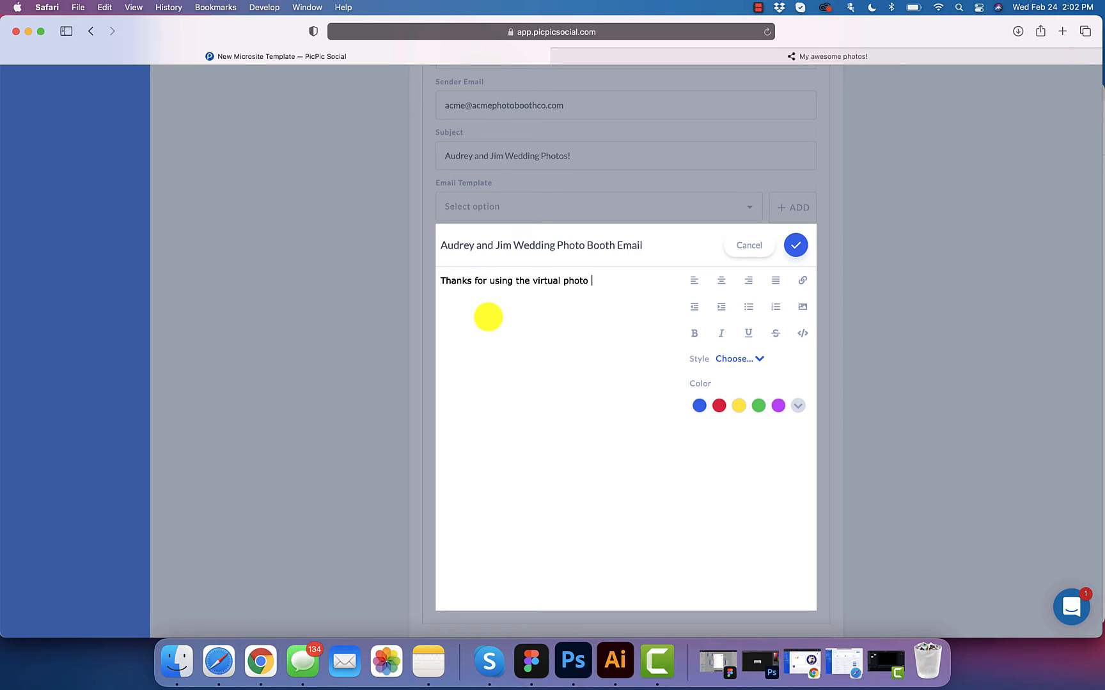
{"action": "type", "text": "booth for Audrey and Jims We"}
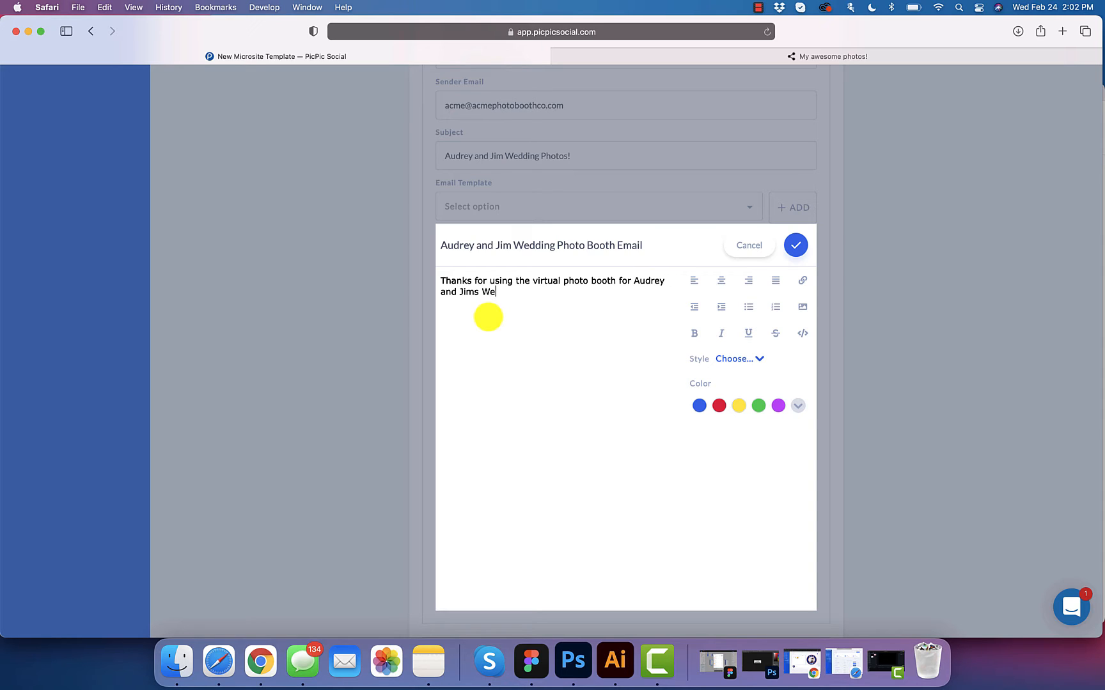
{"action": "type", "text": "dding! Your photos are attach"}
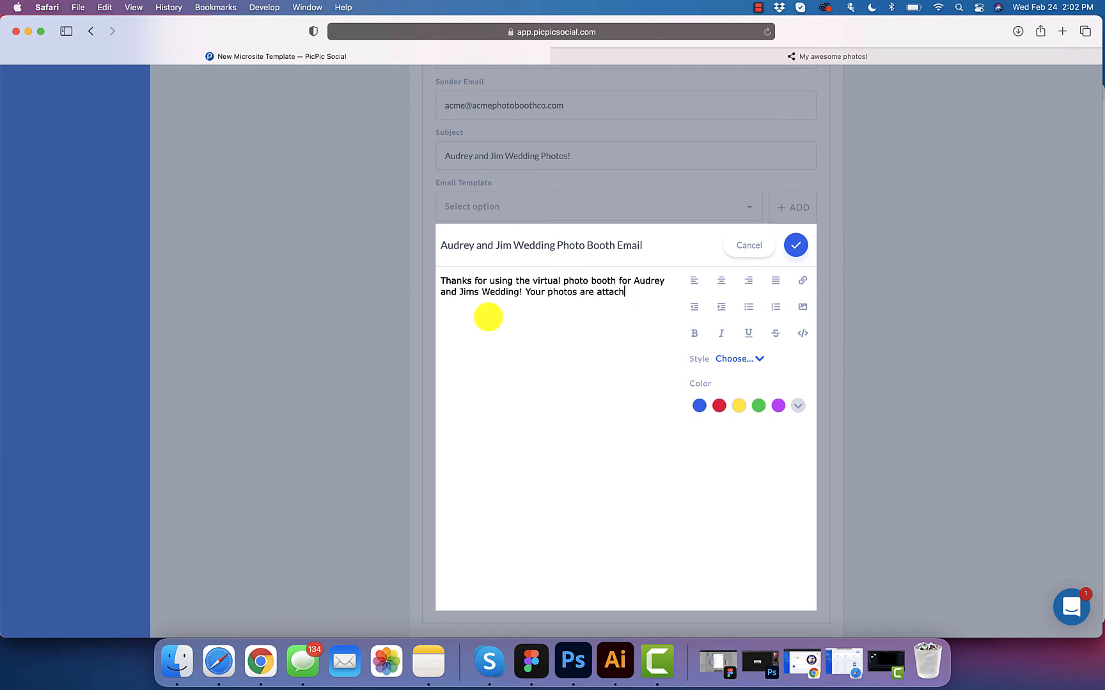
{"action": "type", "text": "ed."}
{"action": "key", "text": "Return"}
{"action": "key", "text": "Return"}
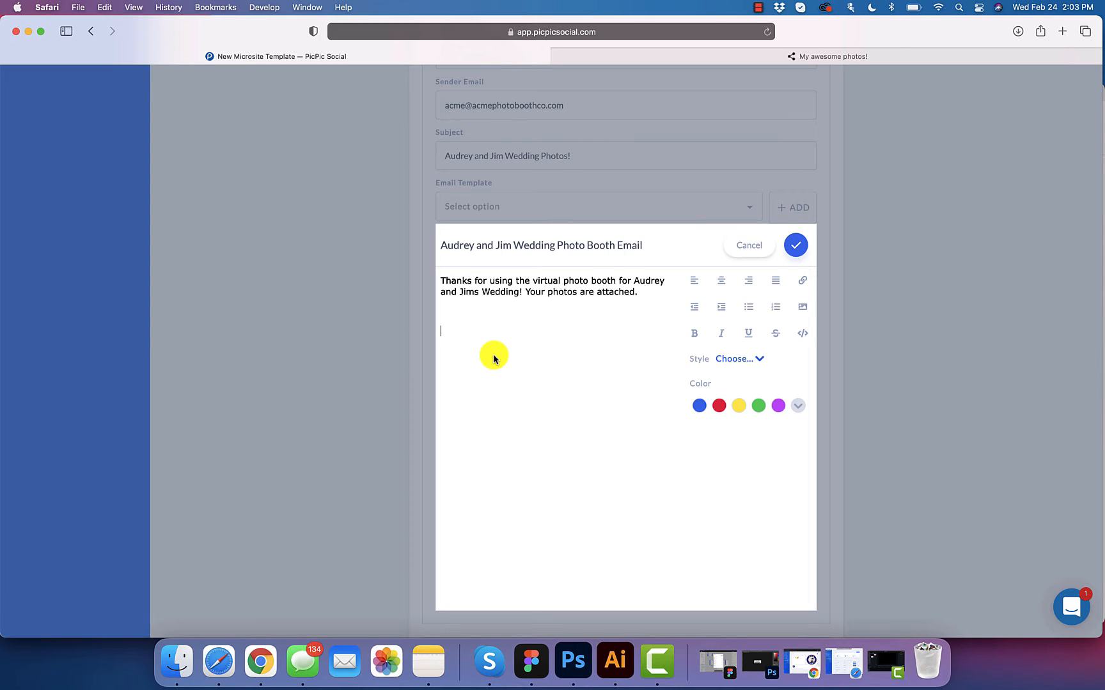
{"action": "type", "text": "If you need a virtual photo booth for your own event, visit http://acmephotobooth.com"}
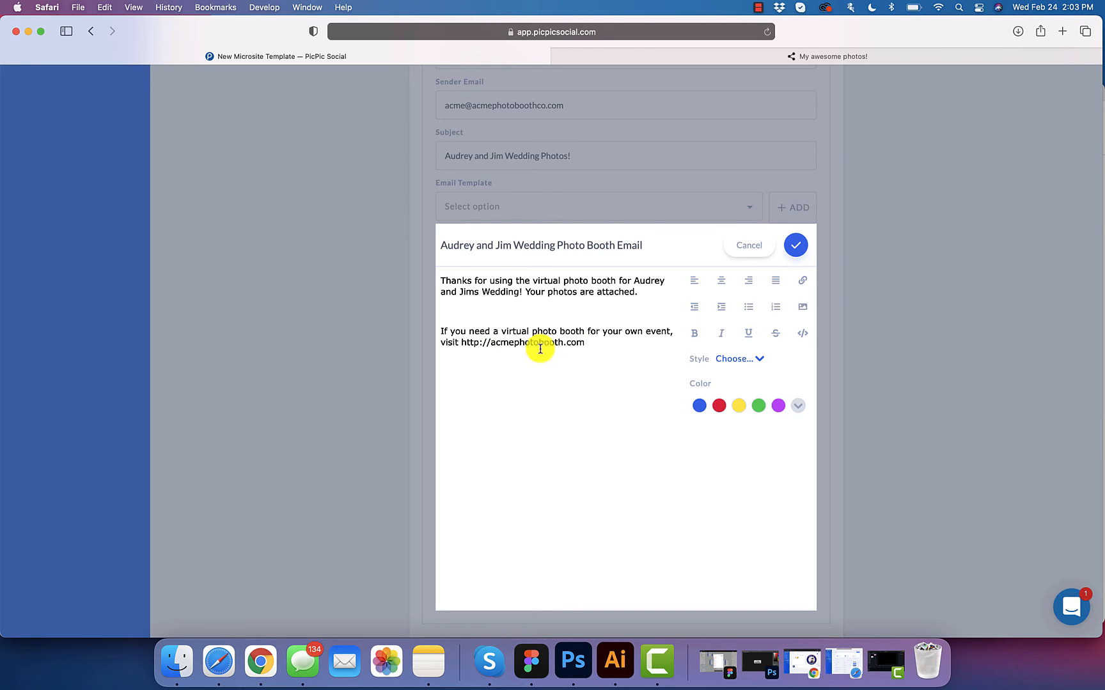
{"action": "left_click_drag", "start_coordinate": [588, 343], "coordinate": [461, 344]}
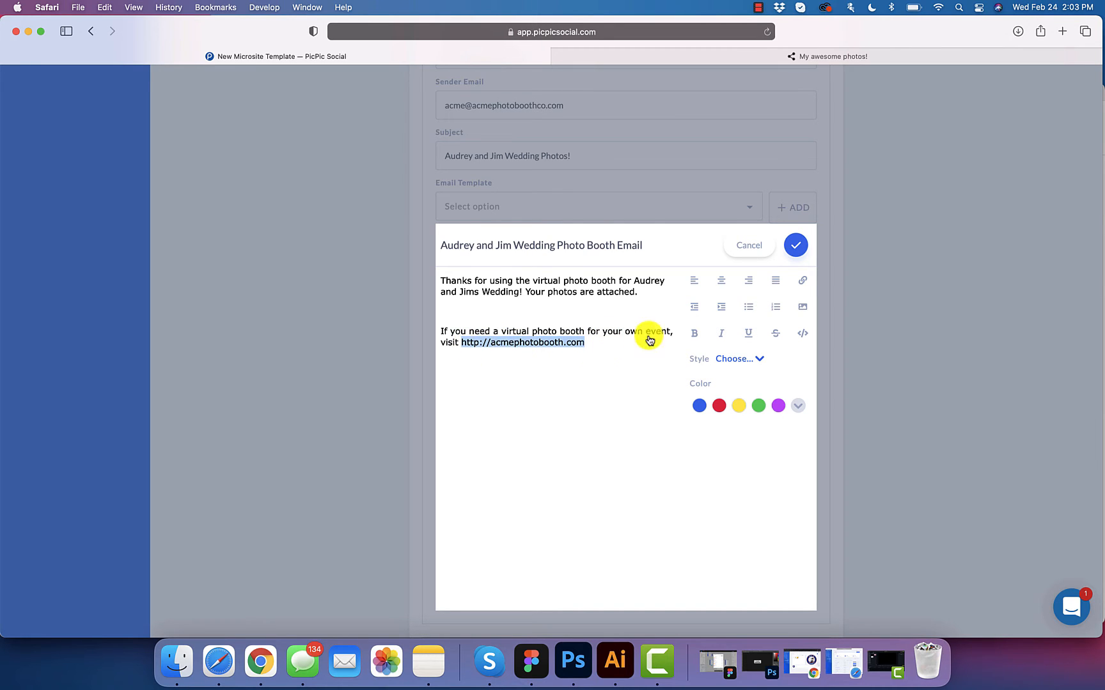
{"action": "left_click", "coordinate": [800, 286]}
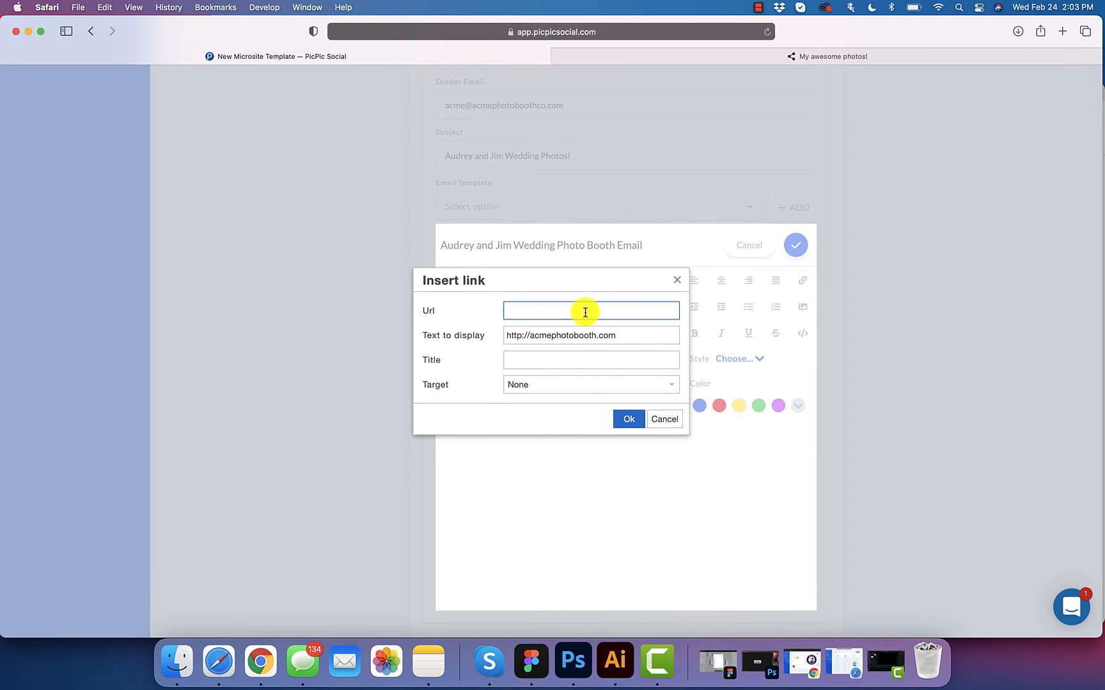
{"action": "type", "text": "http://acmephotobooth.com"}
{"action": "left_click", "coordinate": [618, 420]}
{"action": "left_click", "coordinate": [615, 346]}
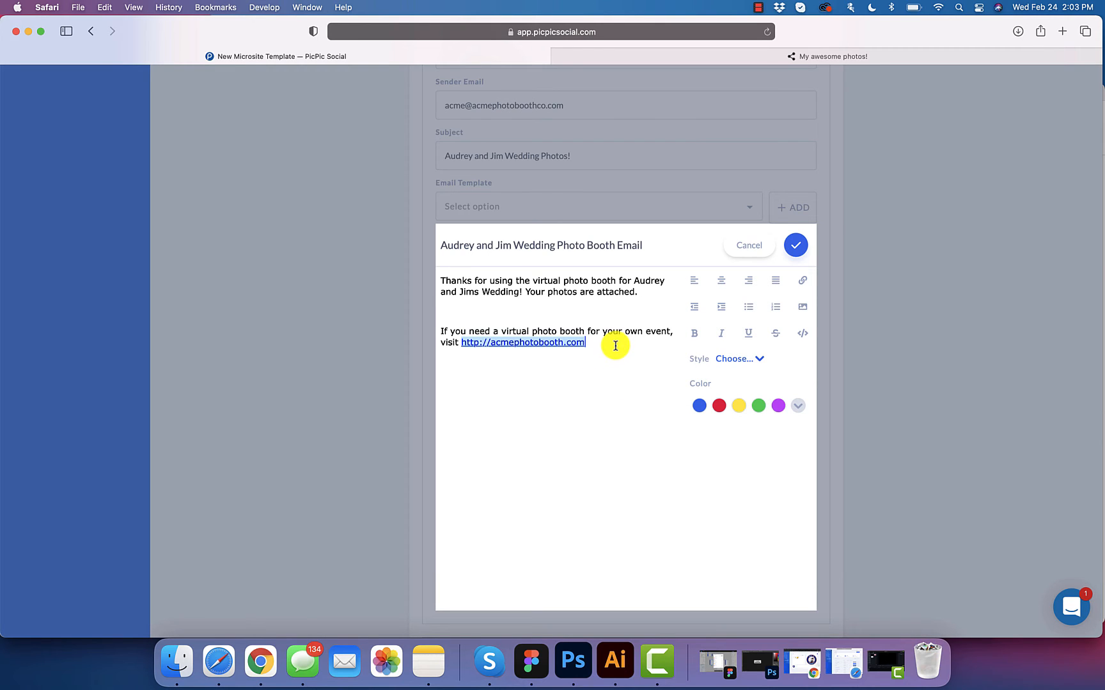
{"action": "key", "text": "Return"}
{"action": "key", "text": "Return"}
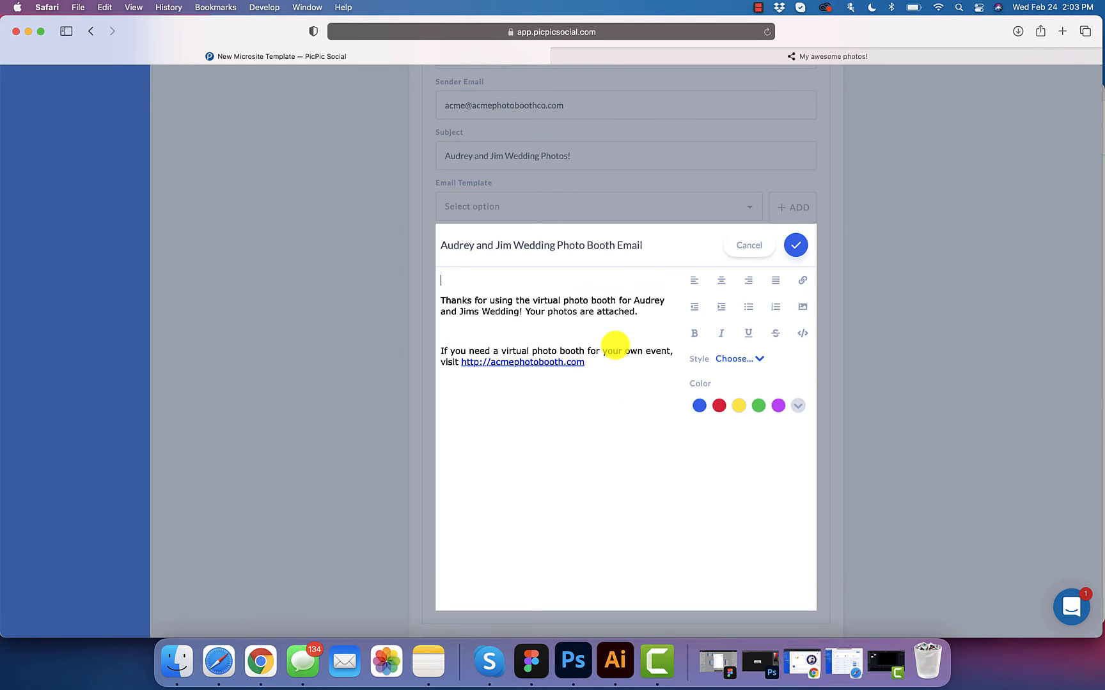
Step: Start an image upload and find the black Your Company logo with Spotlight search
{"action": "left_click", "coordinate": [803, 311]}
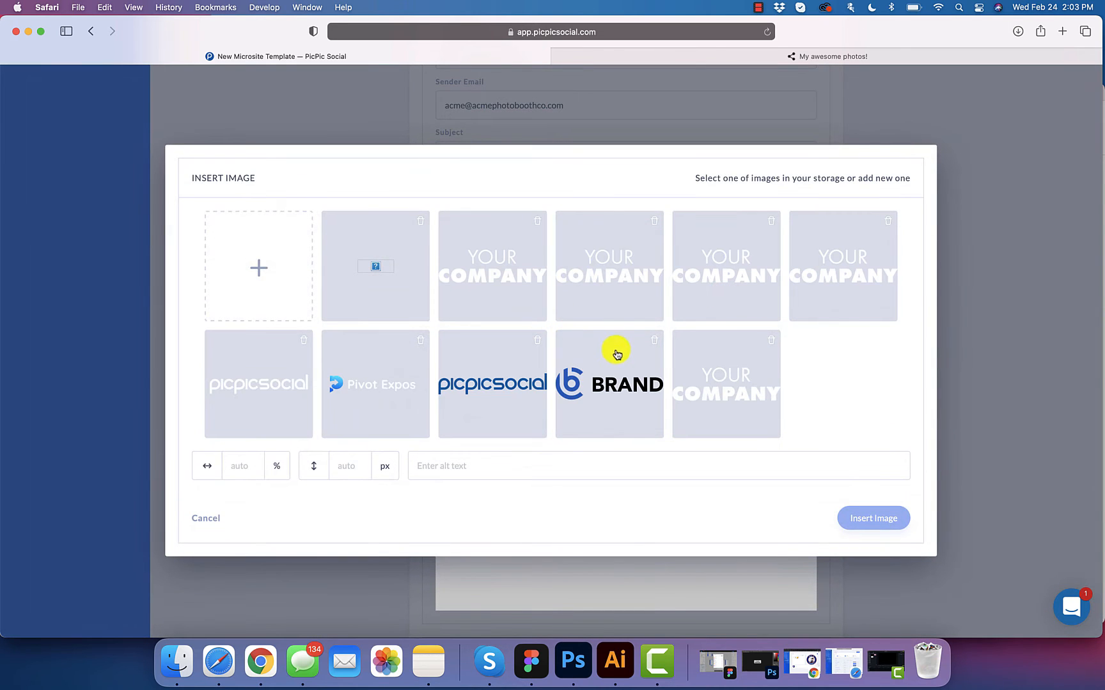
{"action": "left_click", "coordinate": [267, 301]}
{"action": "key", "text": "super+space"}
{"action": "type", "text": "you"}
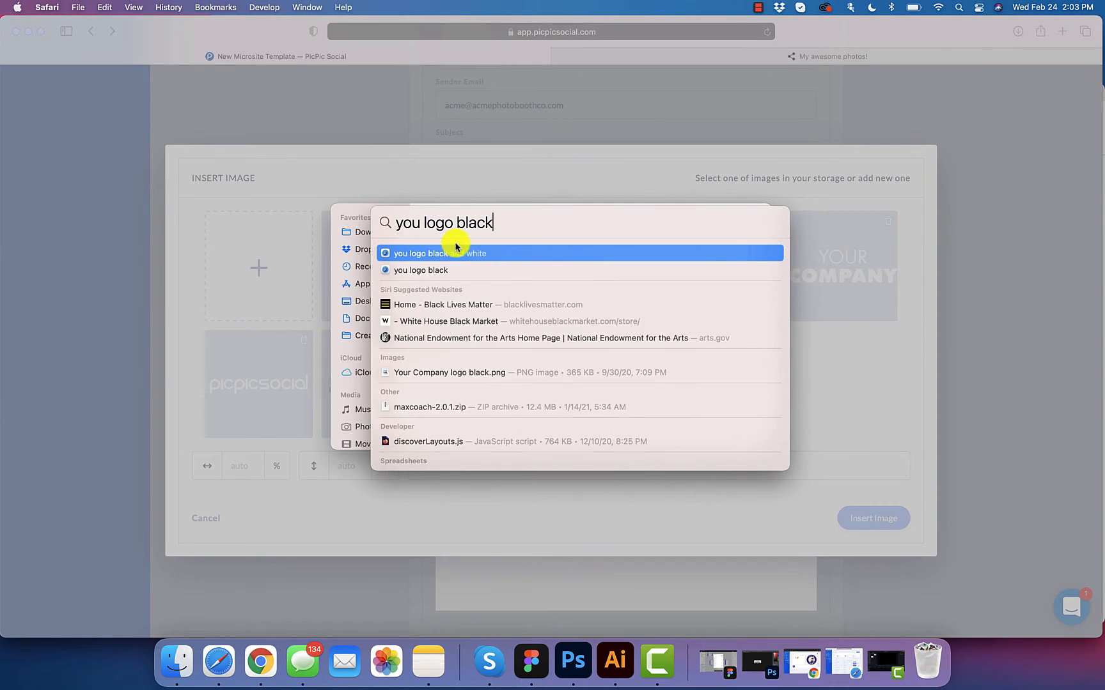
{"action": "left_click", "coordinate": [432, 372]}
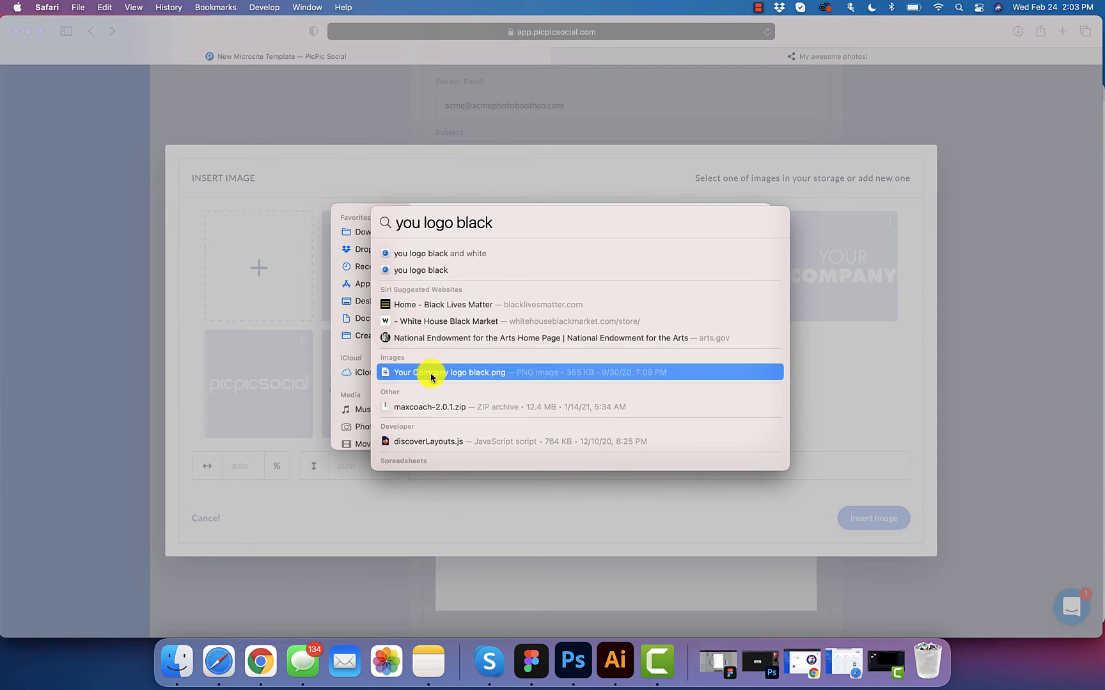
Step: Upload the Your Company logo file and insert it into the email body
{"action": "left_click_drag", "start_coordinate": [670, 215], "coordinate": [428, 314]}
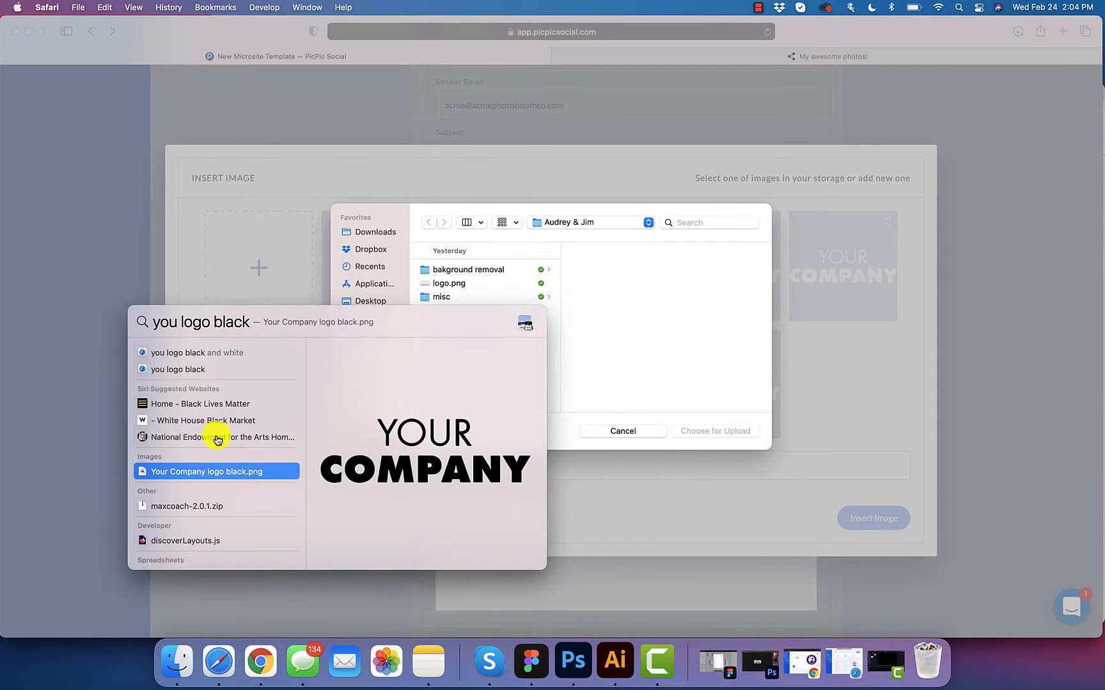
{"action": "left_click_drag", "start_coordinate": [183, 471], "coordinate": [627, 318]}
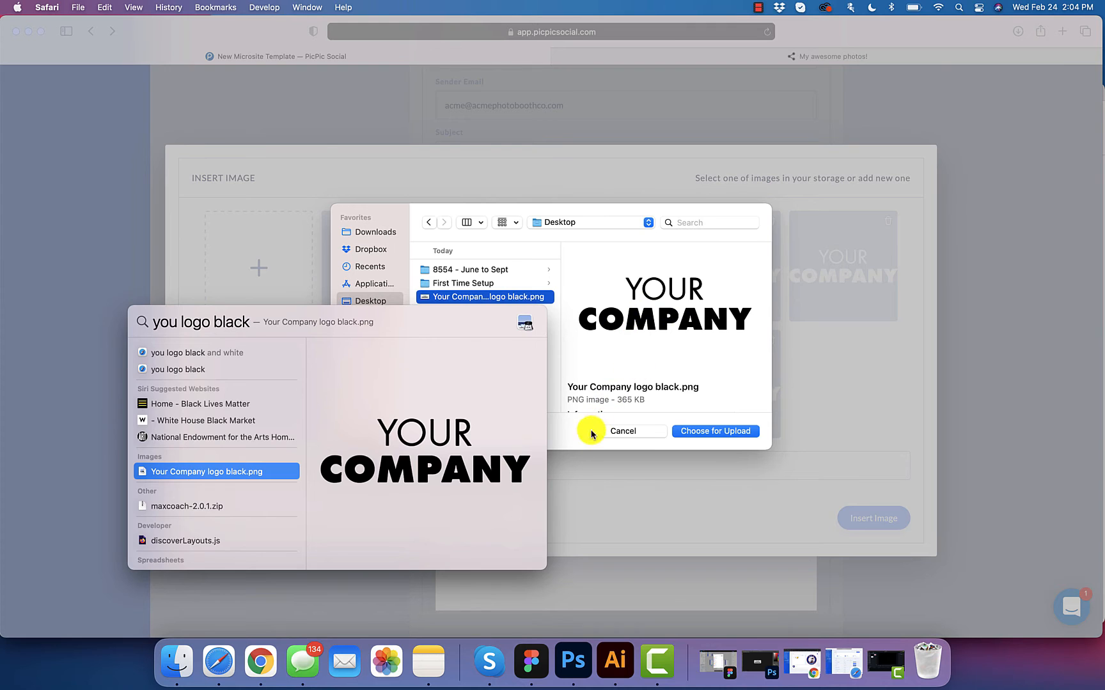
{"action": "left_click", "coordinate": [571, 434]}
{"action": "left_click", "coordinate": [724, 433]}
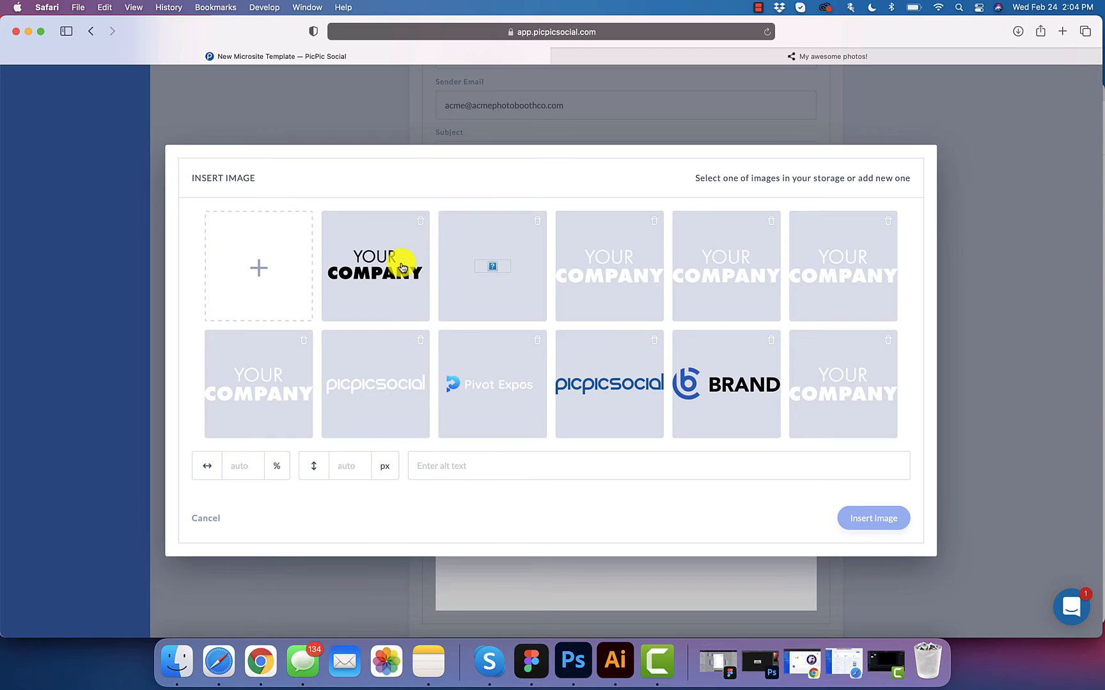
{"action": "left_click", "coordinate": [401, 267]}
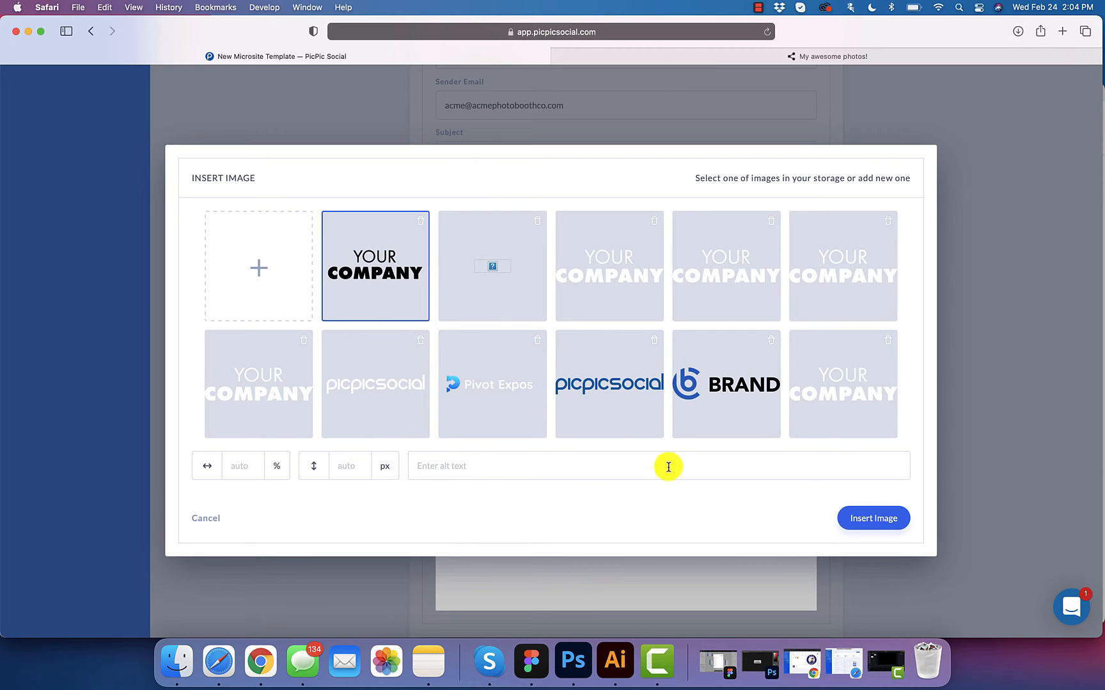
{"action": "left_click", "coordinate": [871, 523]}
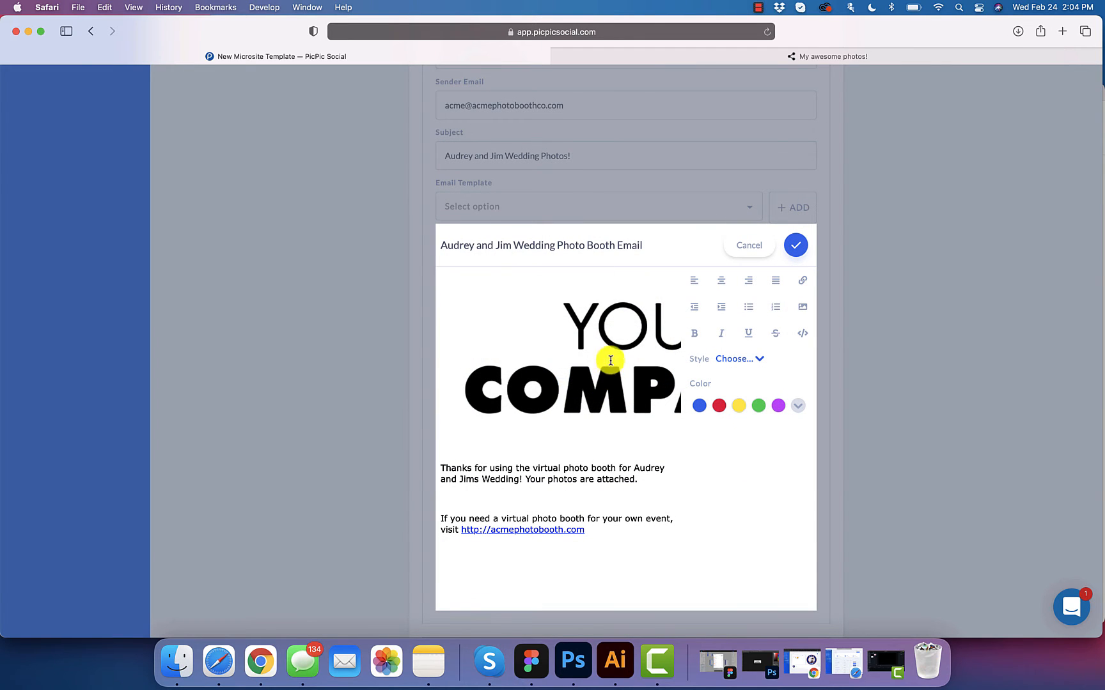
Step: Resize the inserted logo to 30% width
{"action": "scroll", "coordinate": [615, 368], "scroll_direction": "right", "scroll_amount": 5}
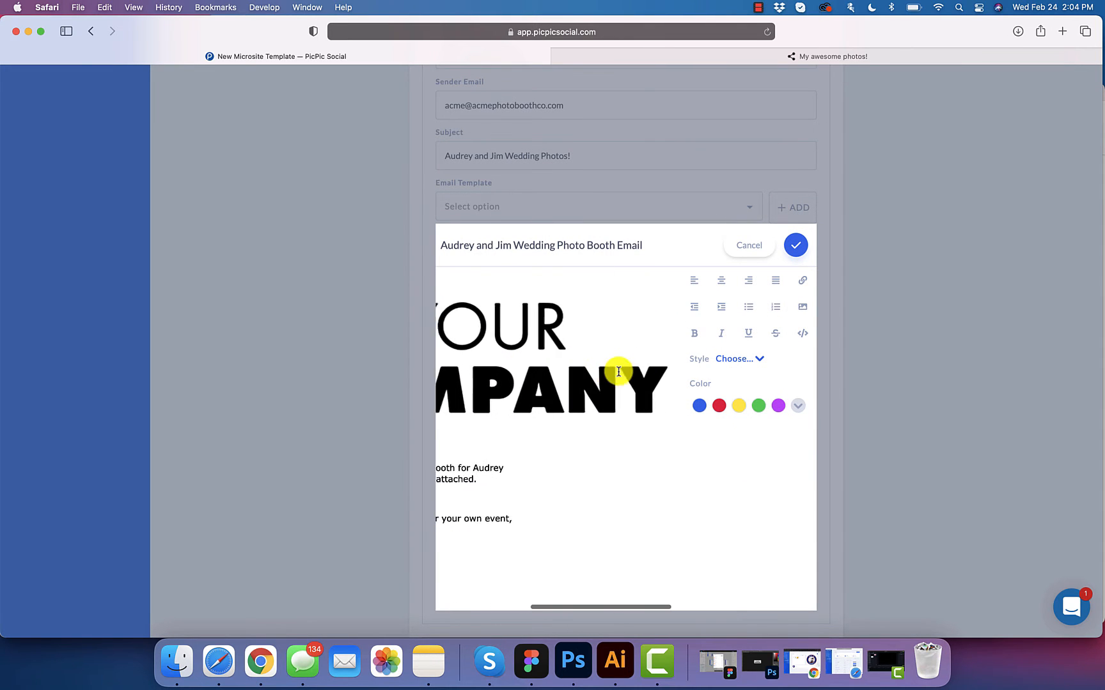
{"action": "scroll", "coordinate": [616, 370], "scroll_direction": "left", "scroll_amount": 5}
{"action": "left_click", "coordinate": [630, 340]}
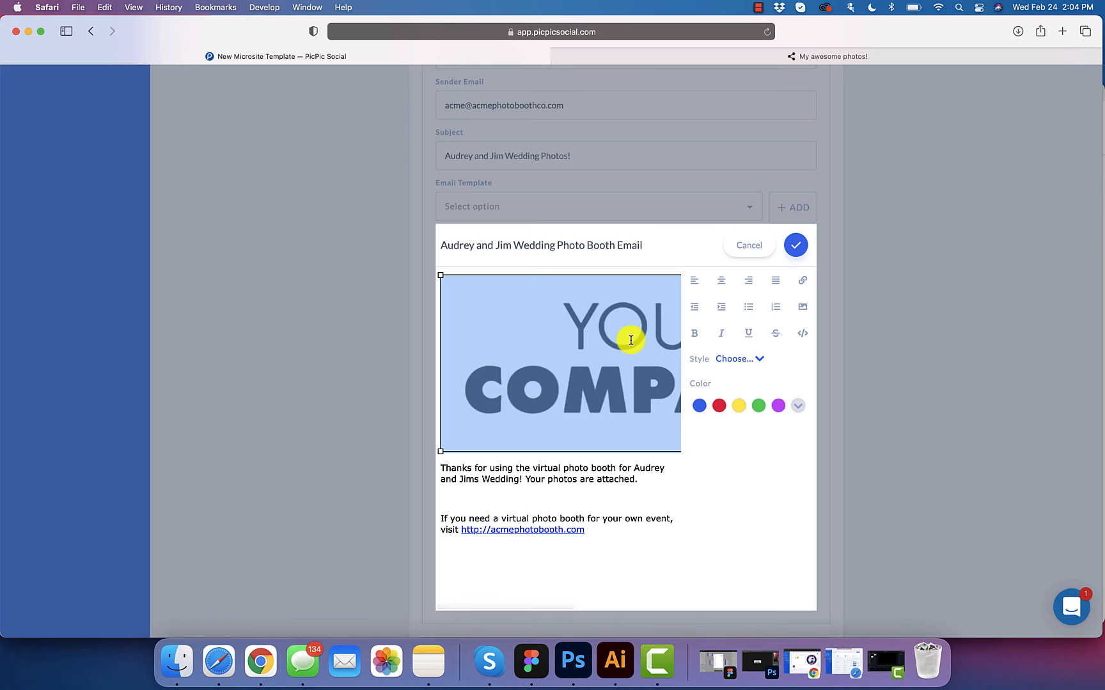
{"action": "double_click", "coordinate": [630, 340]}
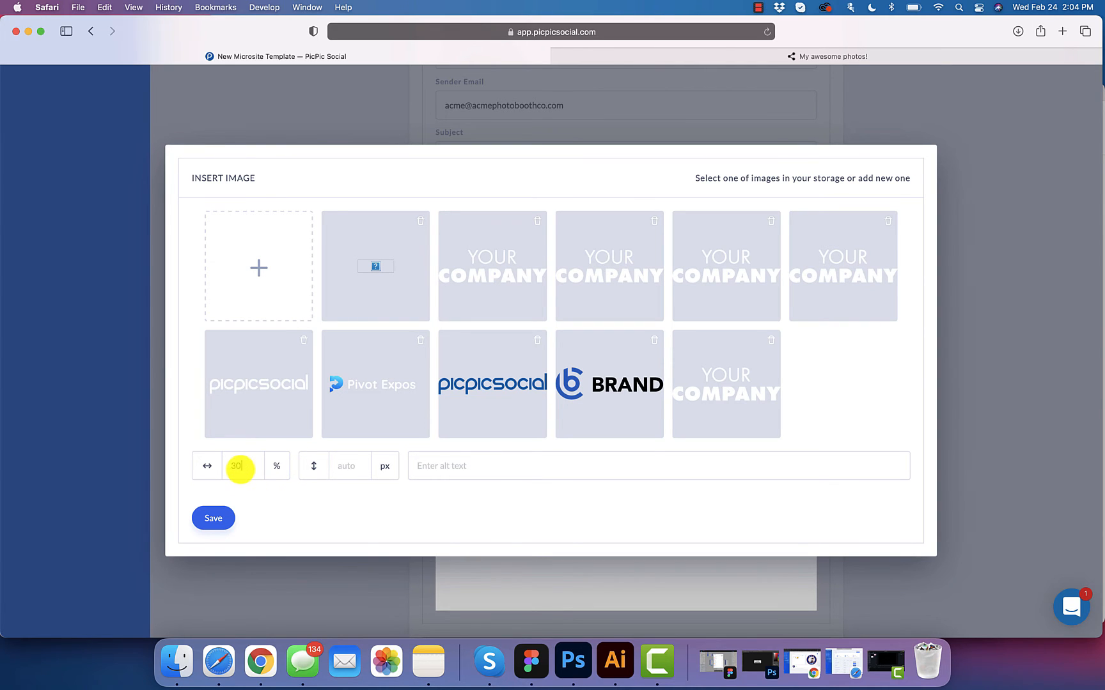
{"action": "left_click", "coordinate": [214, 518]}
Step: Centre the logo above the thank-you text and save the email template
{"action": "left_click", "coordinate": [490, 288]}
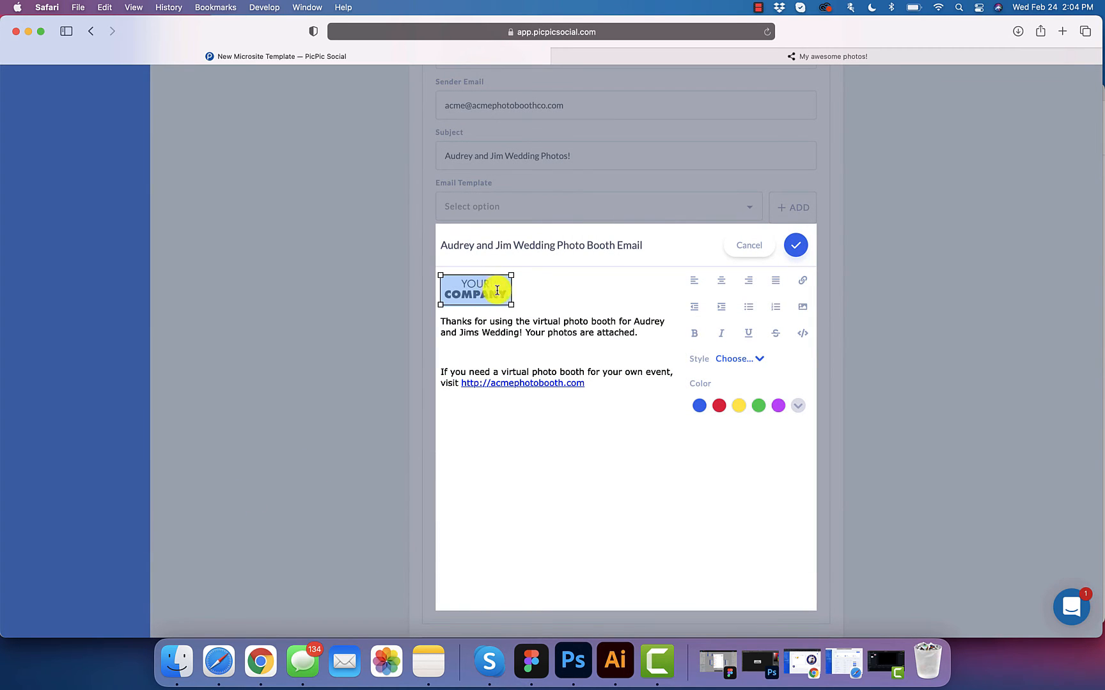
{"action": "left_click", "coordinate": [727, 285]}
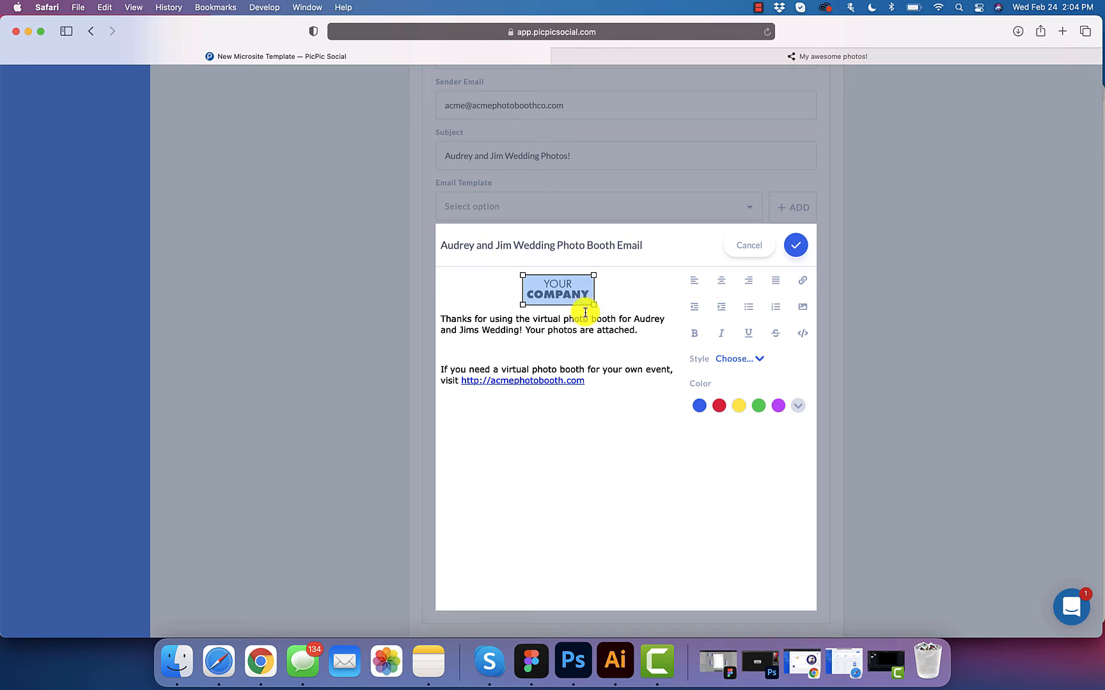
{"action": "left_click", "coordinate": [591, 316]}
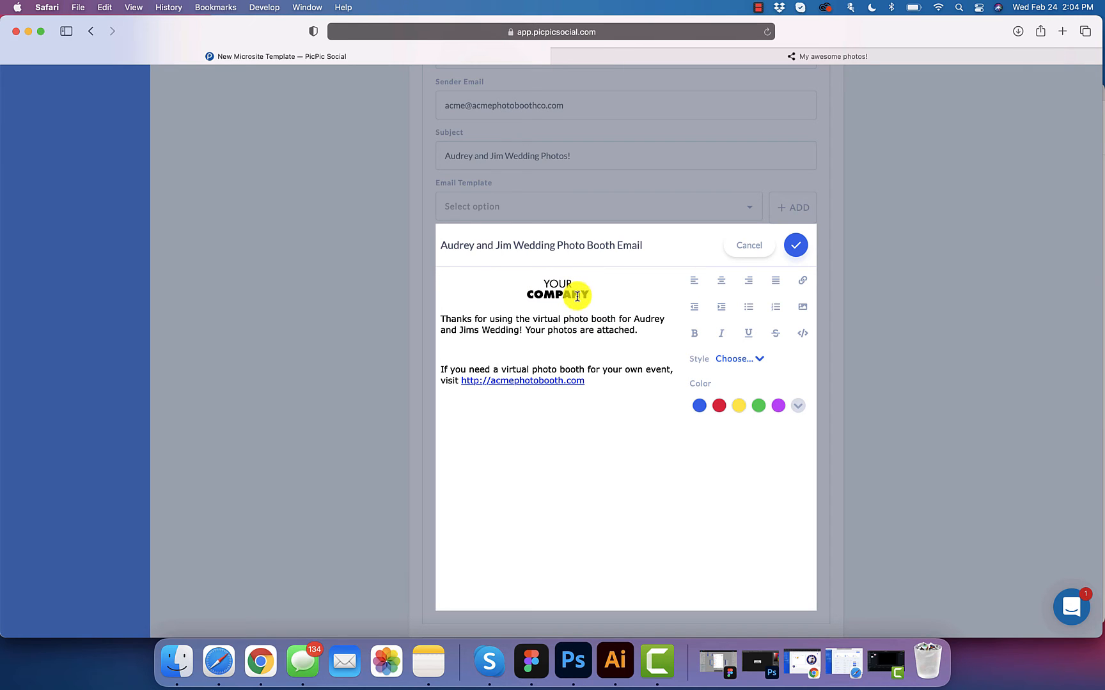
{"action": "left_click", "coordinate": [603, 385]}
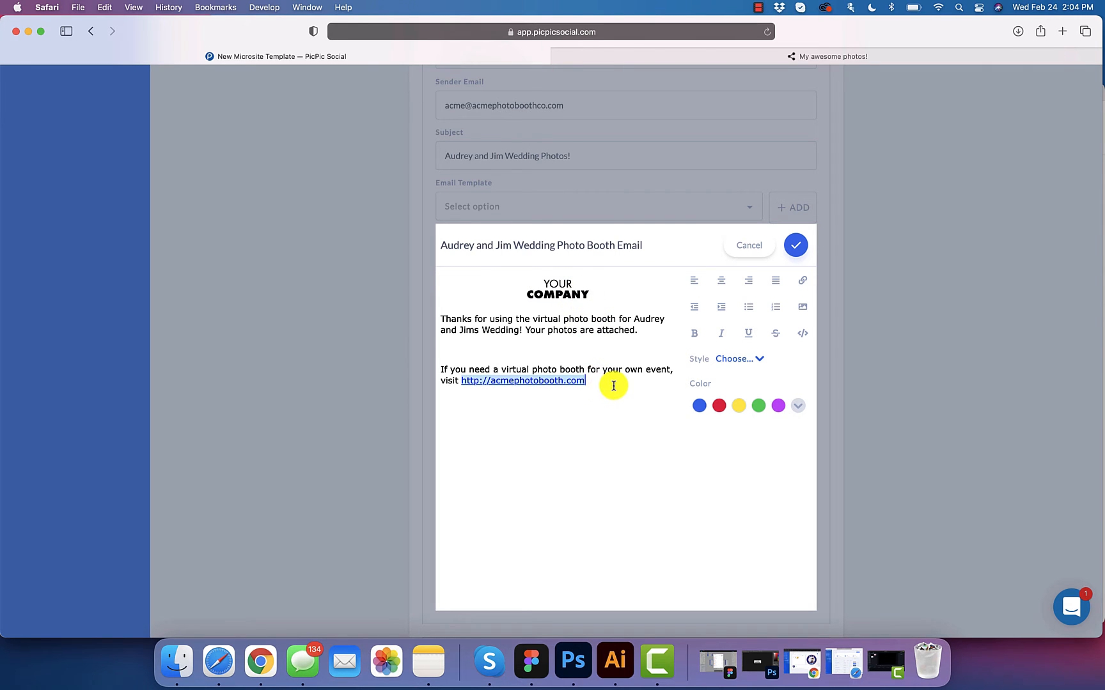
{"action": "left_click", "coordinate": [796, 247]}
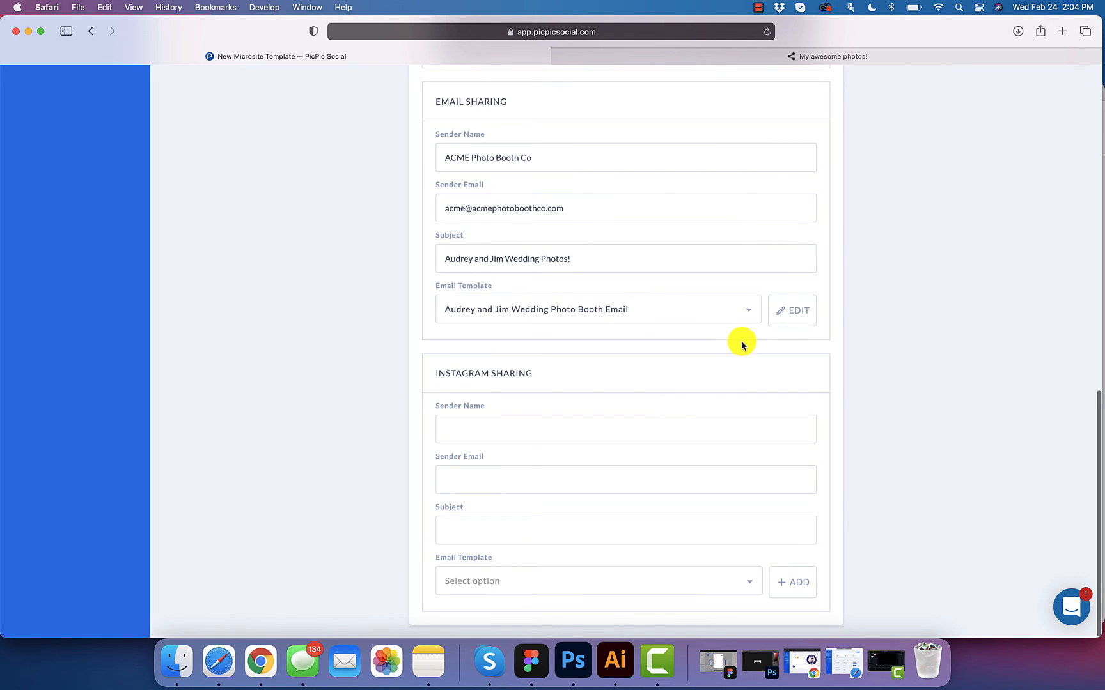
Step: Review the Sharing tab settings, then save the New Microsite Template
{"action": "scroll", "coordinate": [743, 343], "scroll_direction": "up", "scroll_amount": 2}
{"action": "scroll", "coordinate": [743, 343], "scroll_direction": "down", "scroll_amount": 3}
{"action": "scroll", "coordinate": [688, 353], "scroll_direction": "up", "scroll_amount": 15}
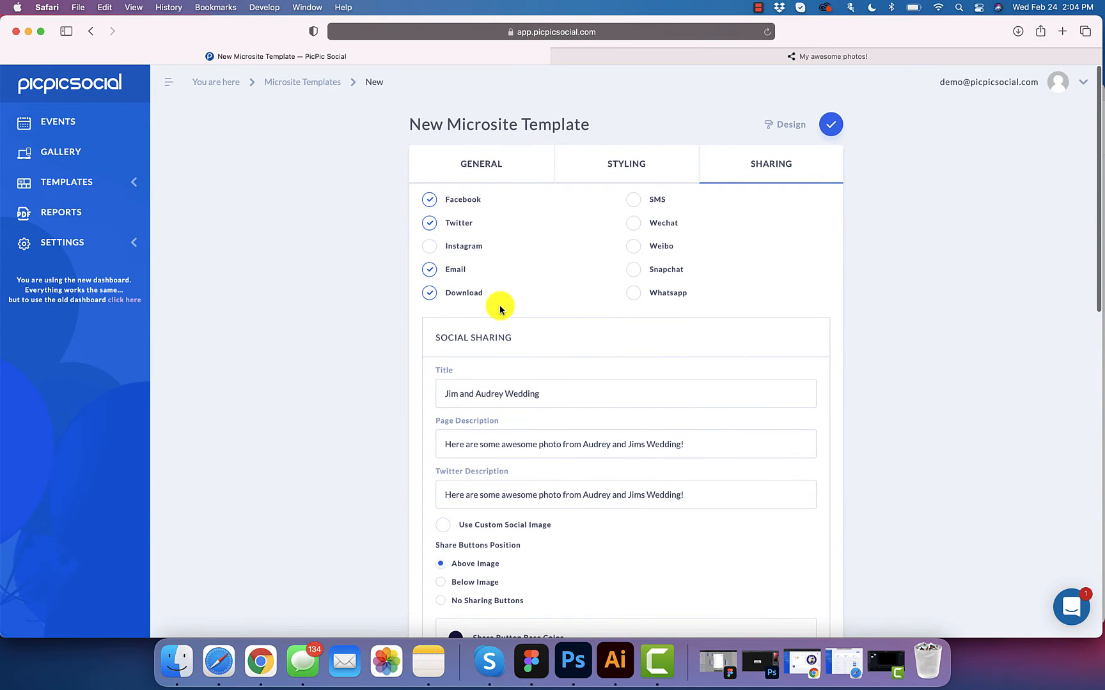
{"action": "scroll", "coordinate": [499, 309], "scroll_direction": "down", "scroll_amount": 15}
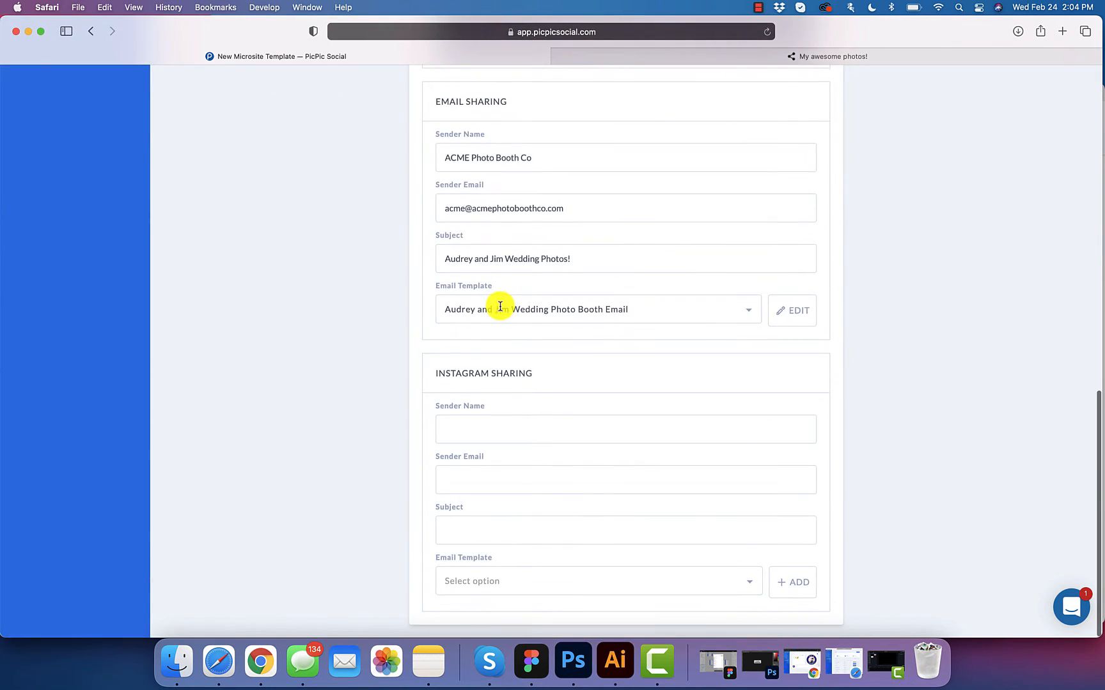
{"action": "scroll", "coordinate": [500, 307], "scroll_direction": "up", "scroll_amount": 15}
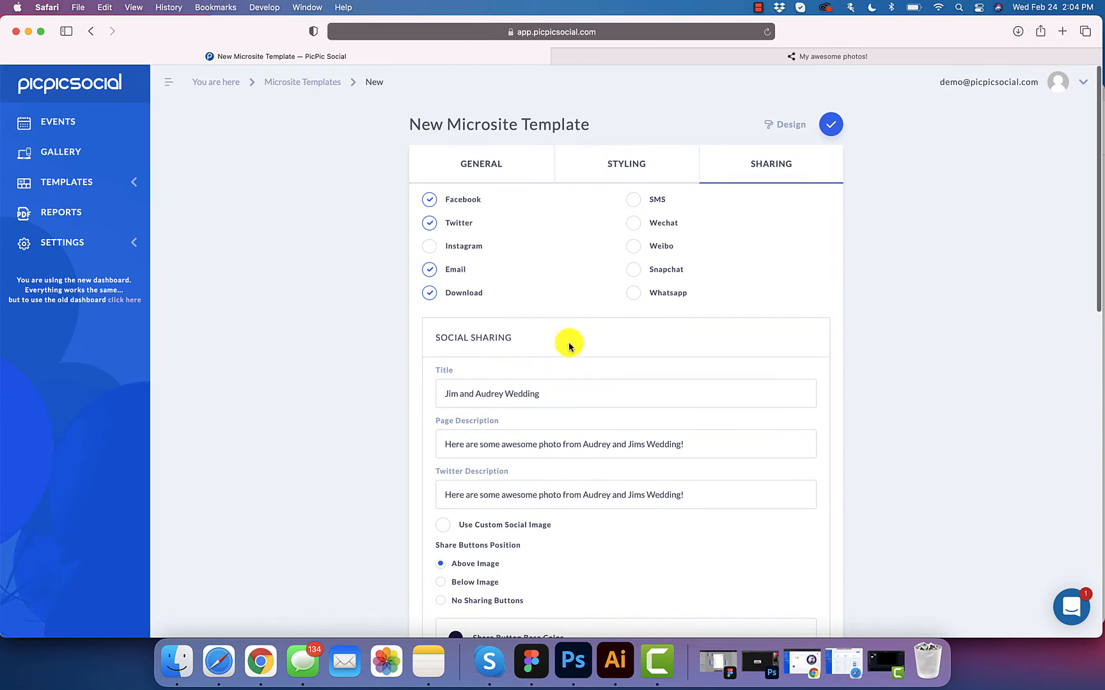
{"action": "scroll", "coordinate": [573, 352], "scroll_direction": "down", "scroll_amount": 2}
{"action": "scroll", "coordinate": [574, 352], "scroll_direction": "up", "scroll_amount": 2}
{"action": "left_click", "coordinate": [830, 127]}
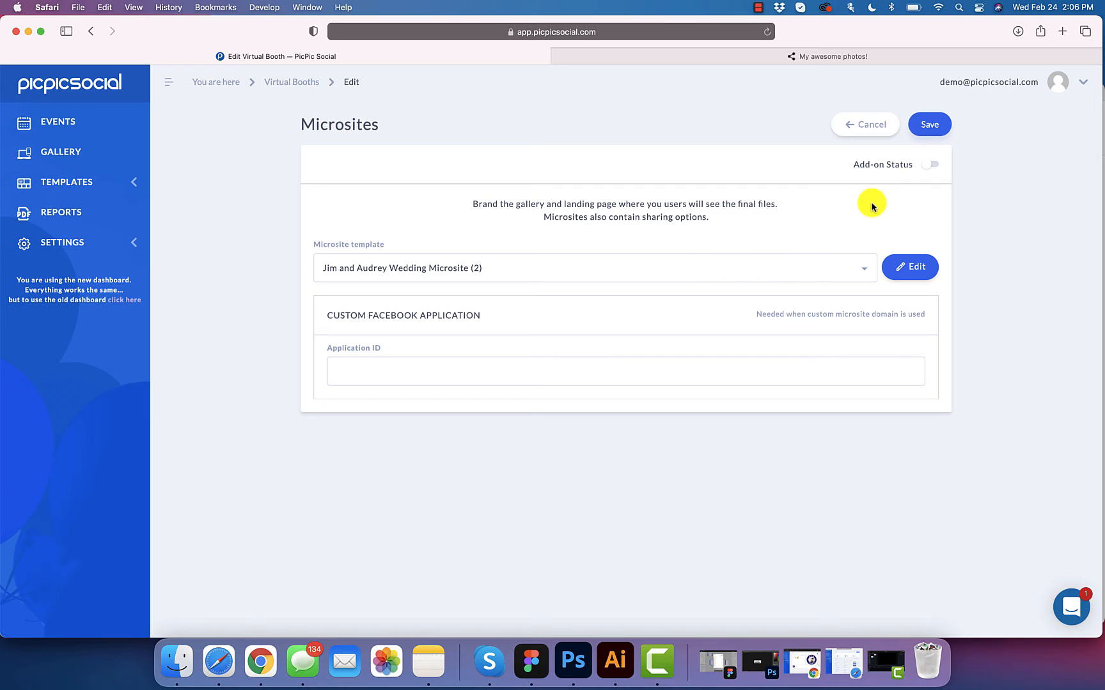
Step: Turn the Microsites add-on status on and save it
{"action": "left_click", "coordinate": [928, 165]}
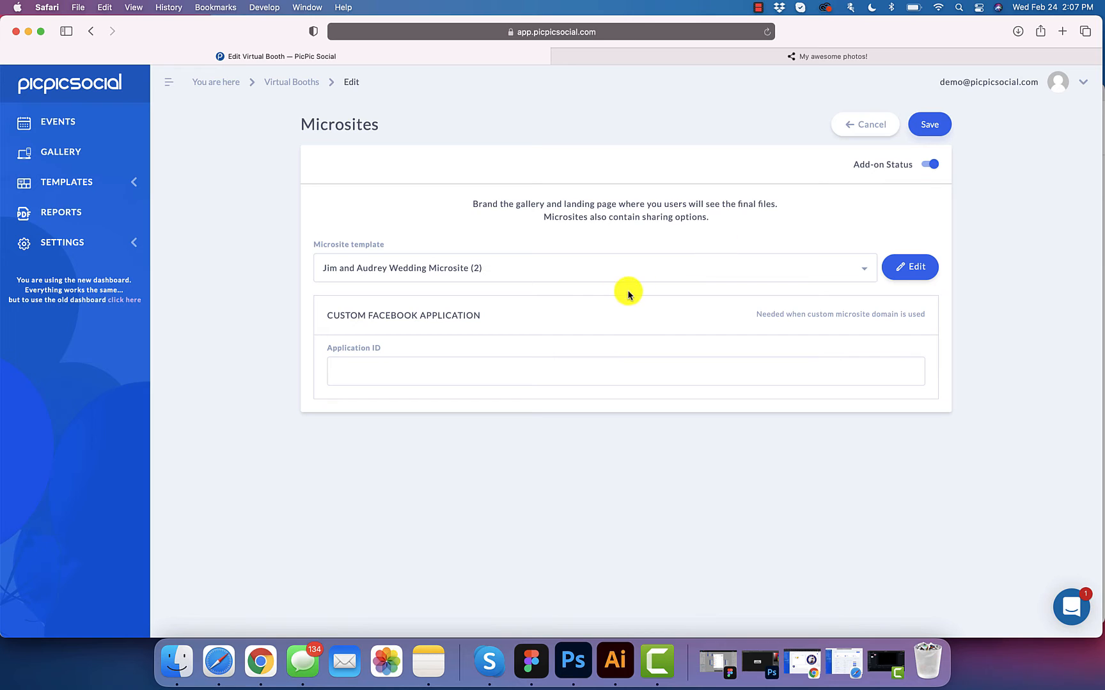
{"action": "left_click", "coordinate": [930, 128]}
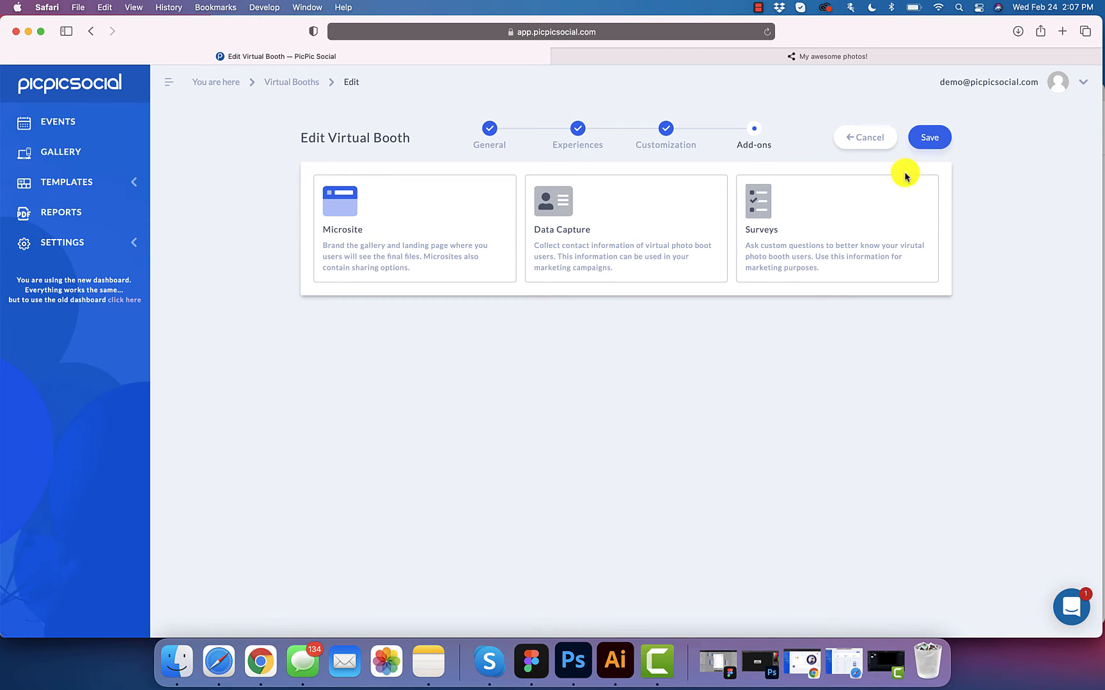
Step: Save the virtual booth, then reload the 'My awesome photos!' share page
{"action": "left_click", "coordinate": [936, 142]}
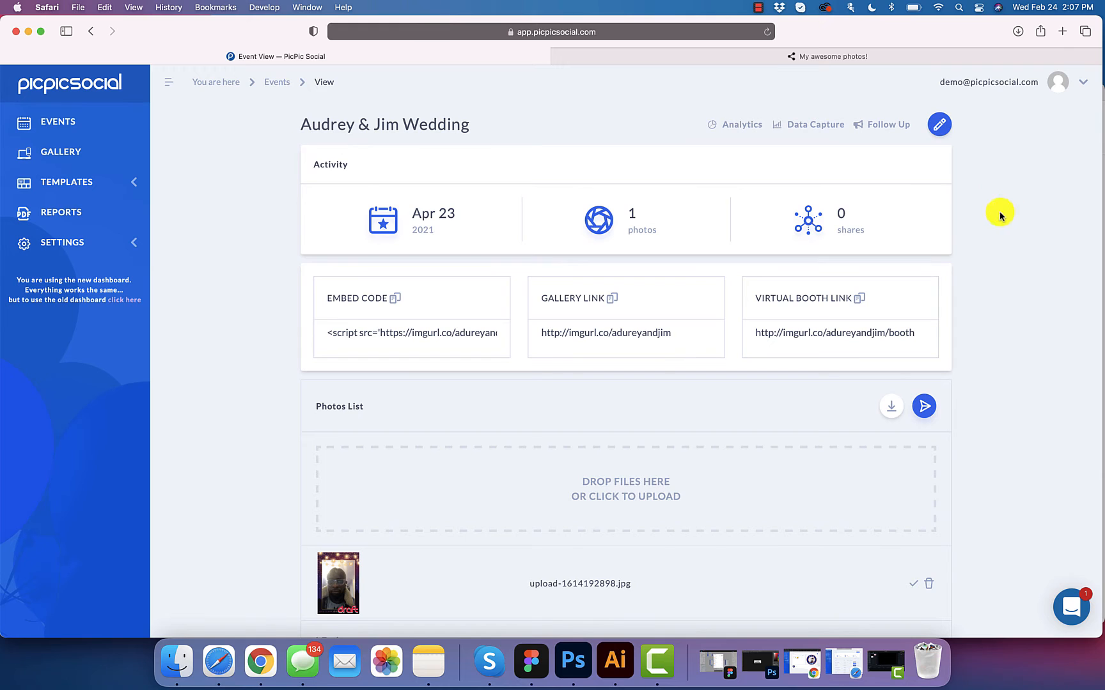
{"action": "left_click", "coordinate": [690, 55]}
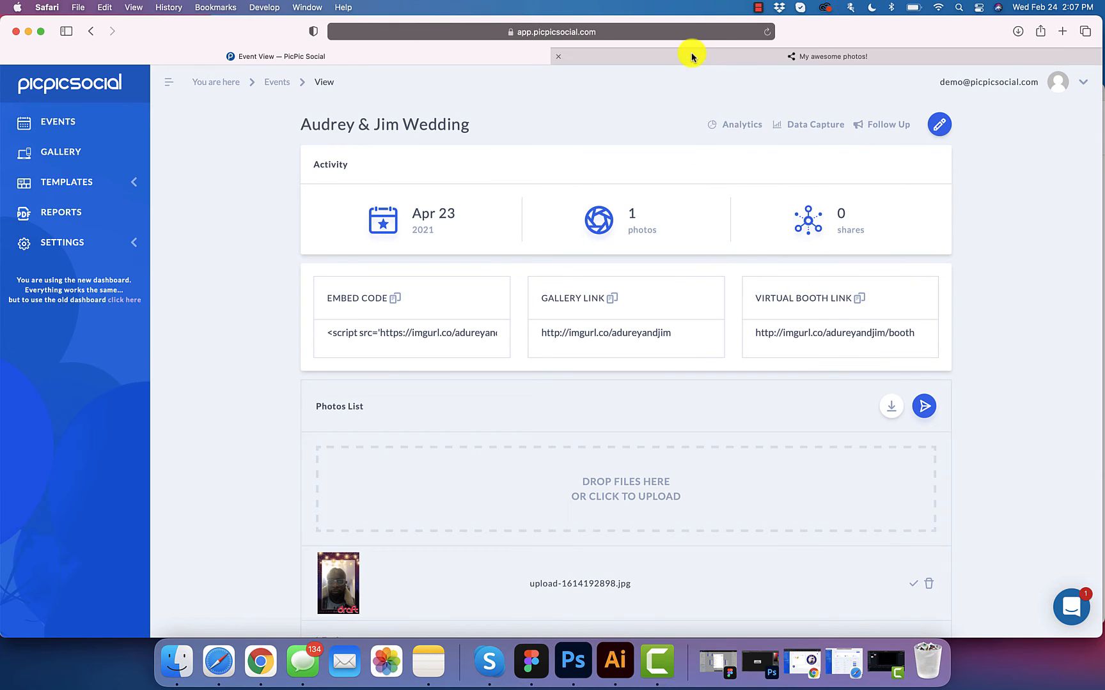
{"action": "left_click", "coordinate": [768, 33]}
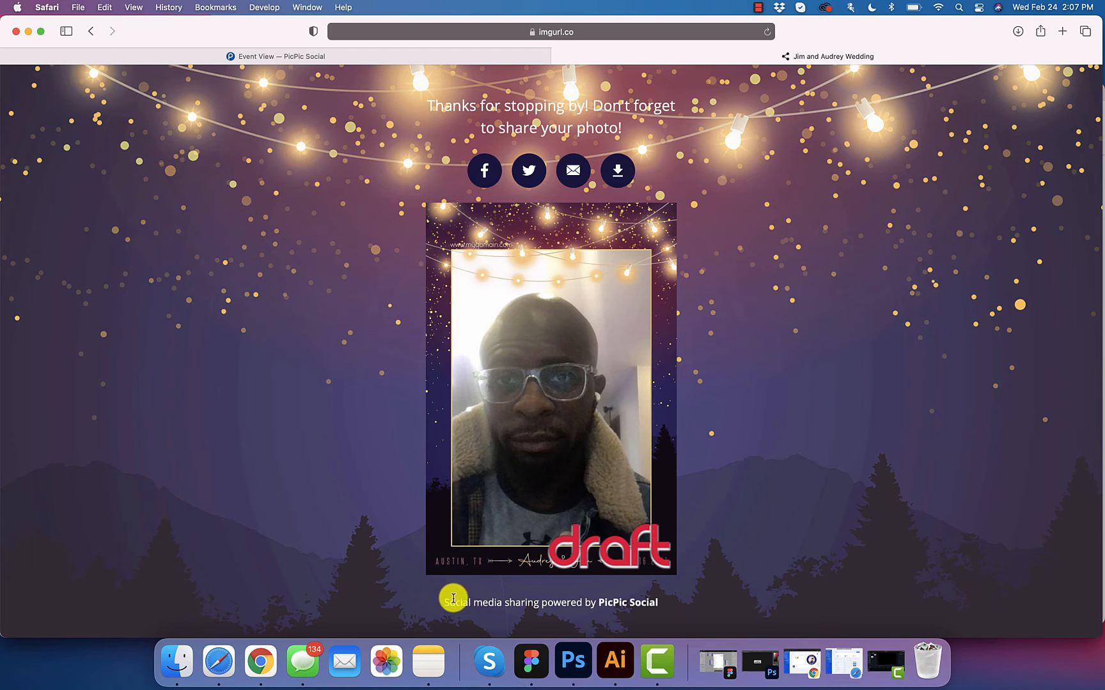
Step: Inspect the page's powered-by footer, then return to the Event View tab
{"action": "left_click_drag", "start_coordinate": [447, 597], "coordinate": [671, 599]}
{"action": "left_click", "coordinate": [670, 603]}
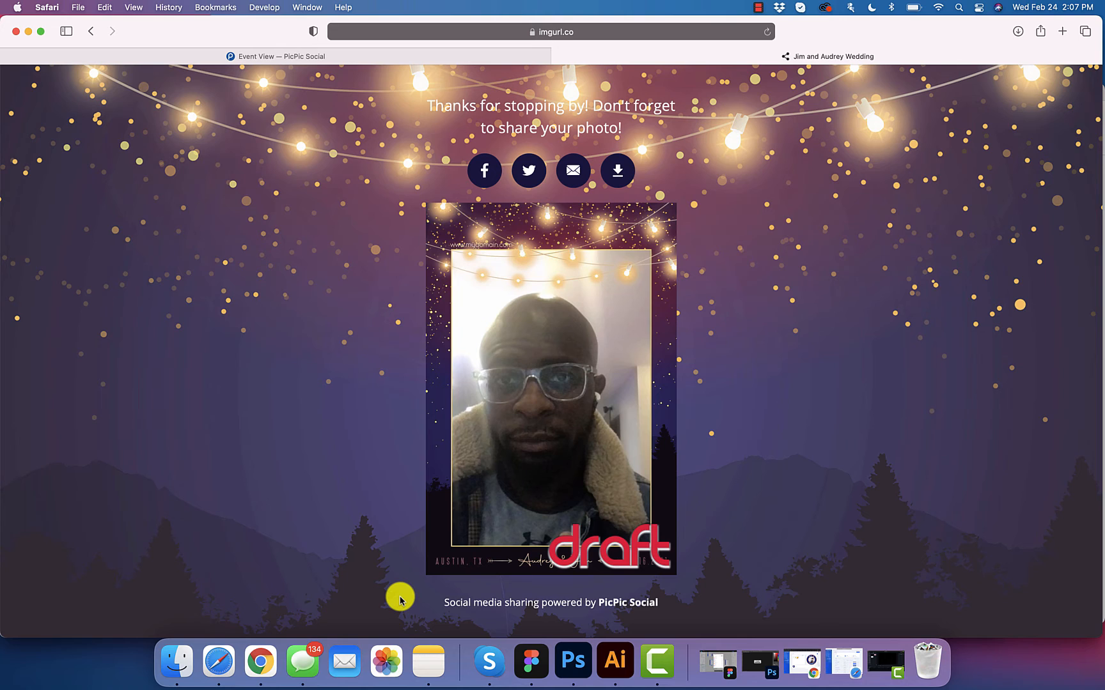
{"action": "left_click", "coordinate": [413, 55]}
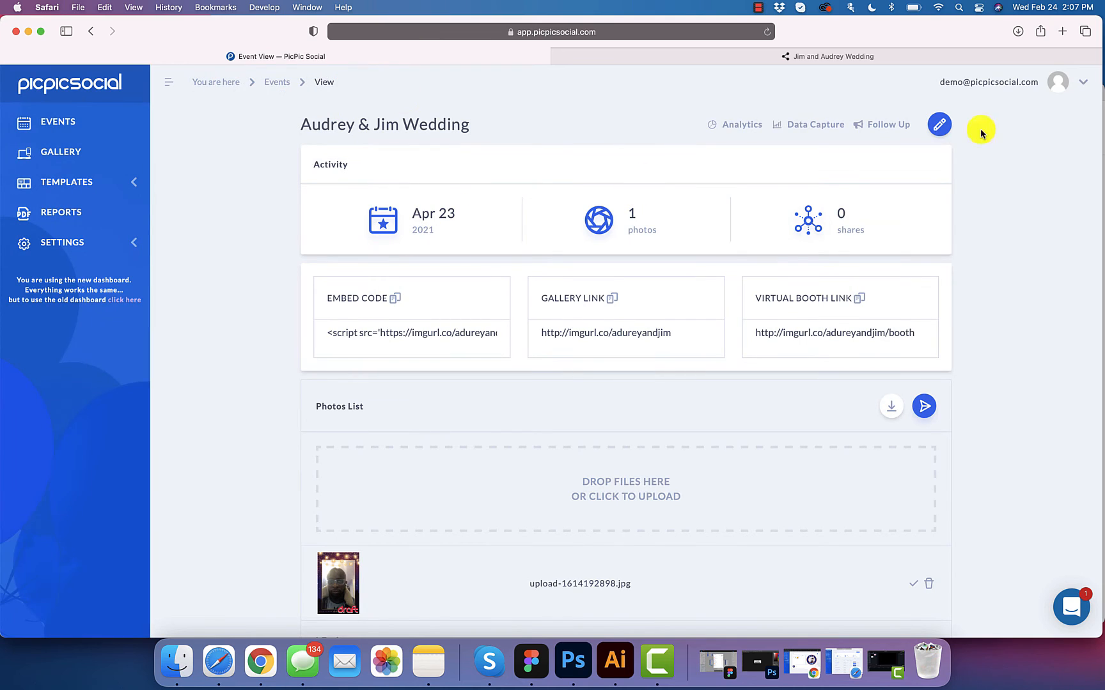
Step: From the booth's Add-ons step, open Jim and Audrey Wedding Microsite (2) in the Design editor
{"action": "left_click", "coordinate": [940, 128]}
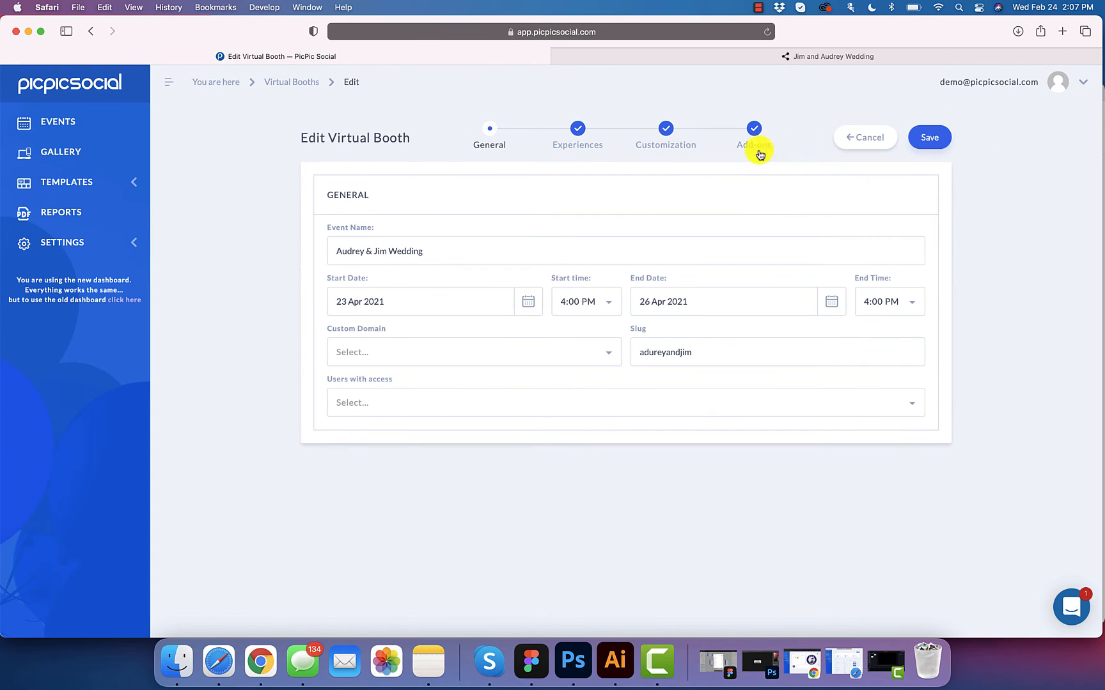
{"action": "left_click", "coordinate": [755, 130]}
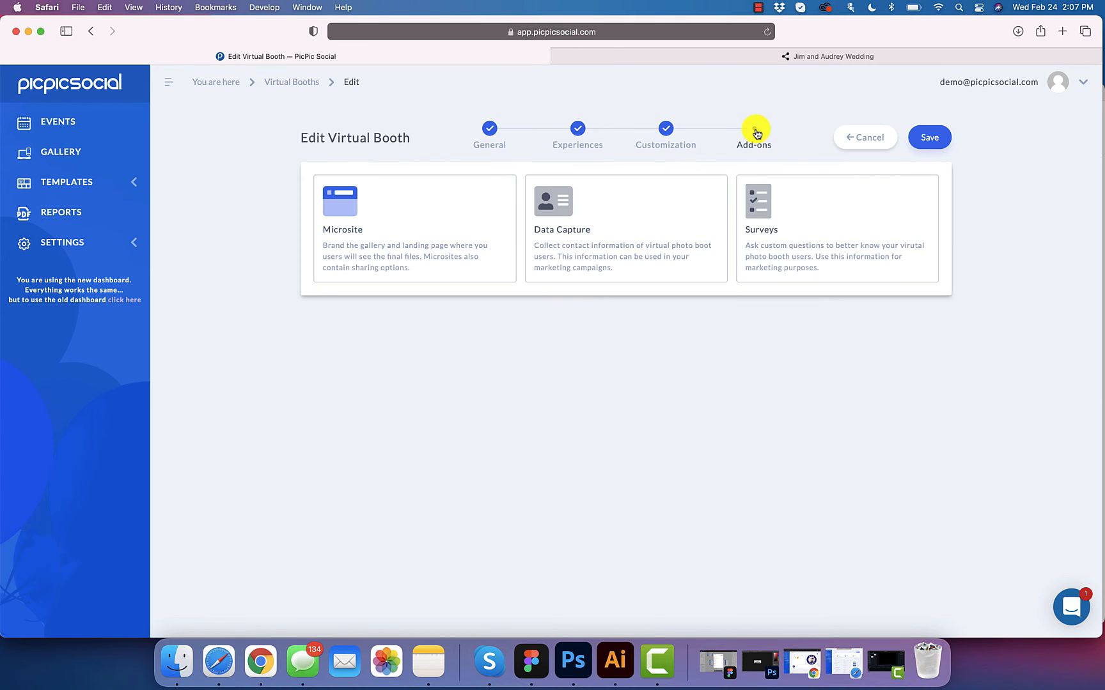
{"action": "left_click", "coordinate": [369, 220]}
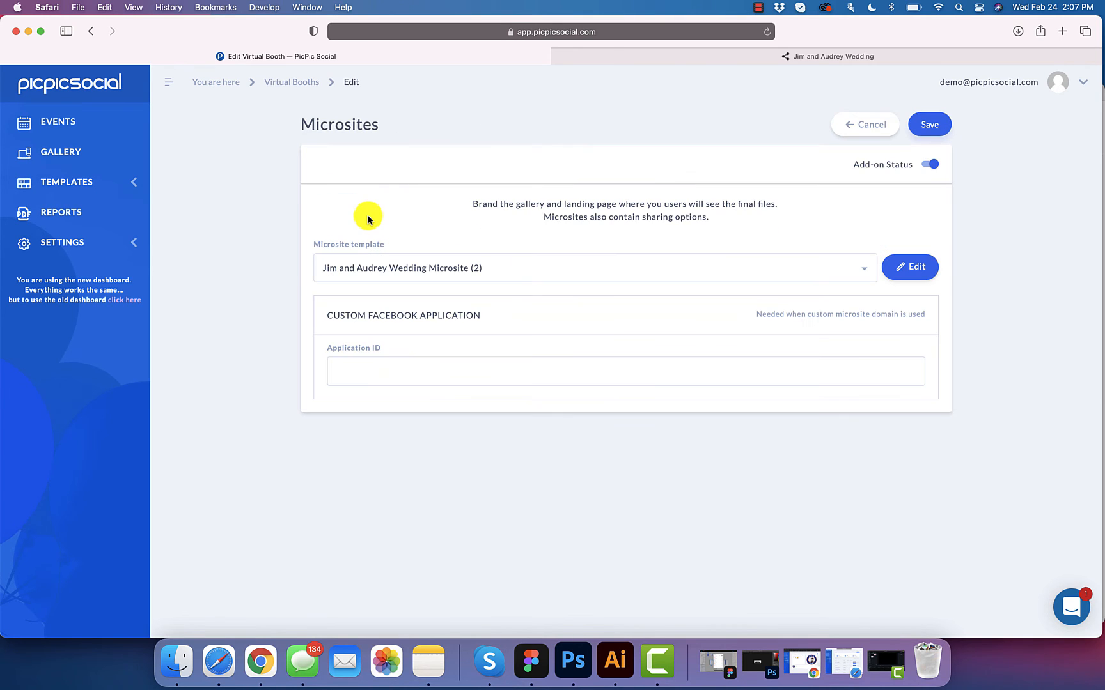
{"action": "left_click", "coordinate": [913, 267]}
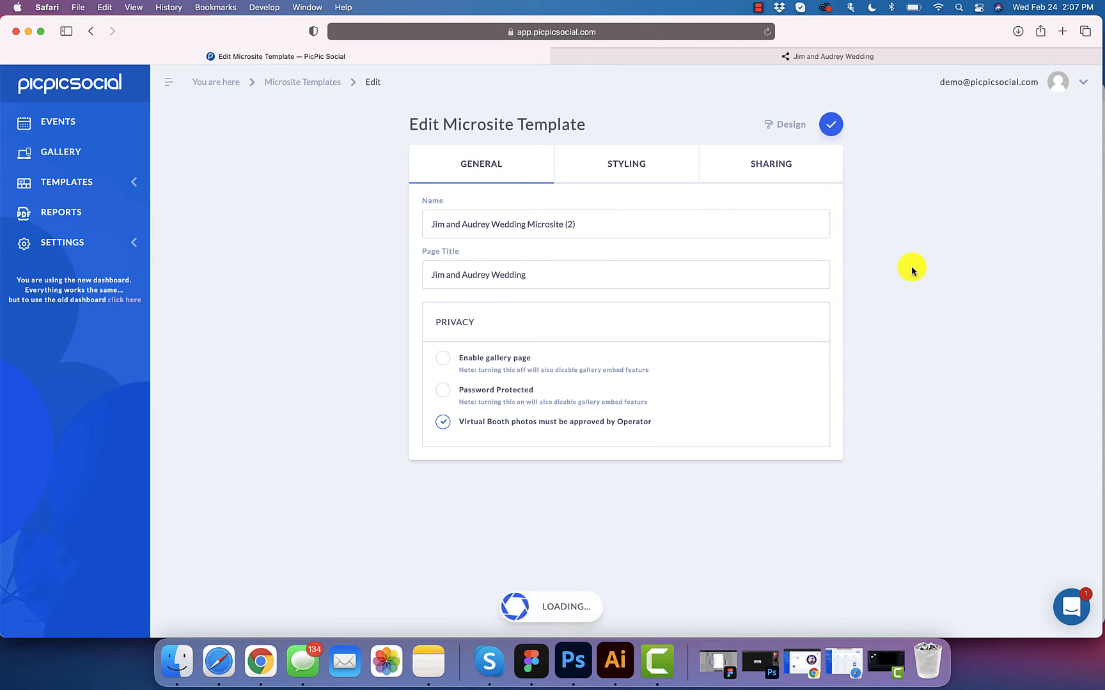
{"action": "left_click", "coordinate": [790, 125]}
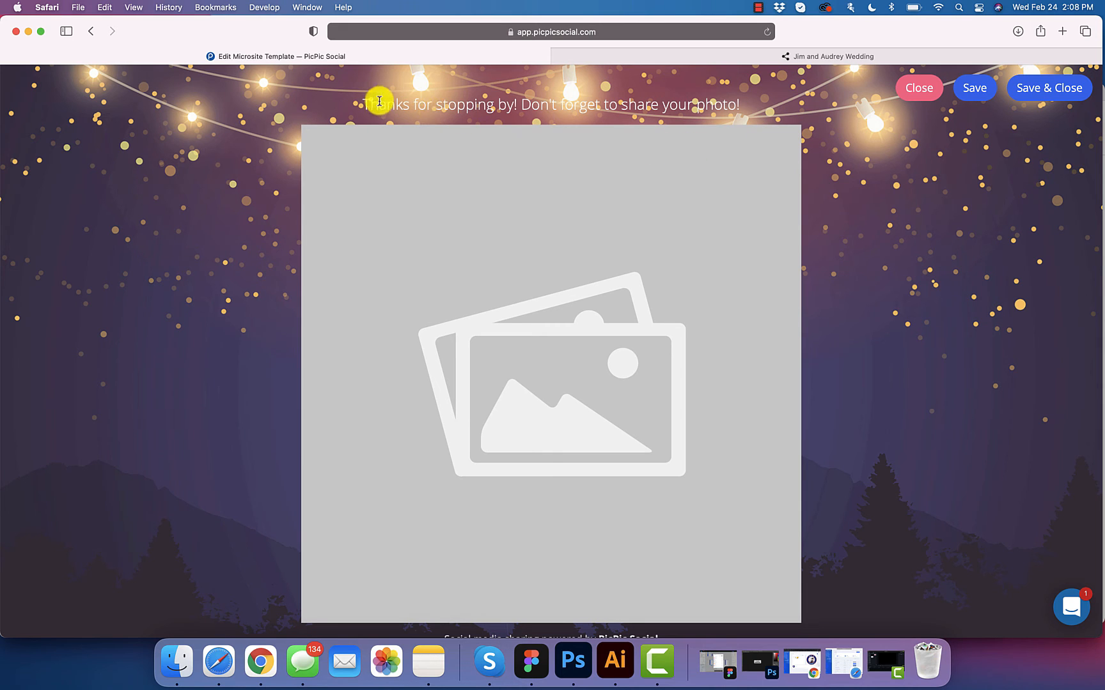
Step: Replace 'PicPic Social' in the footer credit with ACME PHOTO BOOTH CO
{"action": "left_click_drag", "start_coordinate": [363, 102], "coordinate": [734, 106]}
{"action": "scroll", "coordinate": [663, 313], "scroll_direction": "down", "scroll_amount": 1}
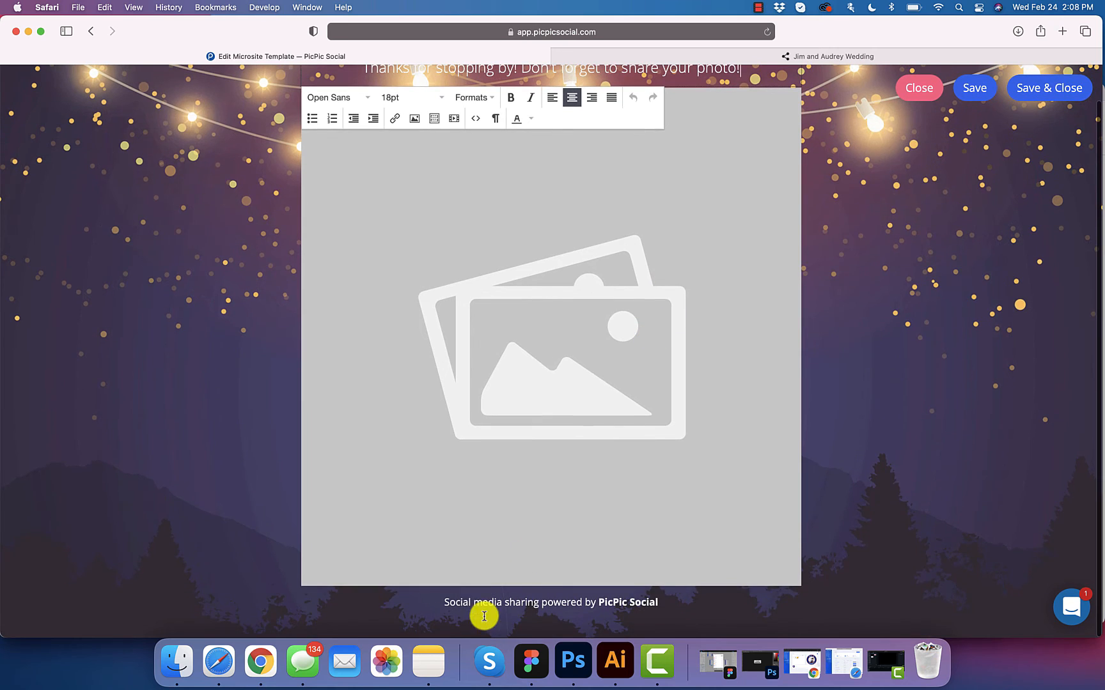
{"action": "left_click", "coordinate": [467, 606]}
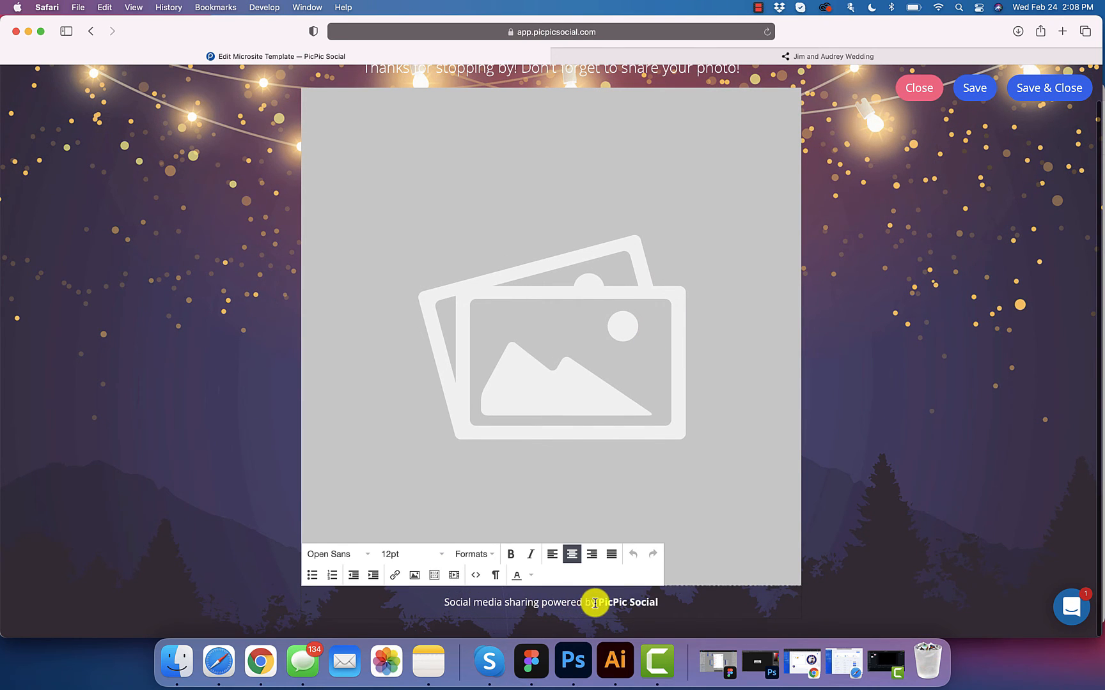
{"action": "left_click_drag", "start_coordinate": [597, 602], "coordinate": [661, 602]}
{"action": "key", "text": "BackSpace"}
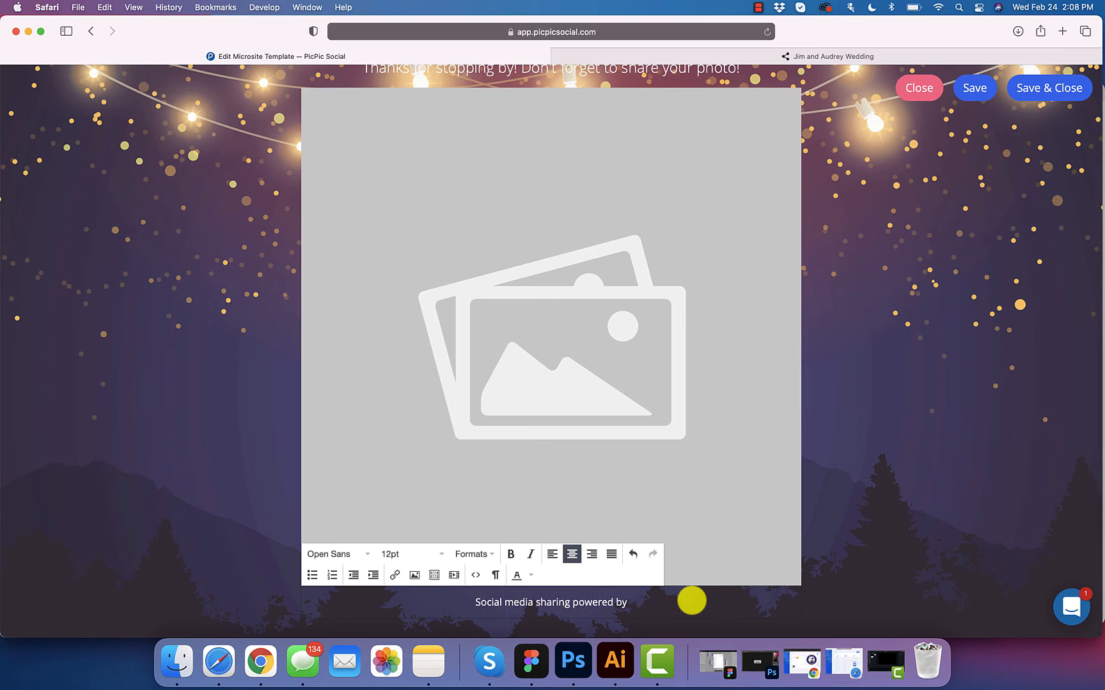
{"action": "type", "text": "ME"}
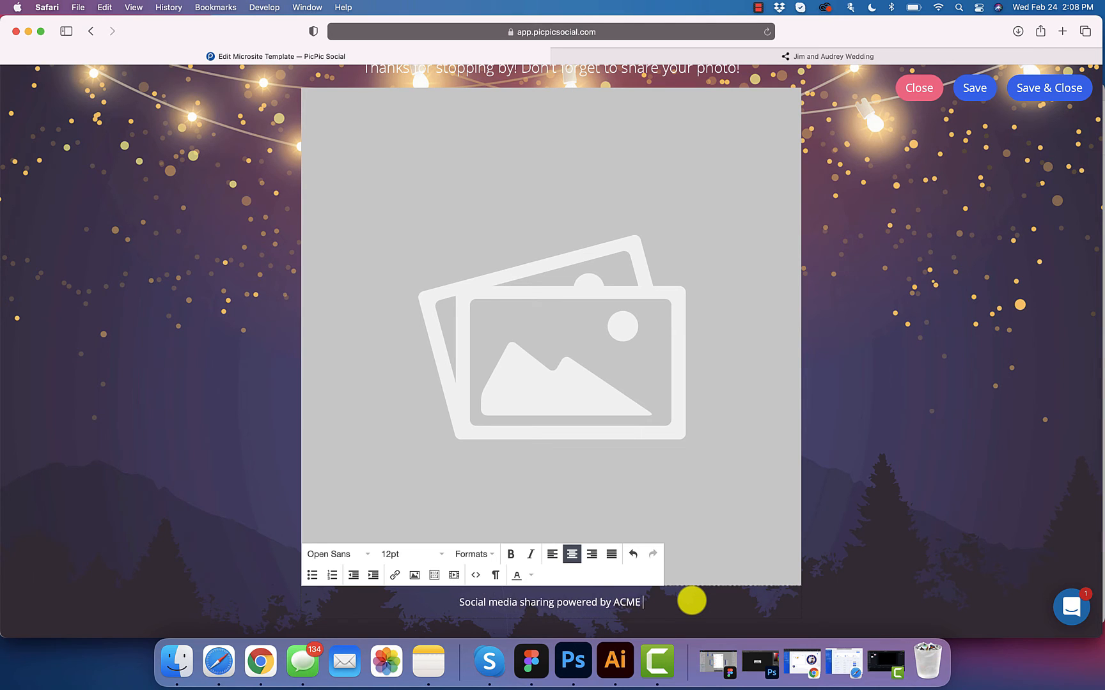
{"action": "type", "text": " PHOTO BOOTH CO"}
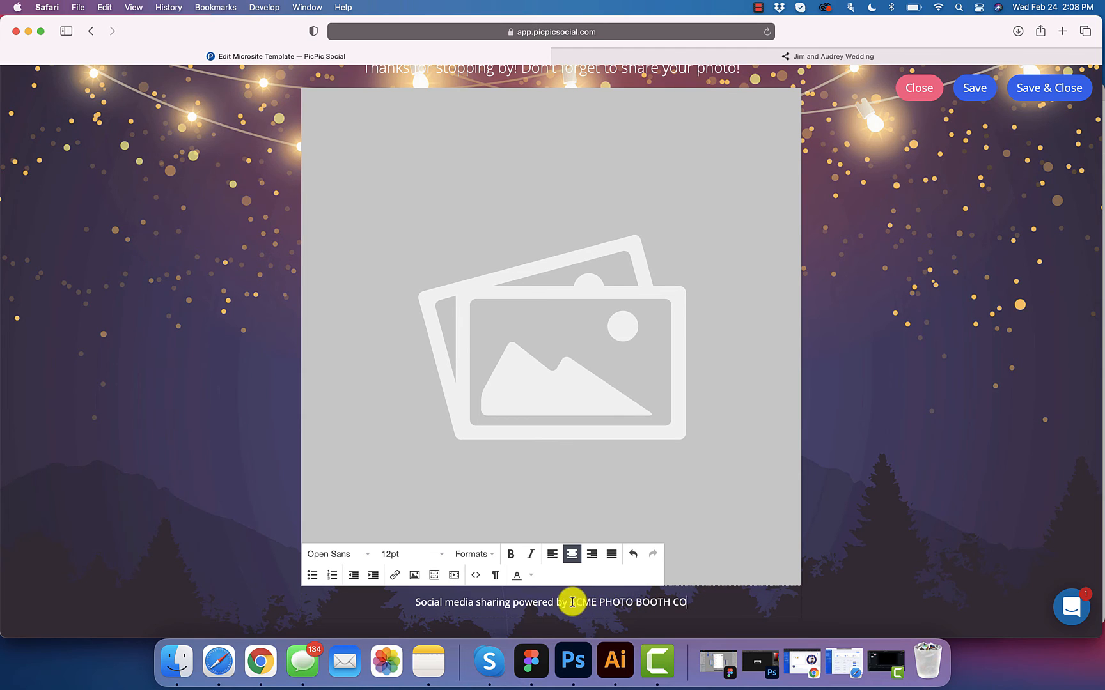
{"action": "left_click_drag", "start_coordinate": [570, 603], "coordinate": [679, 597]}
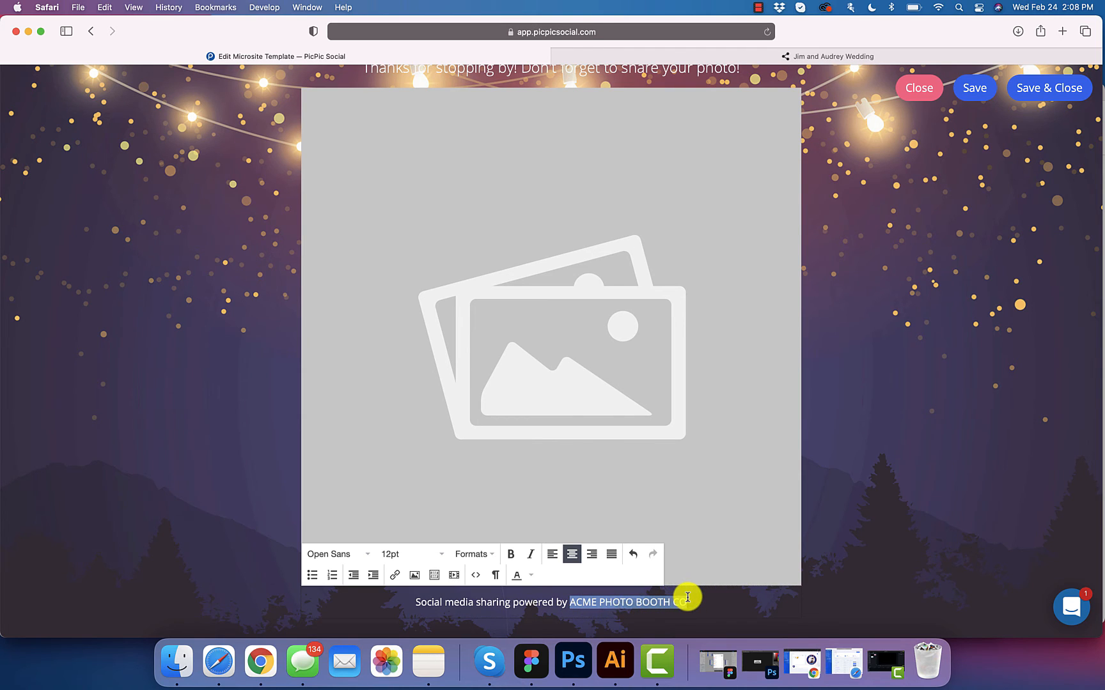
{"action": "left_click", "coordinate": [395, 576]}
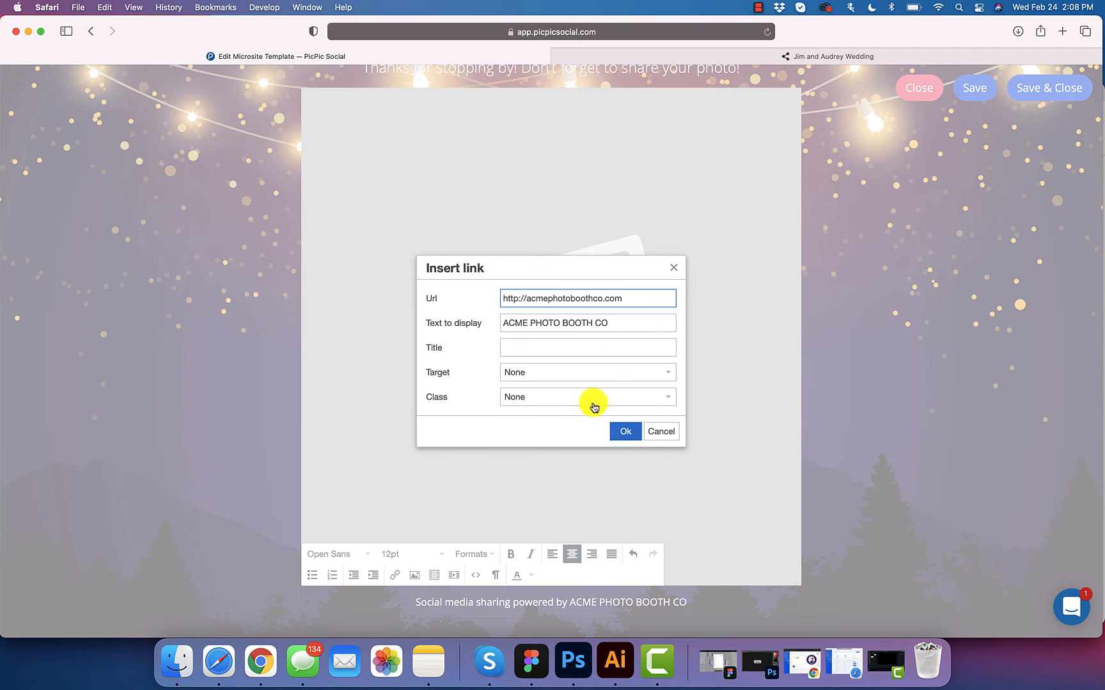
{"action": "left_click", "coordinate": [624, 431]}
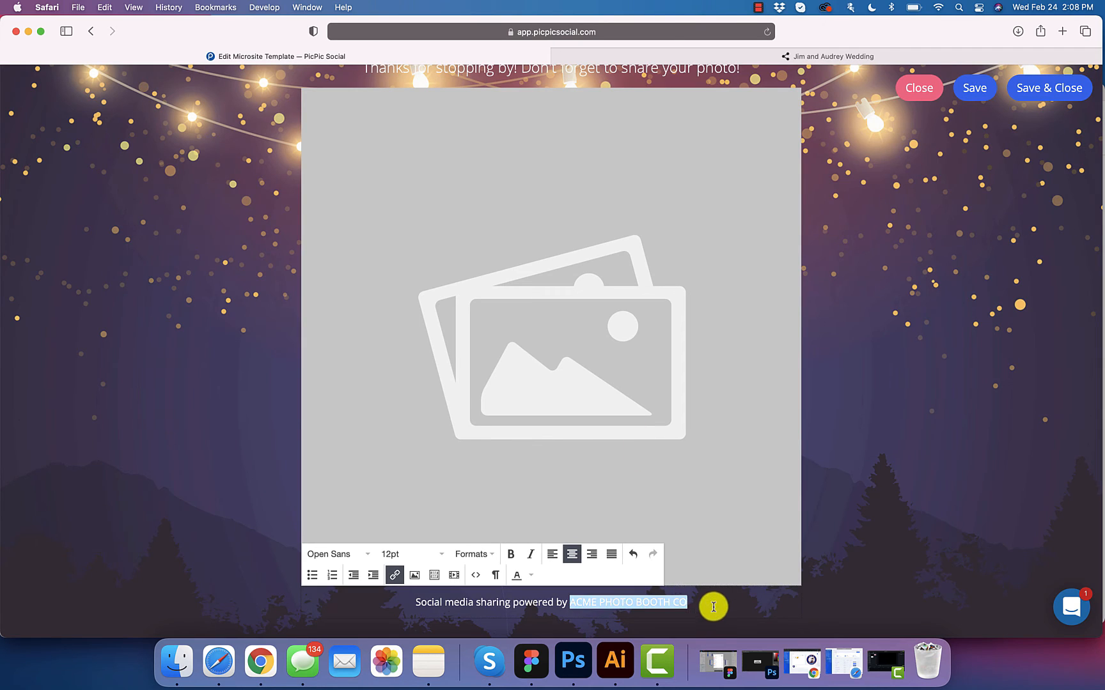
{"action": "left_click", "coordinate": [558, 602]}
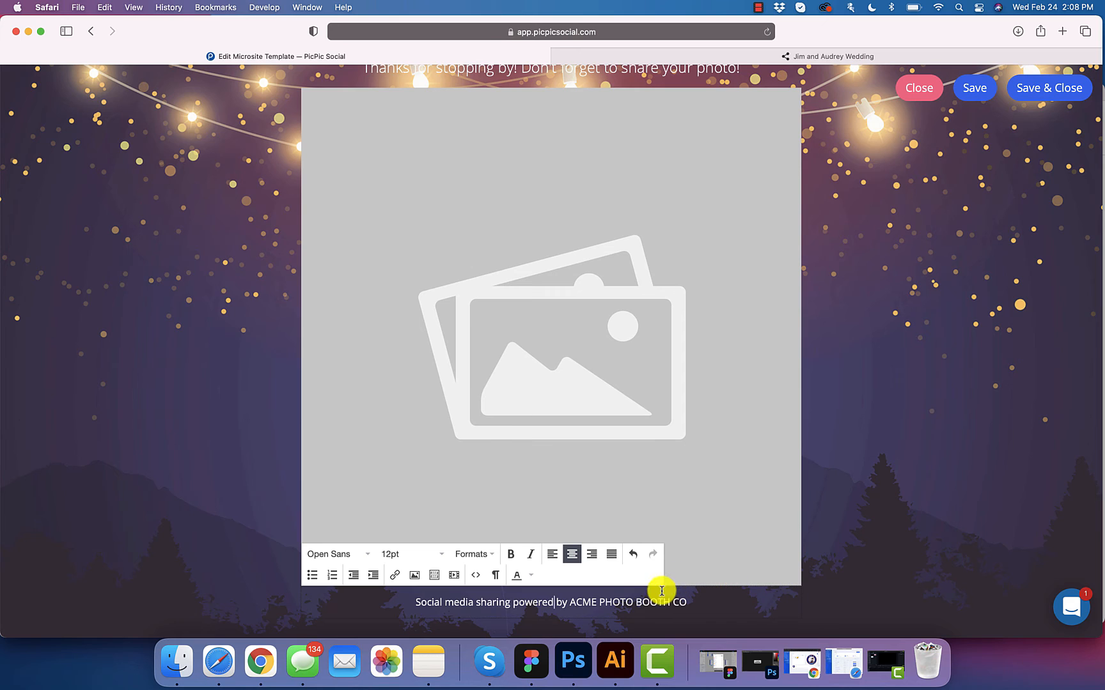
{"action": "scroll", "coordinate": [671, 543], "scroll_direction": "up", "scroll_amount": 2}
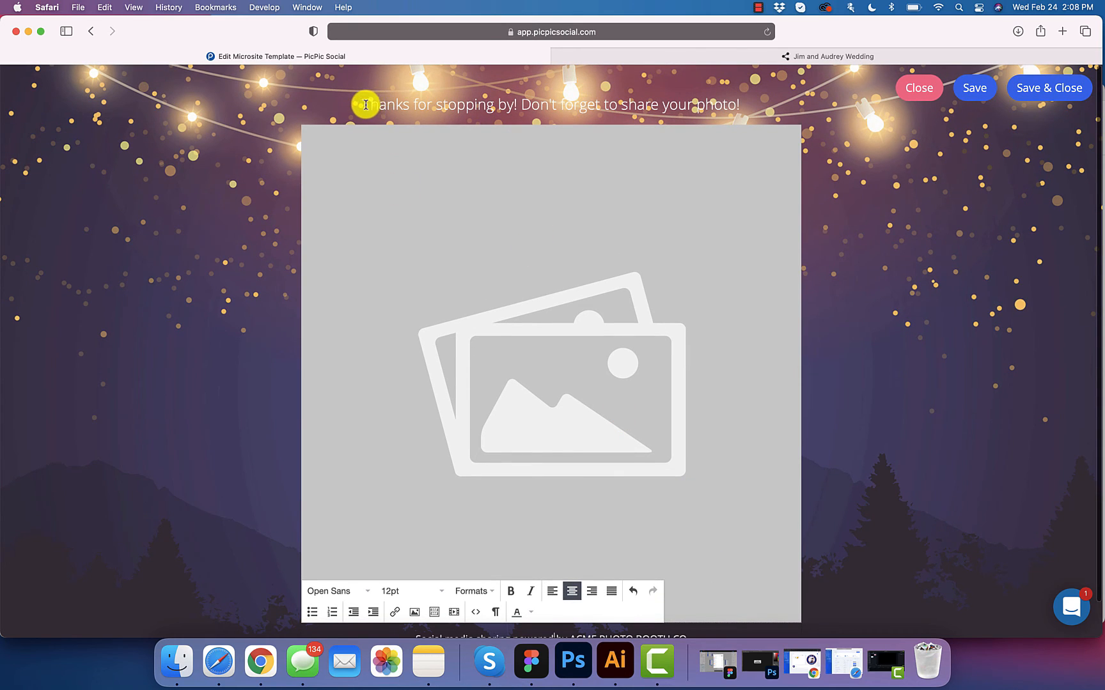
Step: Change the heading to 'Thank you for using the virtual booth for Audrey & Jim!' with a blank line above
{"action": "left_click", "coordinate": [415, 106]}
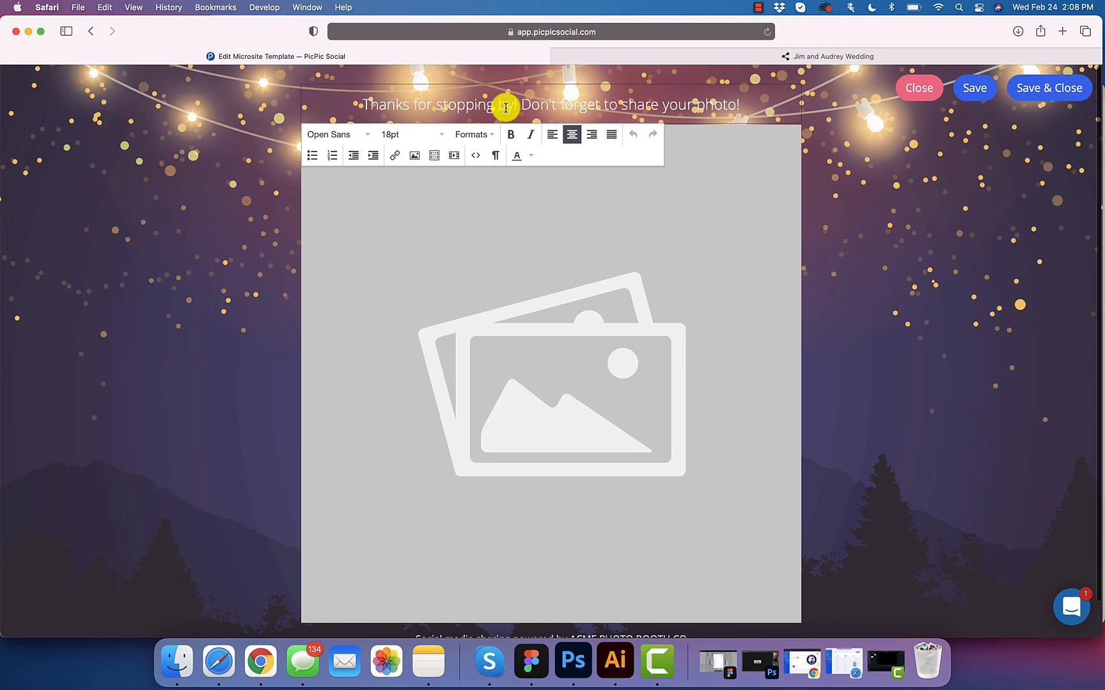
{"action": "left_click_drag", "start_coordinate": [740, 103], "coordinate": [357, 101]}
{"action": "type", "text": "Thank you f"}
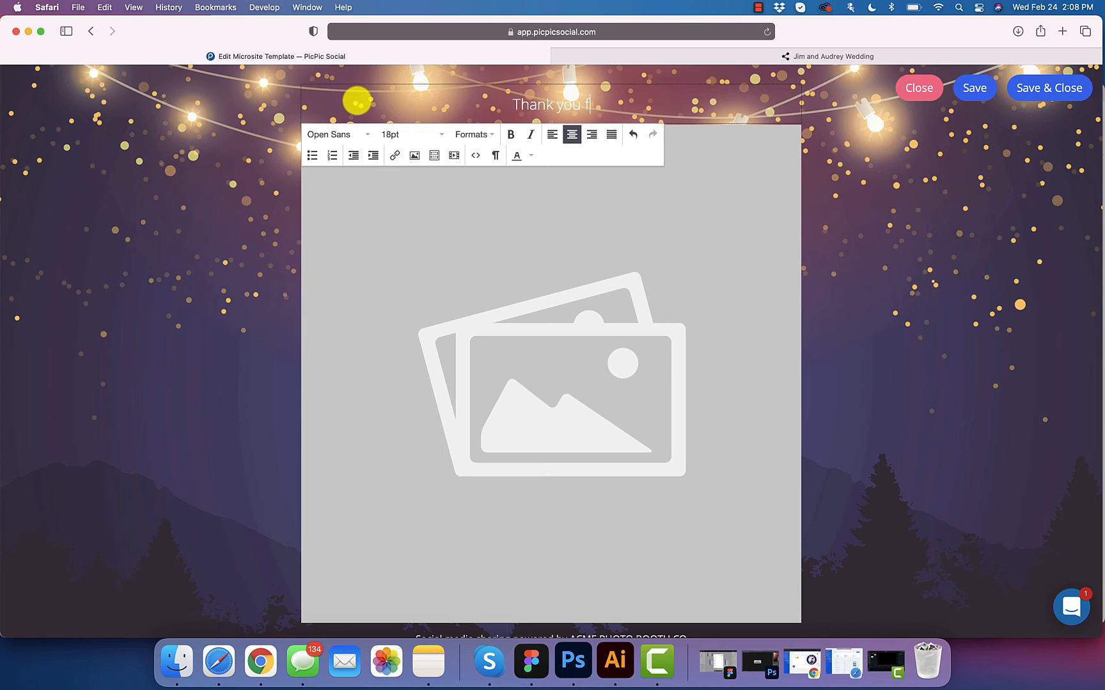
{"action": "type", "text": "or using the "}
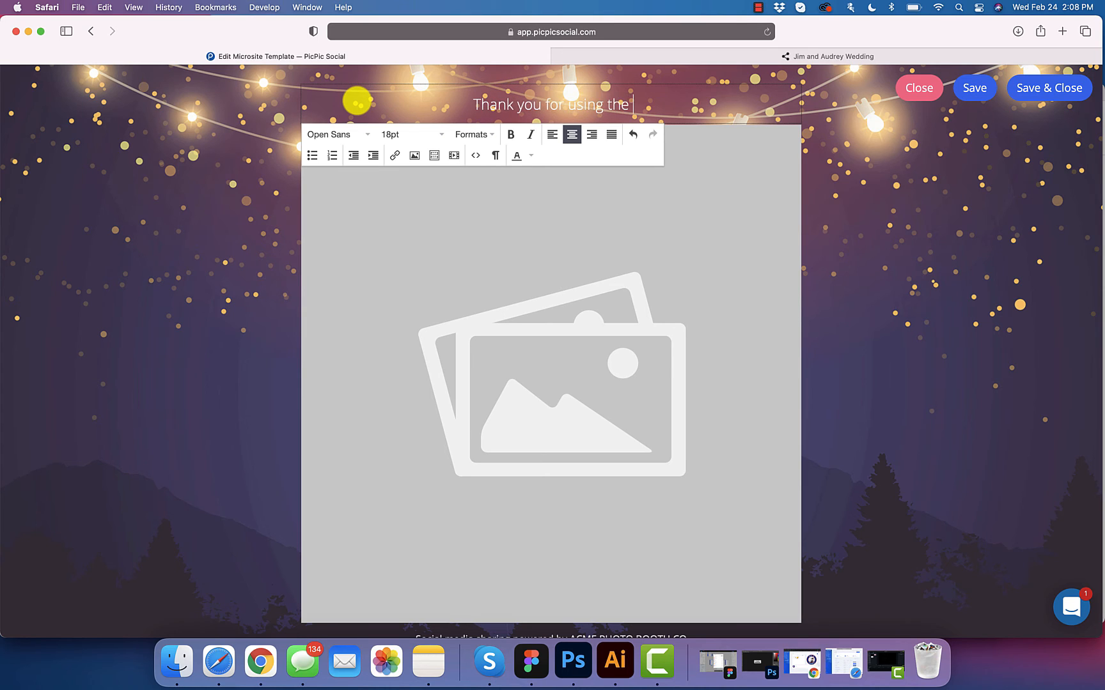
{"action": "type", "text": "virtual boo"}
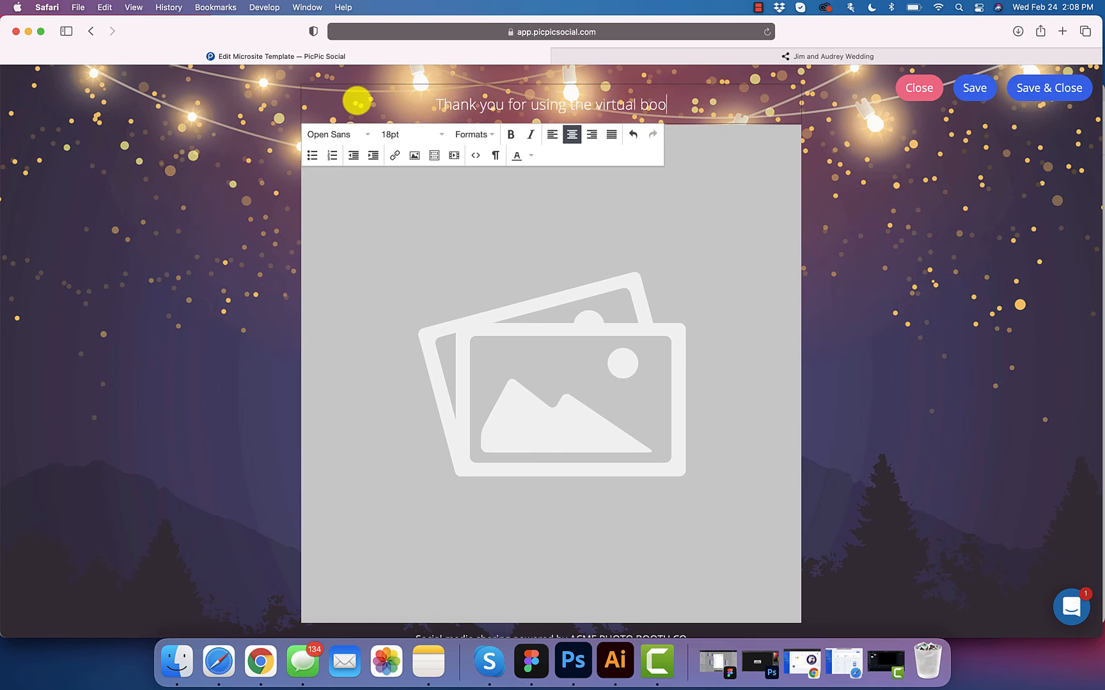
{"action": "type", "text": "th for Jim & "}
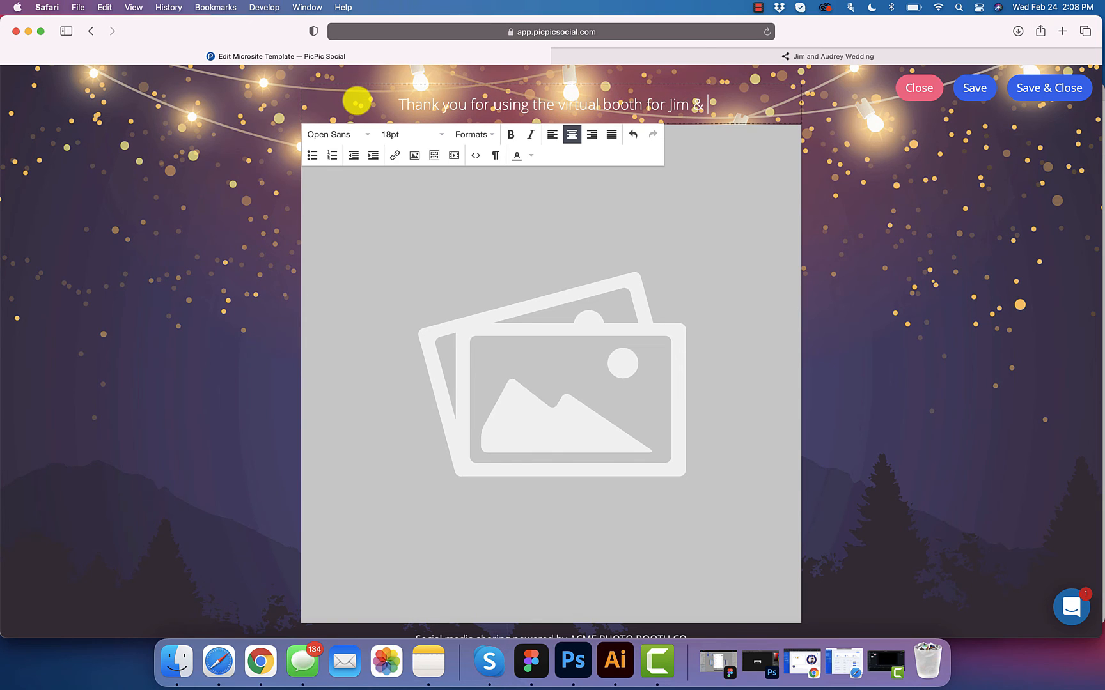
{"action": "type", "text": "Audr"}
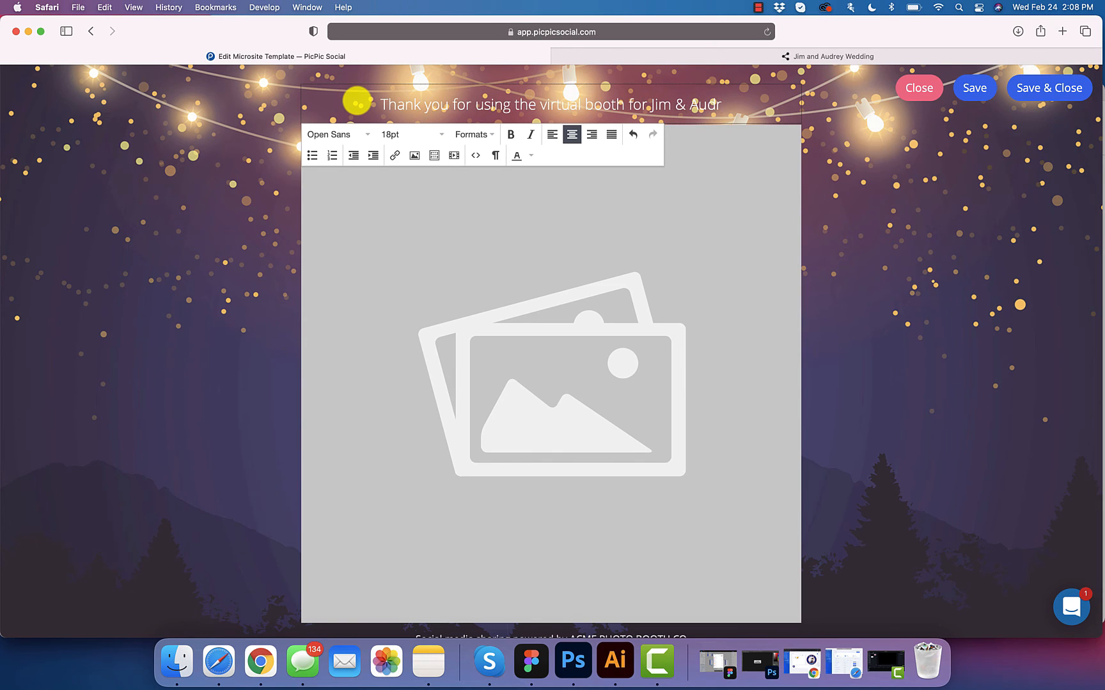
{"action": "key", "text": "BackSpace"}
{"action": "key", "text": "BackSpace"}
{"action": "key", "text": "BackSpace"}
{"action": "key", "text": "BackSpace"}
{"action": "key", "text": "BackSpace"}
{"action": "key", "text": "BackSpace"}
{"action": "key", "text": "BackSpace"}
{"action": "key", "text": "BackSpace"}
{"action": "key", "text": "BackSpace"}
{"action": "key", "text": "BackSpace"}
{"action": "type", "text": "A"}
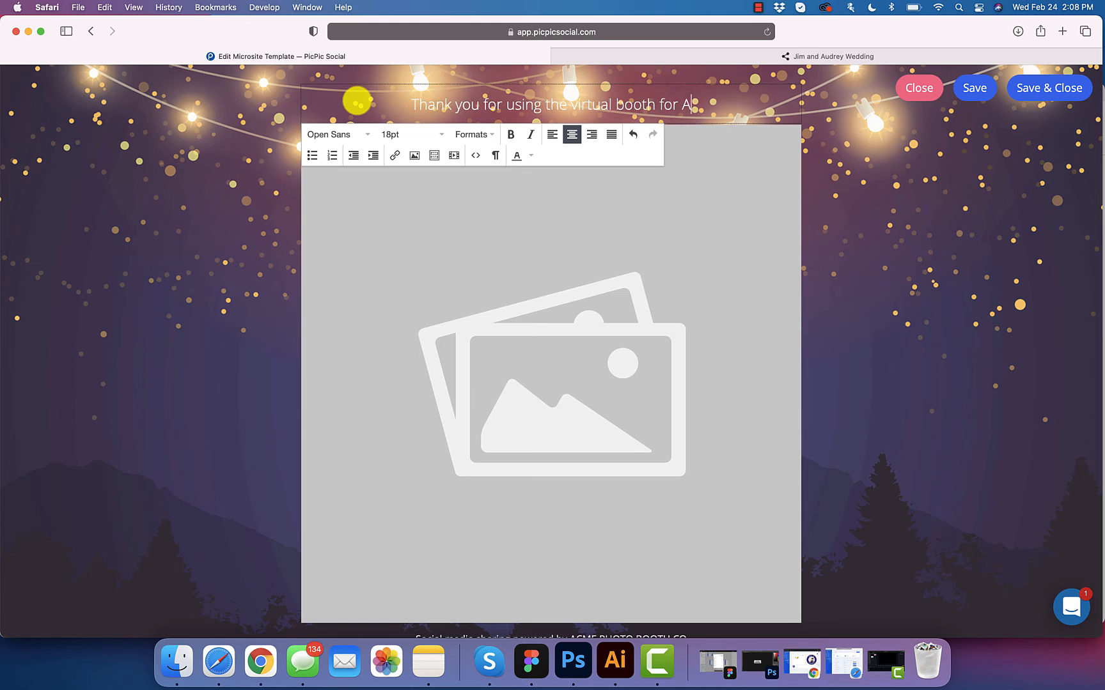
{"action": "type", "text": "udrey & Jim"}
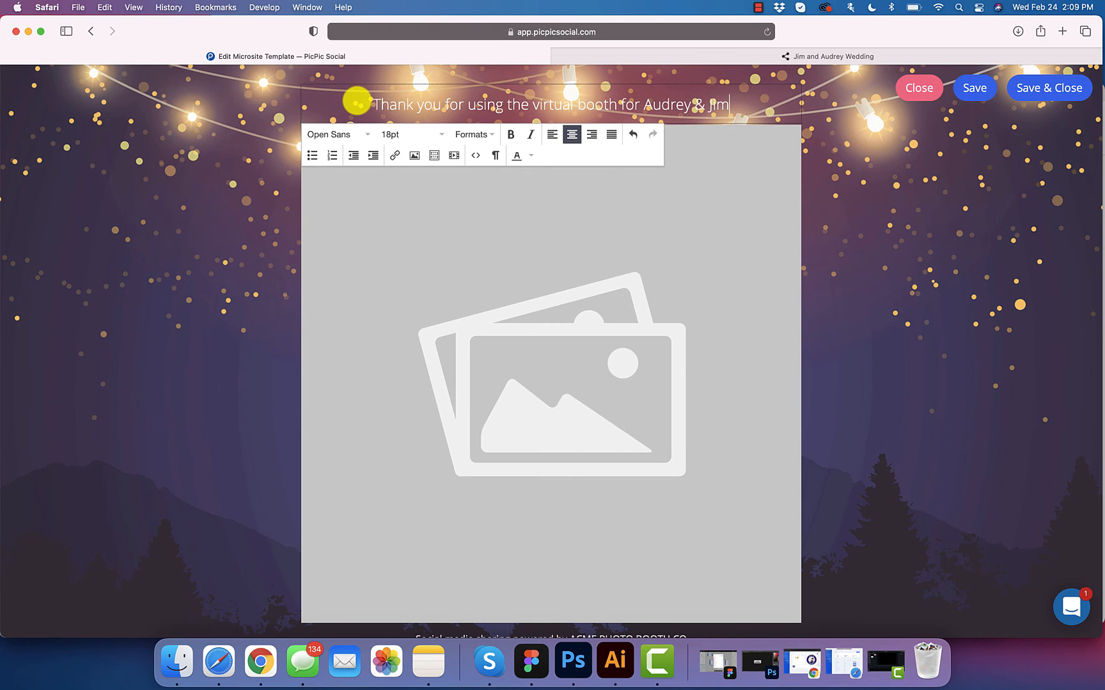
{"action": "type", "text": "!"}
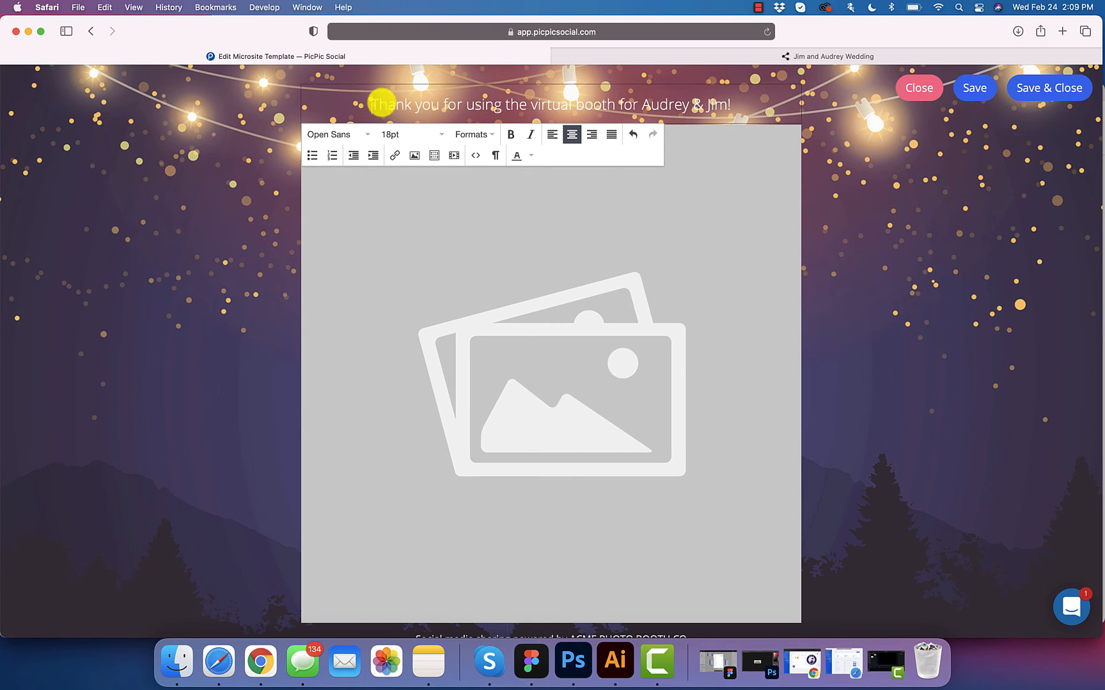
{"action": "key", "text": "Return"}
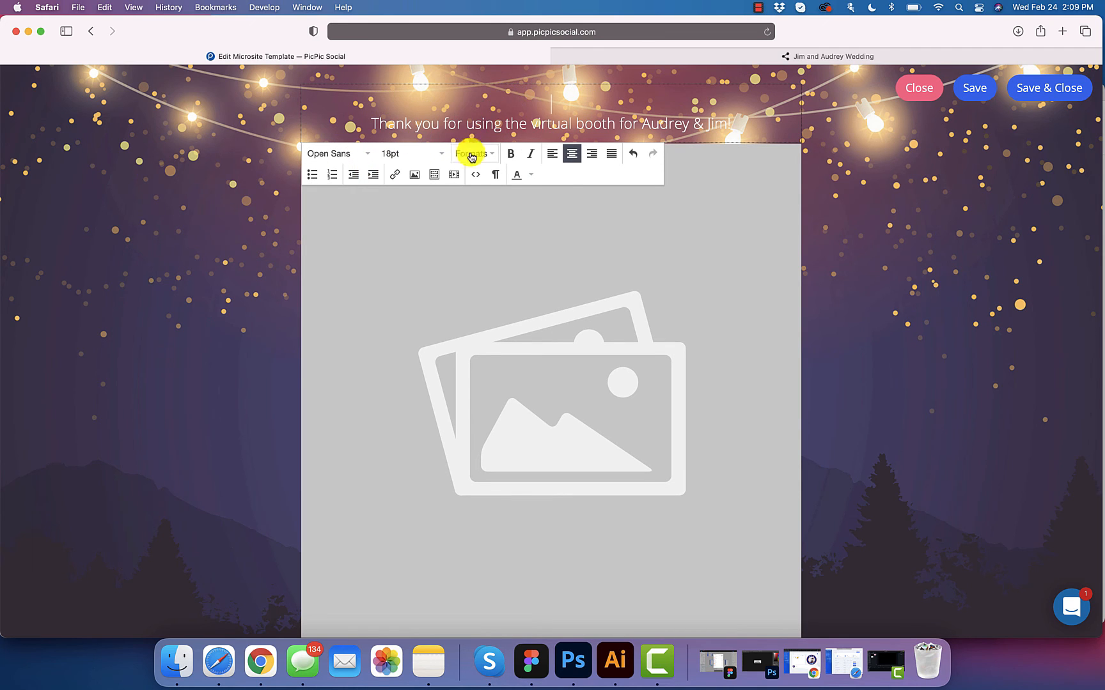
Step: Start an image upload and pick Your Company logo.png from Design Elements via Spotlight
{"action": "left_click", "coordinate": [416, 176]}
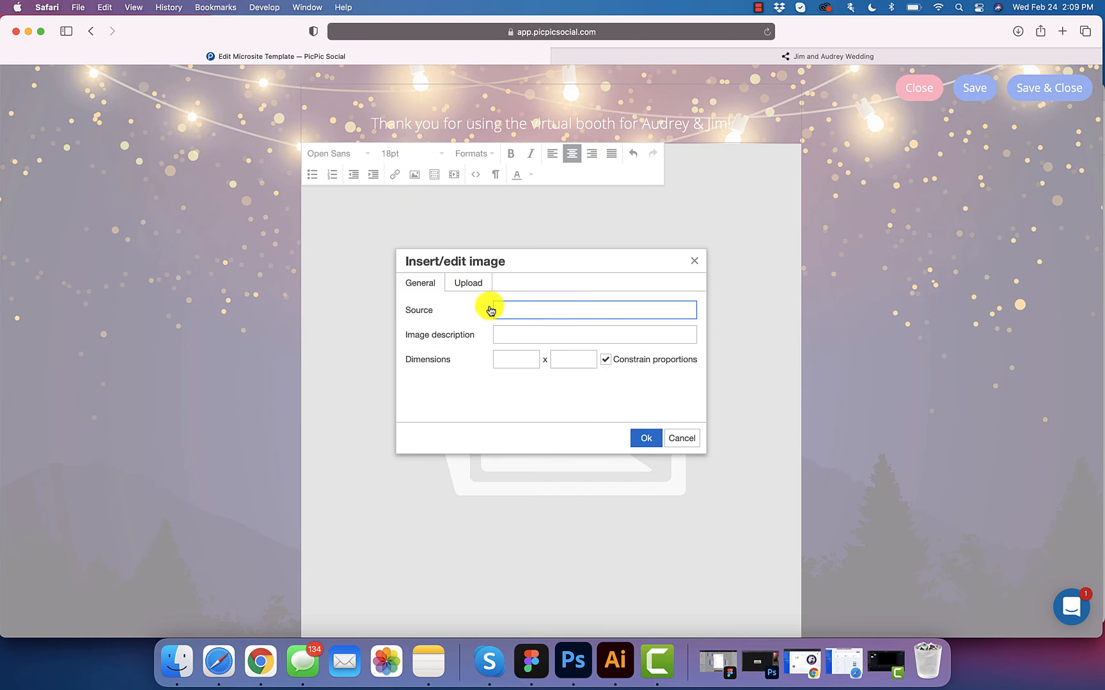
{"action": "left_click", "coordinate": [474, 285]}
{"action": "left_click", "coordinate": [537, 317]}
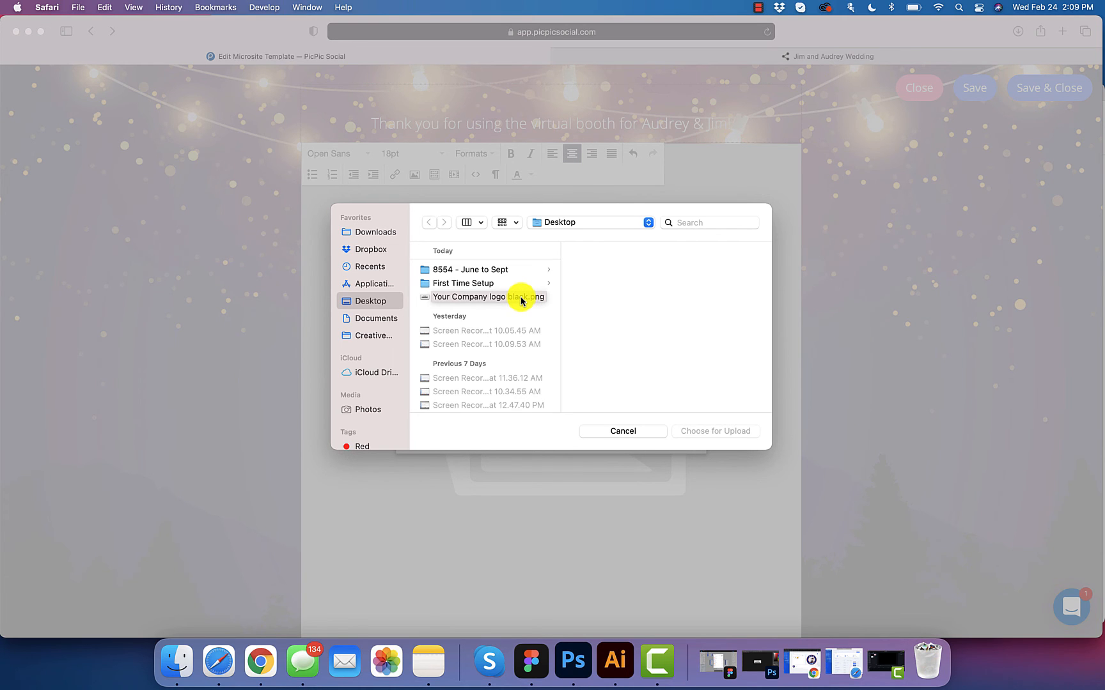
{"action": "key", "text": "super+space"}
{"action": "type", "text": "y"}
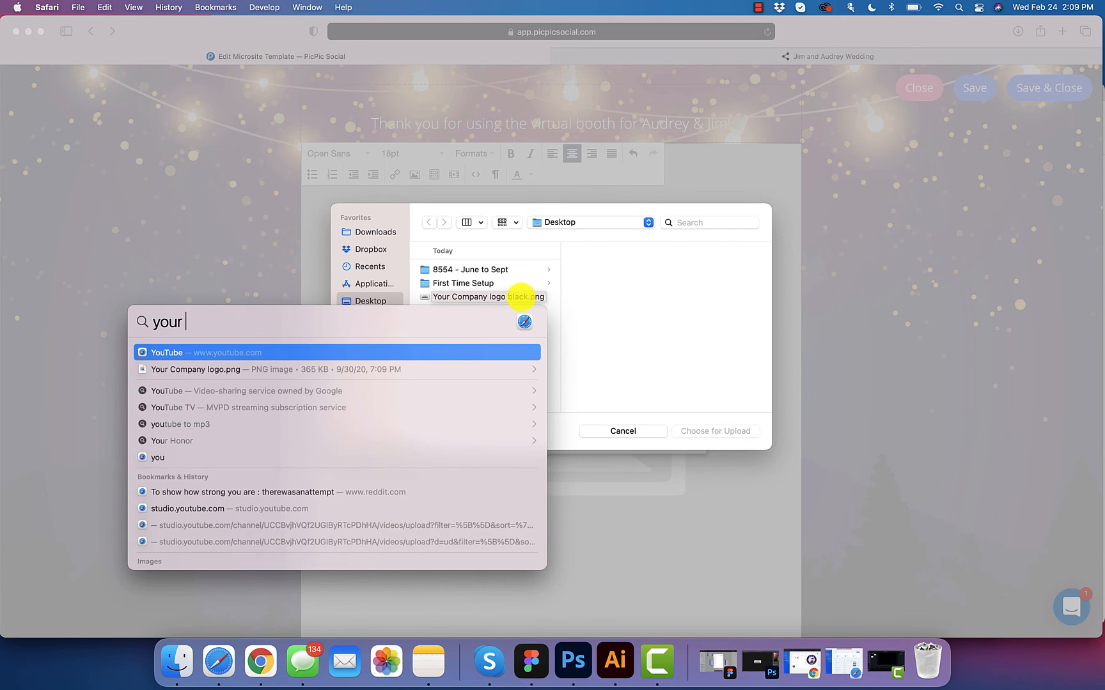
{"action": "type", "text": "our compn"}
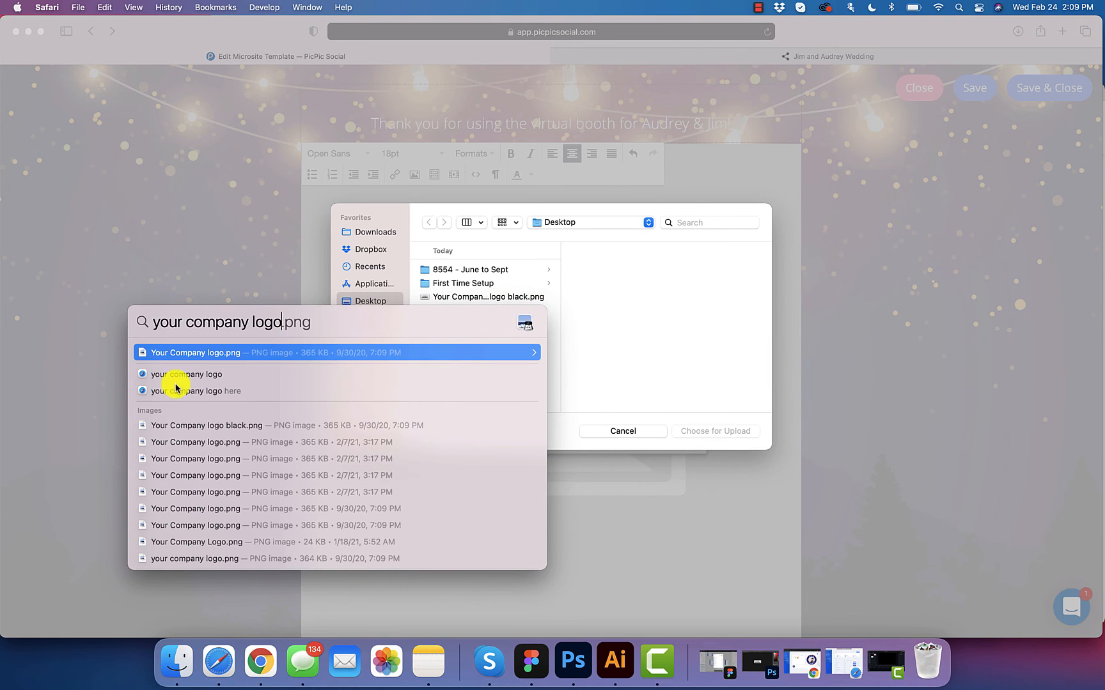
{"action": "left_click", "coordinate": [186, 442]}
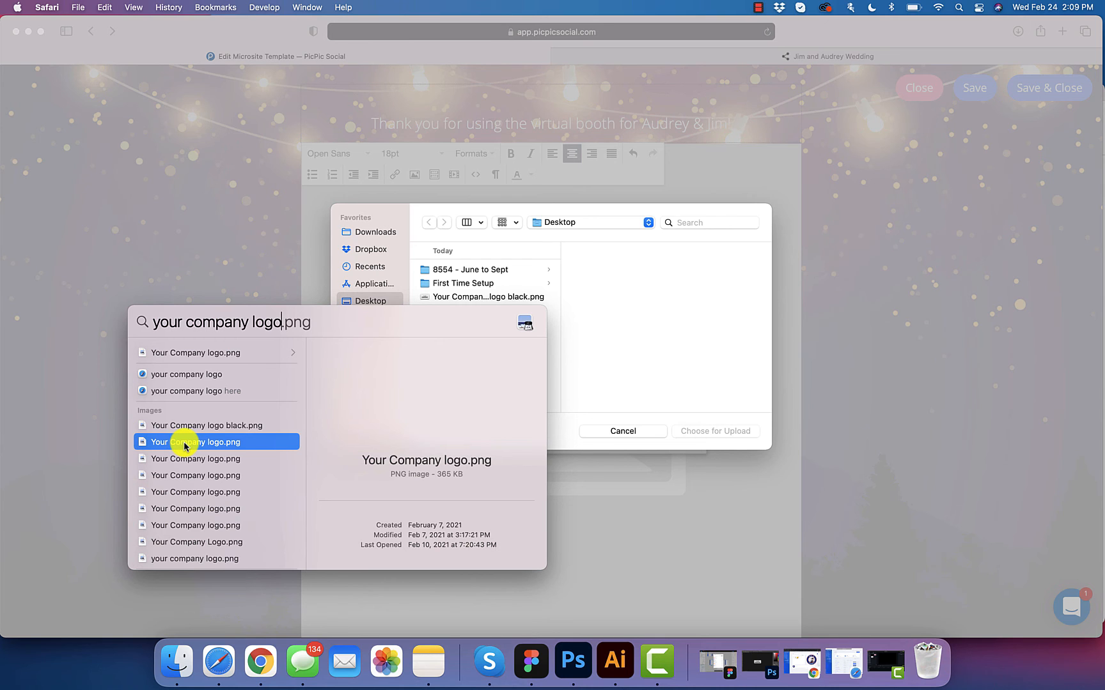
{"action": "left_click_drag", "start_coordinate": [187, 445], "coordinate": [646, 313]}
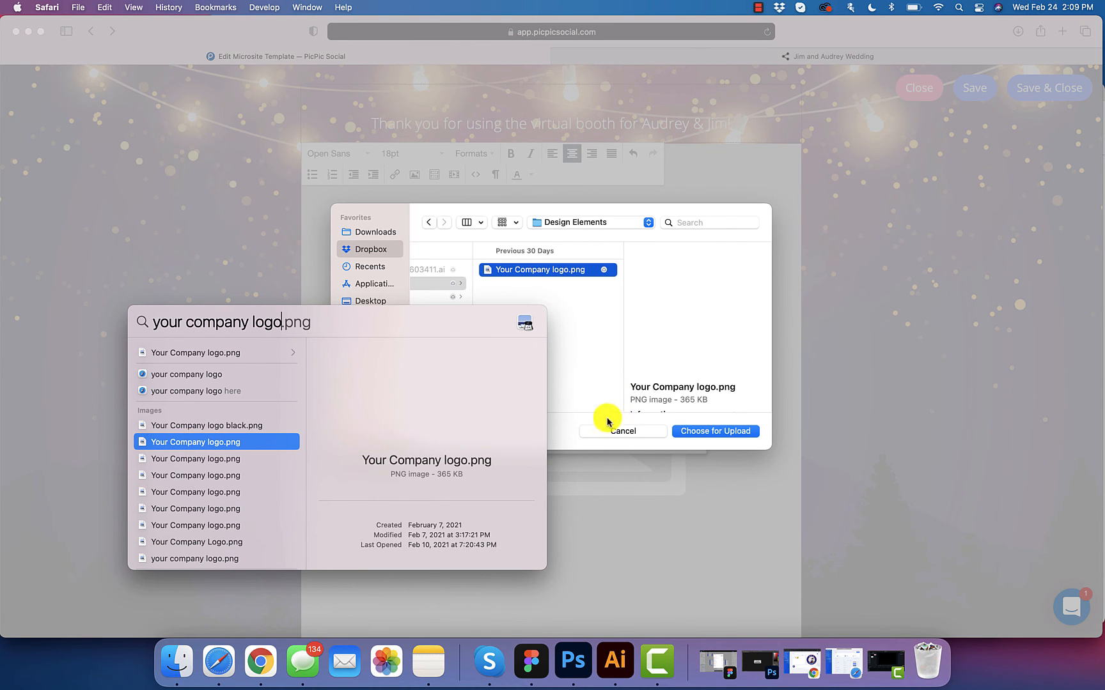
Step: Insert the uploaded YOUR COMPANY logo at 300 × 127 above the thank-you heading
{"action": "left_click", "coordinate": [710, 432]}
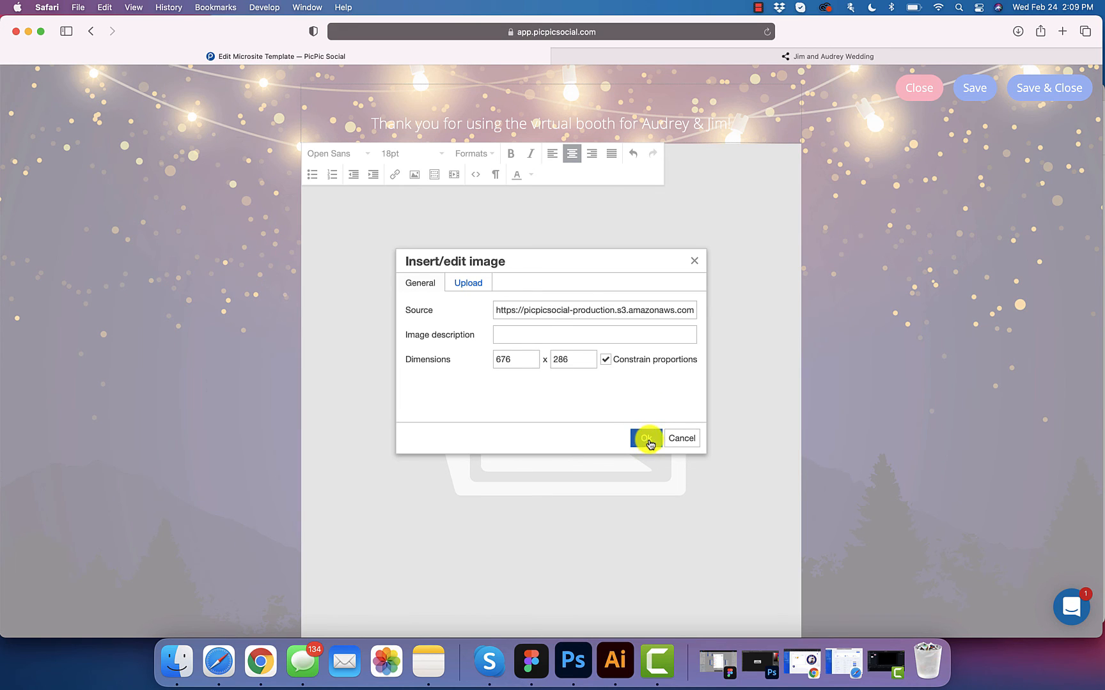
{"action": "left_click_drag", "start_coordinate": [518, 359], "coordinate": [463, 357]}
{"action": "left_click", "coordinate": [515, 360]}
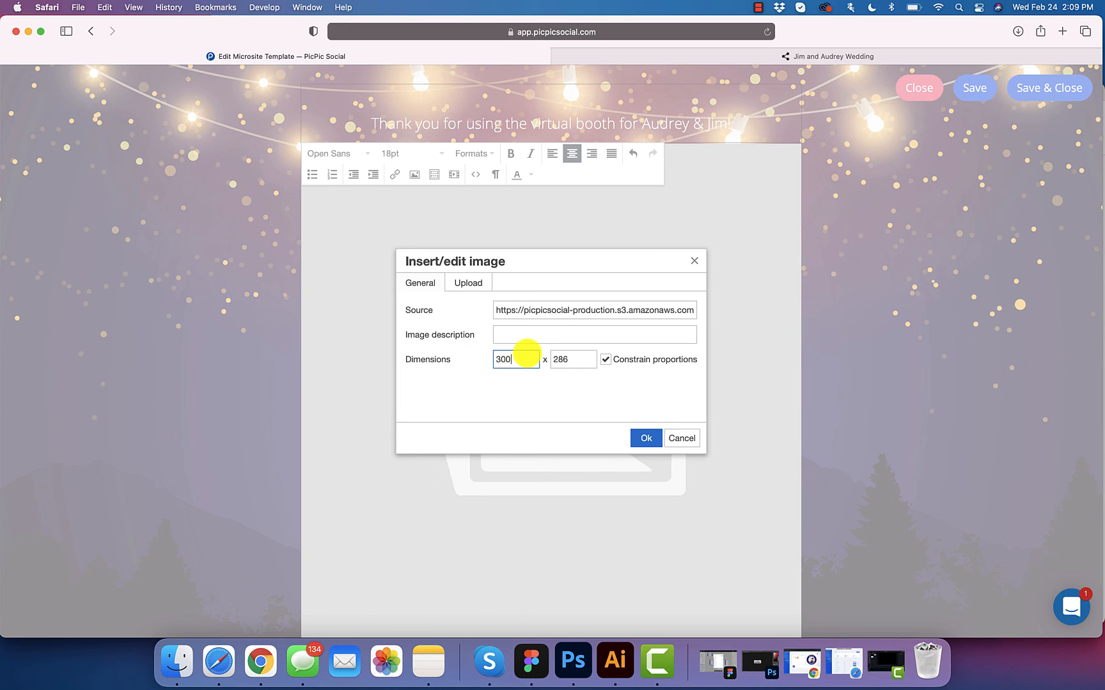
{"action": "key", "text": "Tab"}
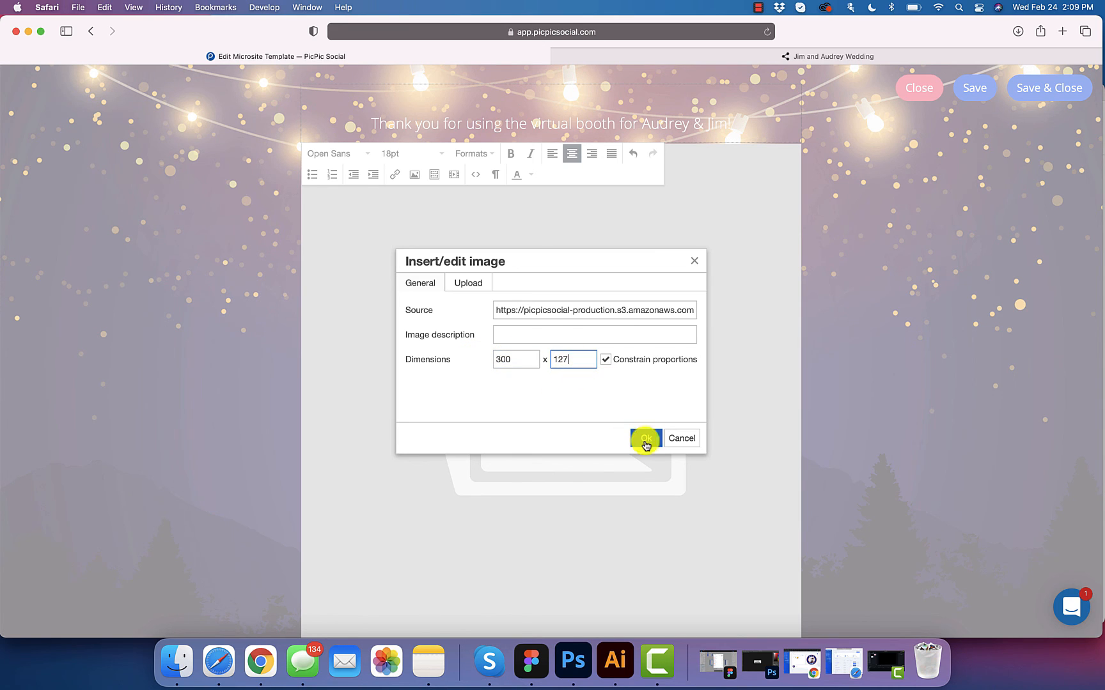
{"action": "left_click", "coordinate": [647, 440]}
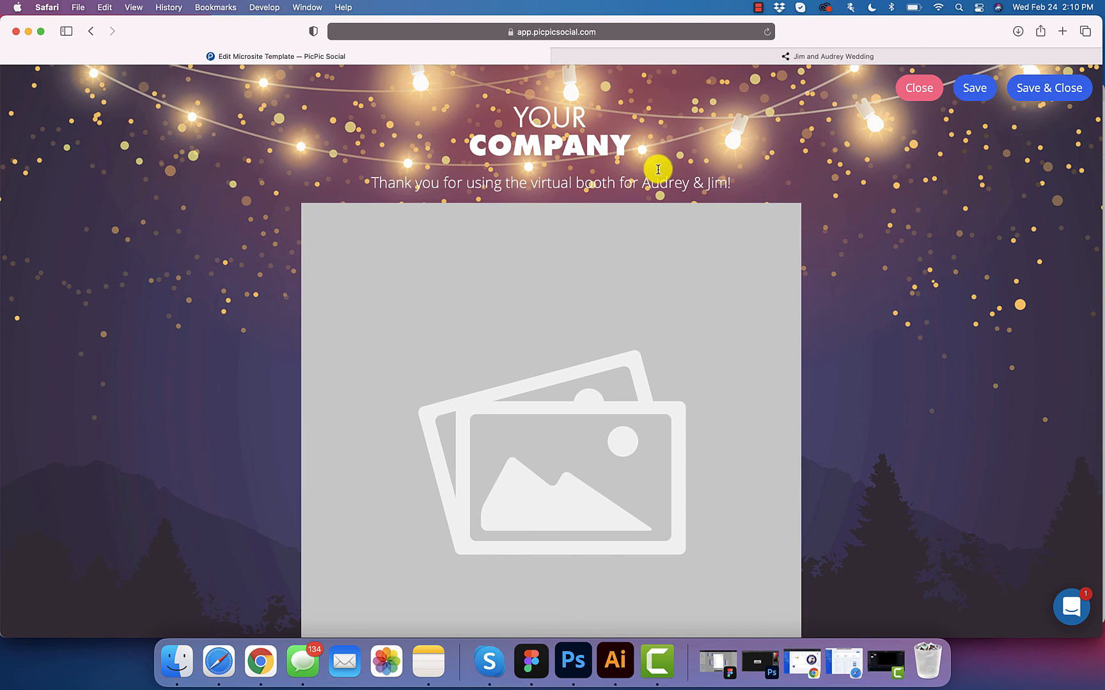
Step: Save the microsite design, template and virtual booth settings, then bring up the Jim and Audrey Wedding page
{"action": "left_click", "coordinate": [1055, 83]}
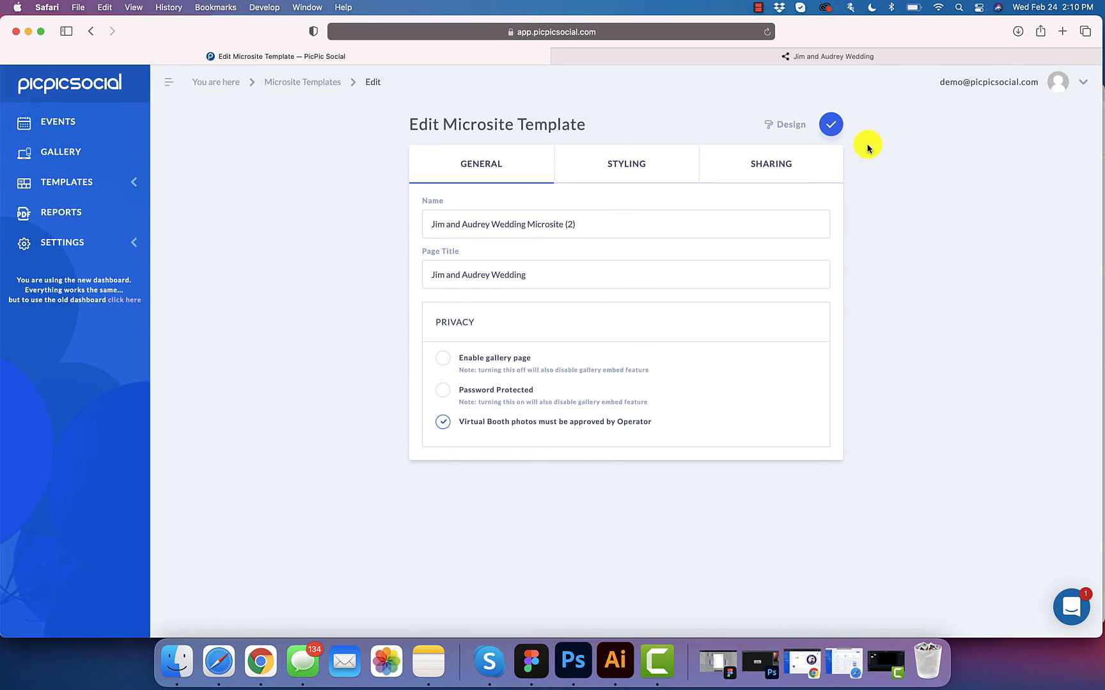
{"action": "left_click", "coordinate": [833, 126]}
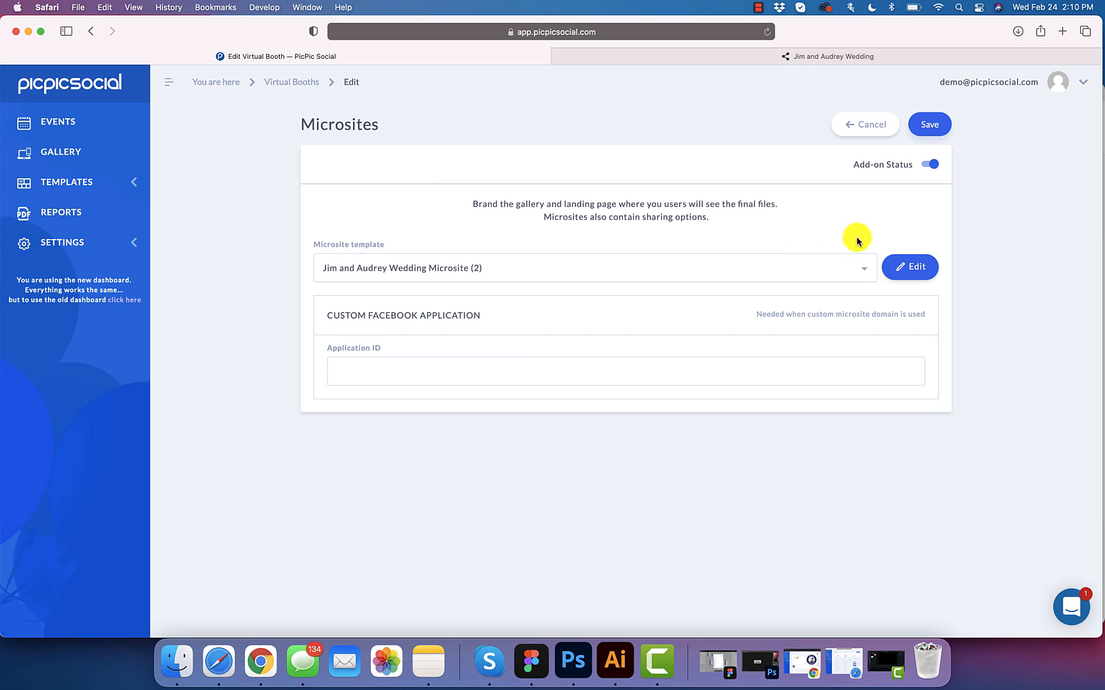
{"action": "left_click", "coordinate": [931, 129]}
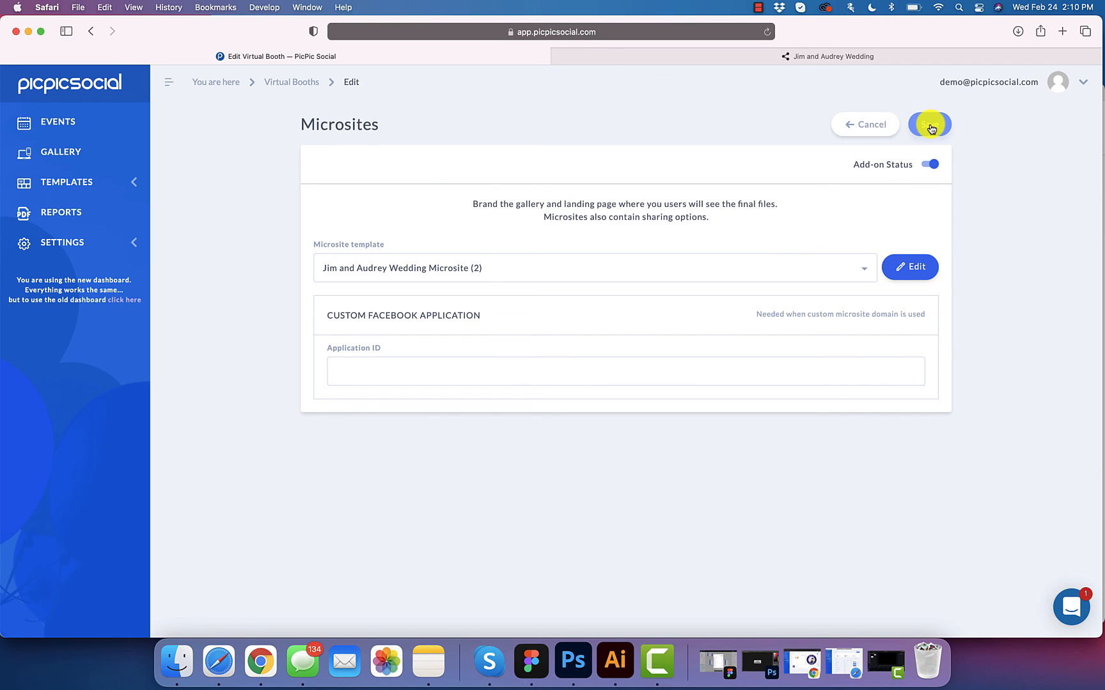
{"action": "left_click", "coordinate": [654, 56]}
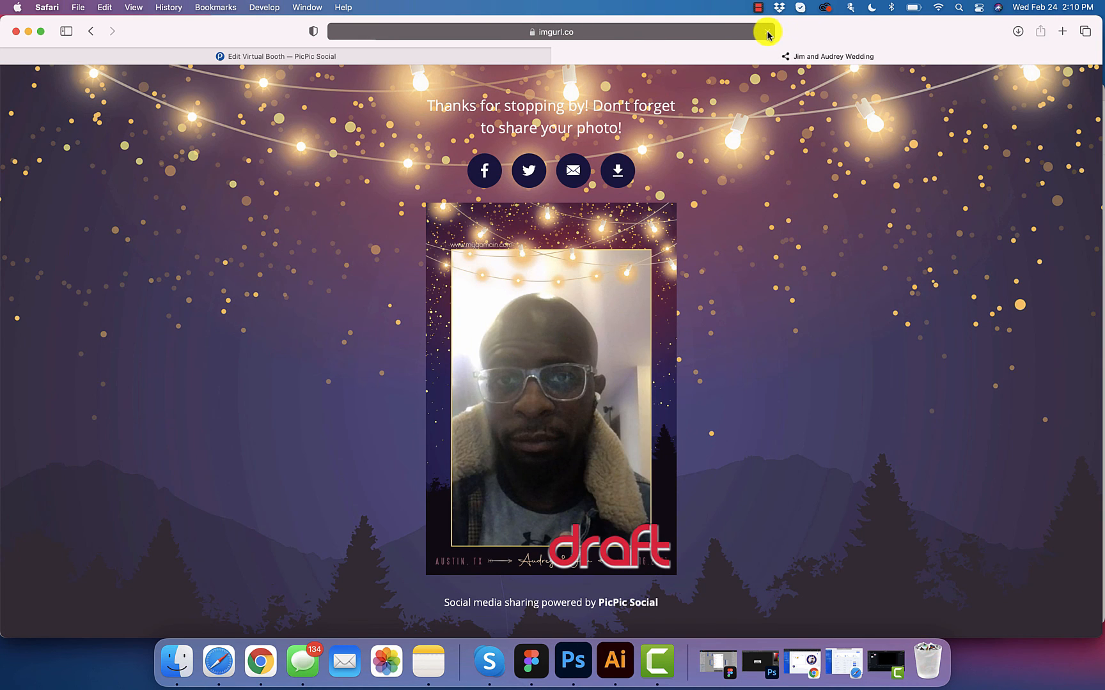
Step: Reload the share page and check the YOUR COMPANY header, Audrey & Jim thank-you text and footer
{"action": "left_click", "coordinate": [767, 32]}
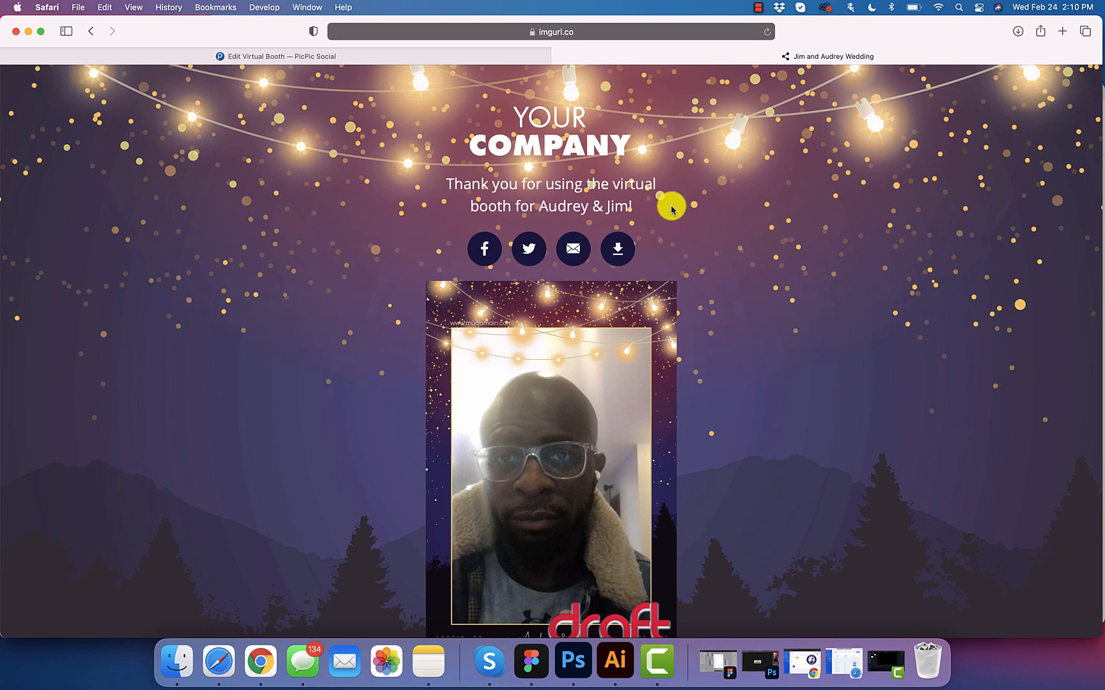
{"action": "scroll", "coordinate": [661, 227], "scroll_direction": "down", "scroll_amount": 1}
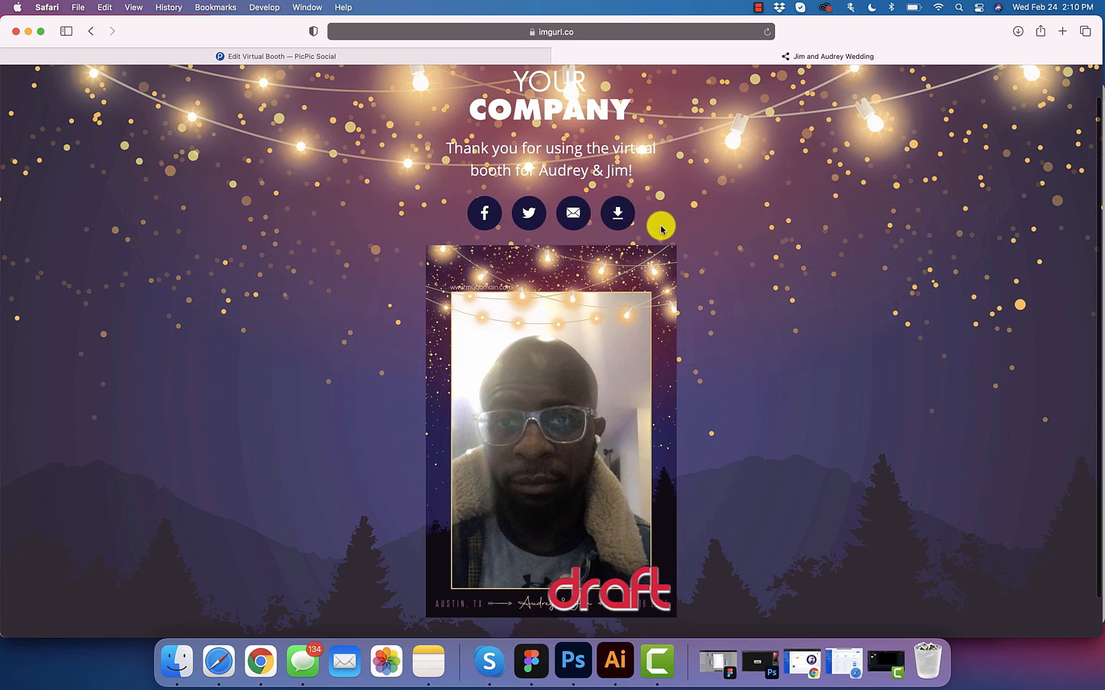
{"action": "scroll", "coordinate": [671, 246], "scroll_direction": "down", "scroll_amount": 1}
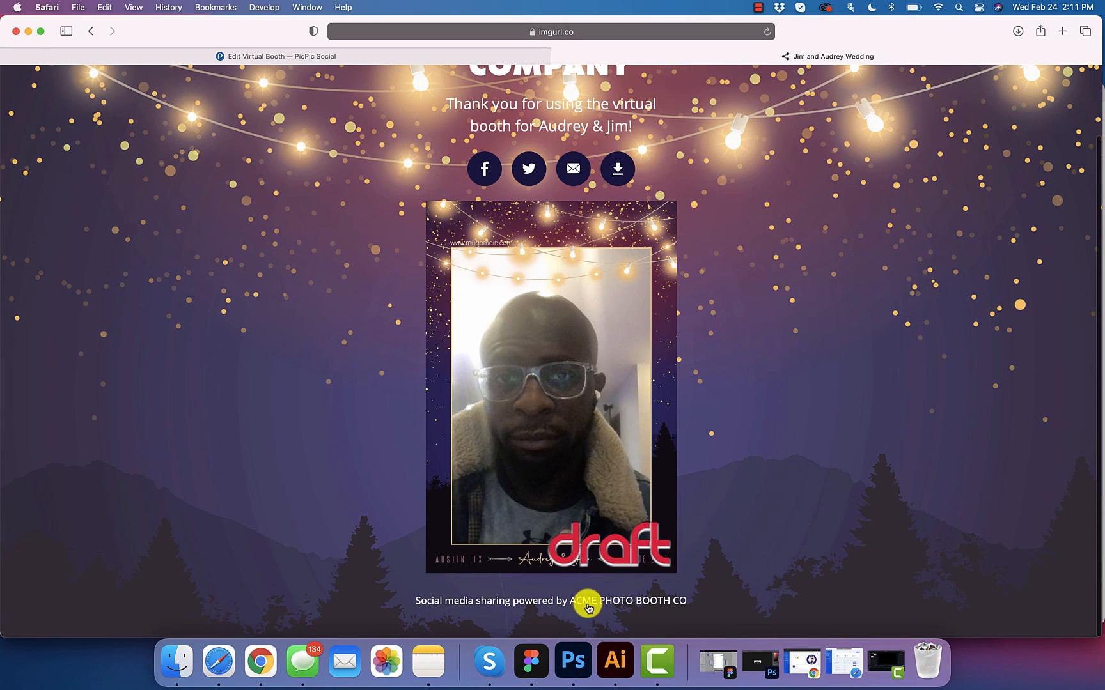
{"action": "scroll", "coordinate": [756, 294], "scroll_direction": "up", "scroll_amount": 2}
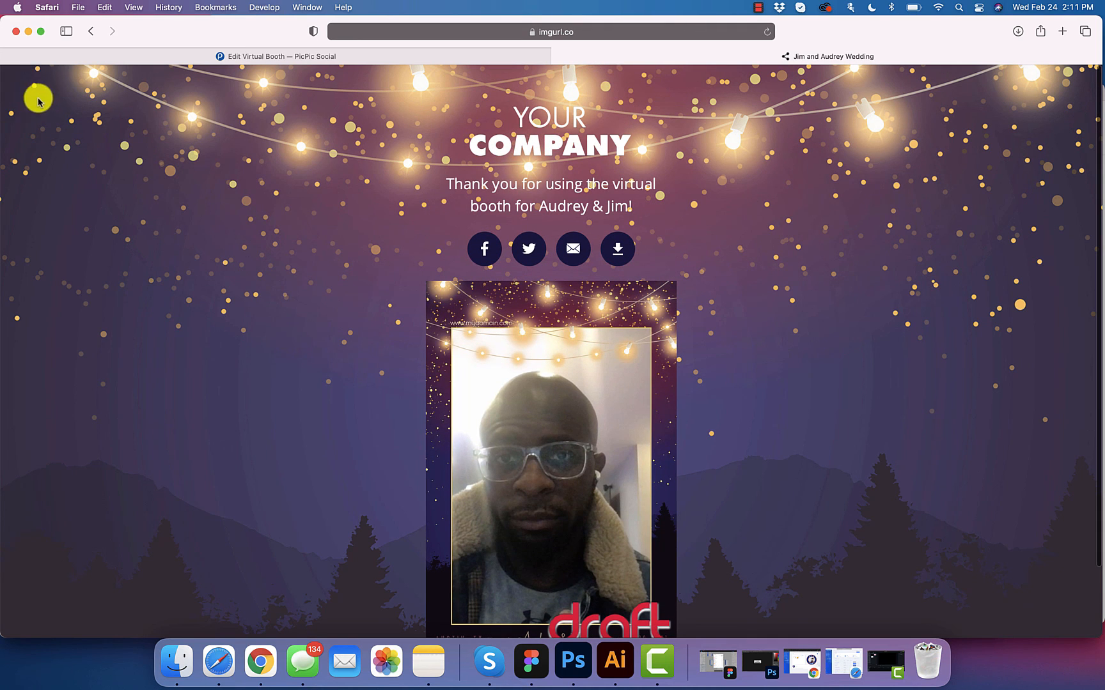
{"action": "scroll", "coordinate": [96, 140], "scroll_direction": "down", "scroll_amount": 2}
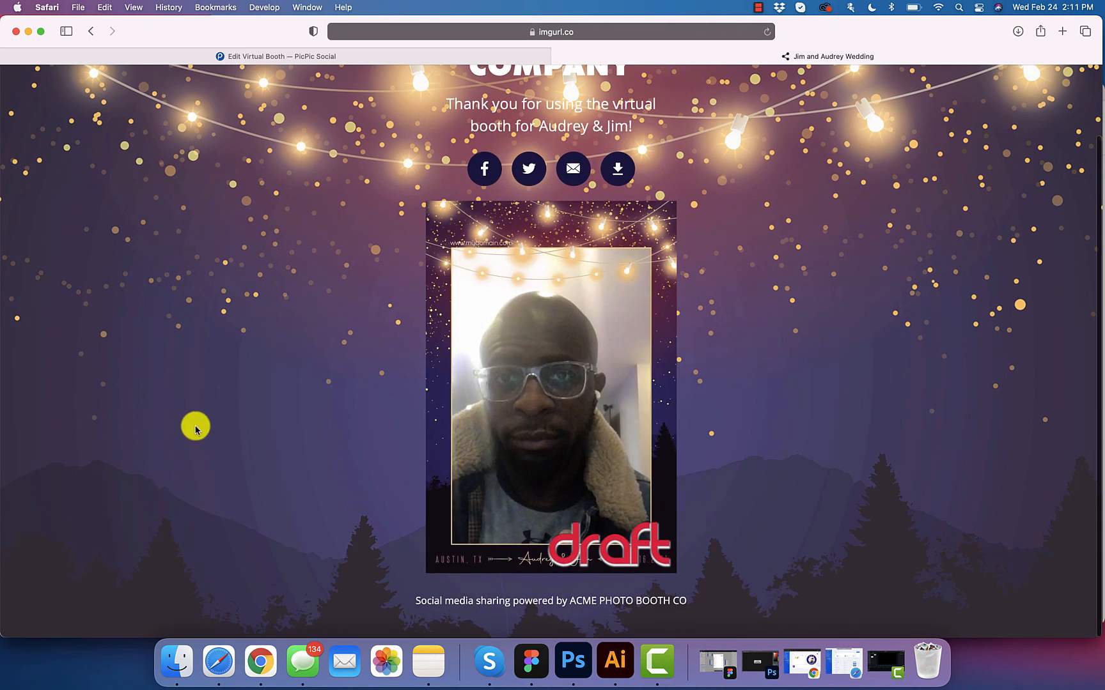
{"action": "scroll", "coordinate": [64, 476], "scroll_direction": "up", "scroll_amount": 2}
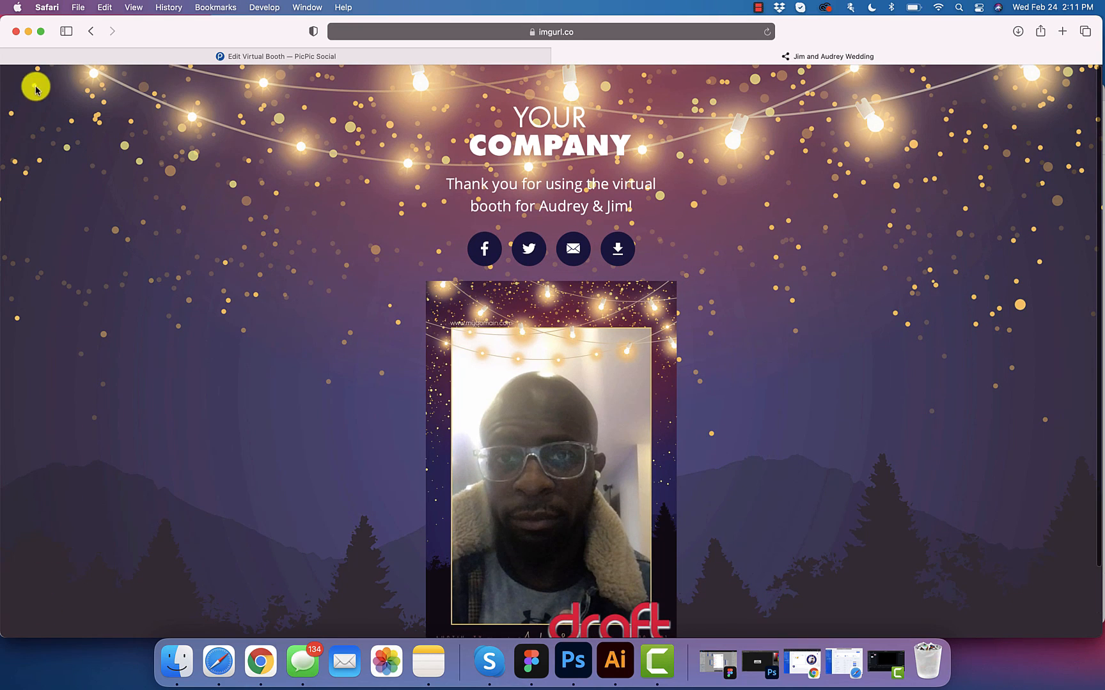
{"action": "left_click", "coordinate": [449, 56]}
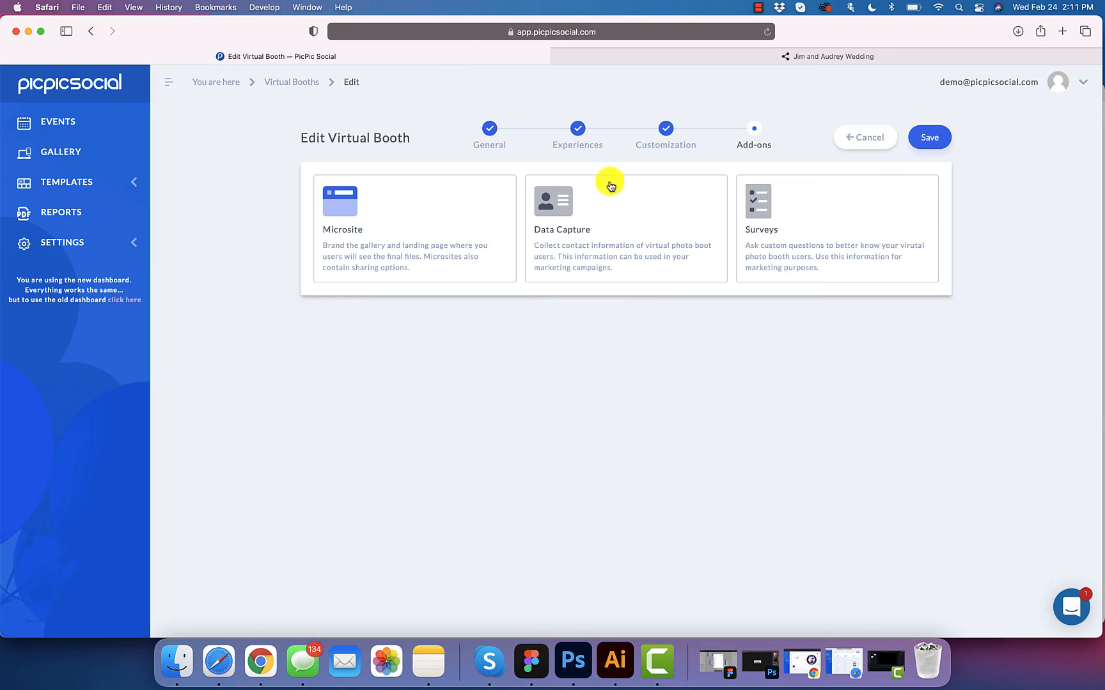
Step: Turn on 'Enable gallery page' and 'Show link to full gallery' in the wedding template and save
{"action": "left_click", "coordinate": [449, 244]}
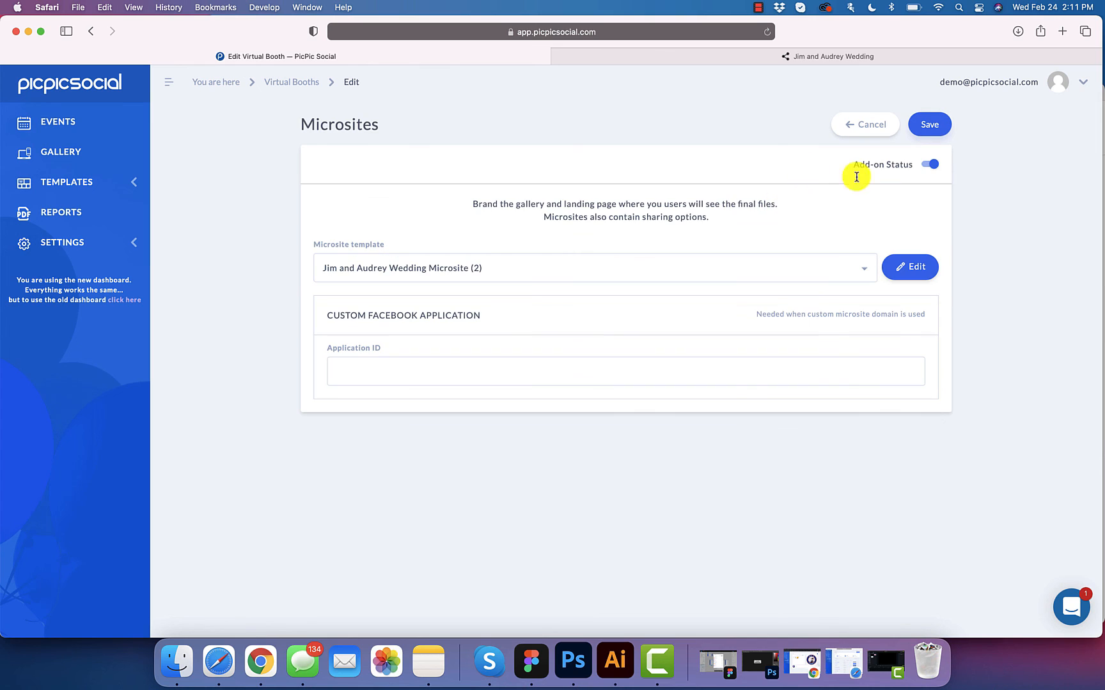
{"action": "left_click", "coordinate": [915, 265]}
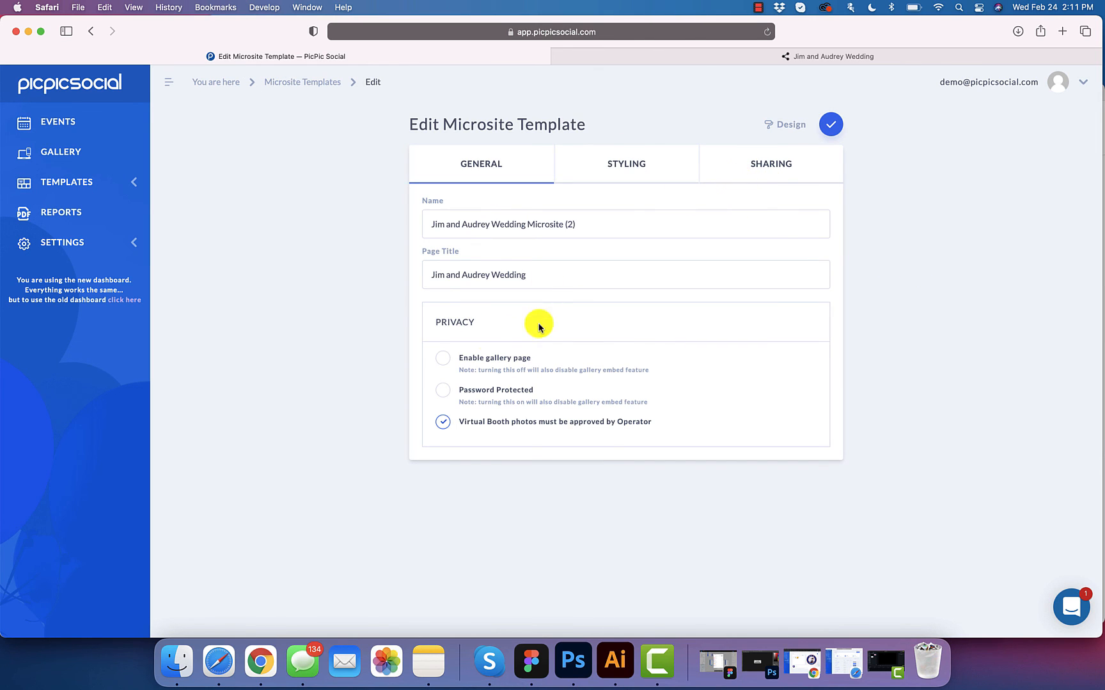
{"action": "left_click", "coordinate": [441, 361]}
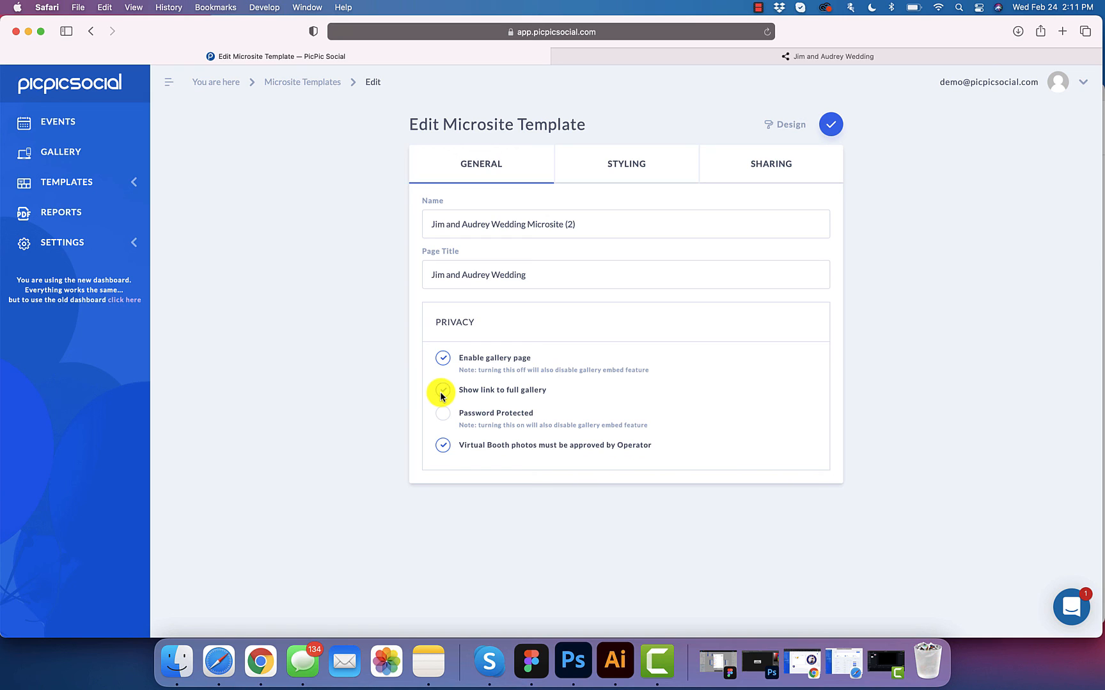
{"action": "left_click", "coordinate": [442, 391]}
{"action": "left_click", "coordinate": [836, 129]}
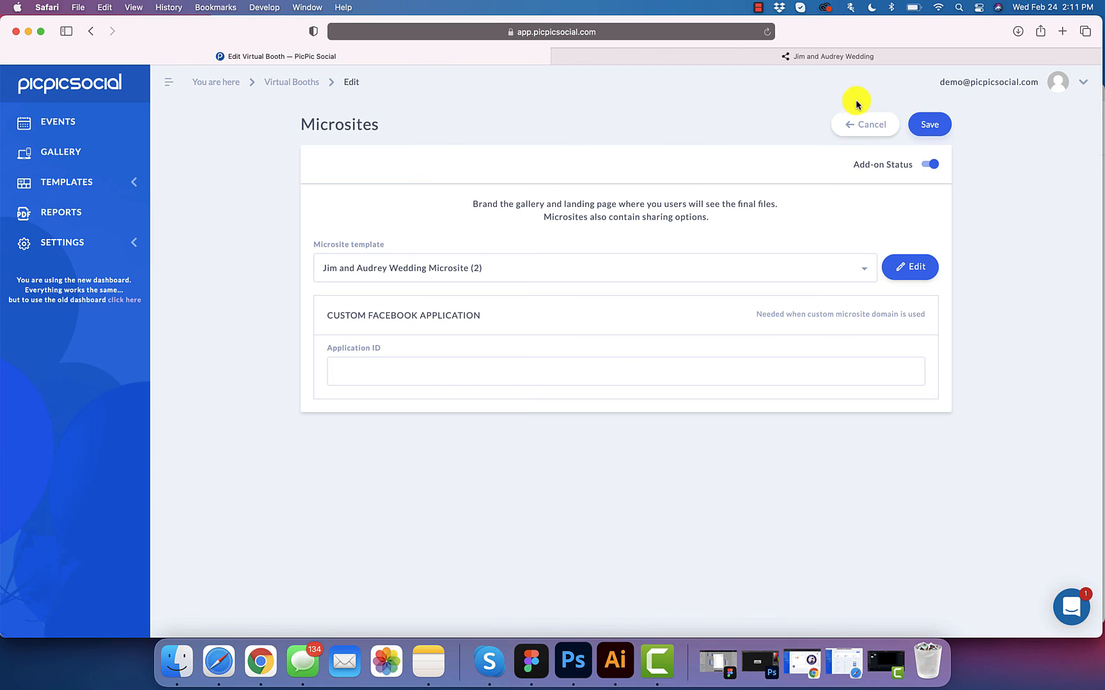
{"action": "left_click", "coordinate": [929, 128]}
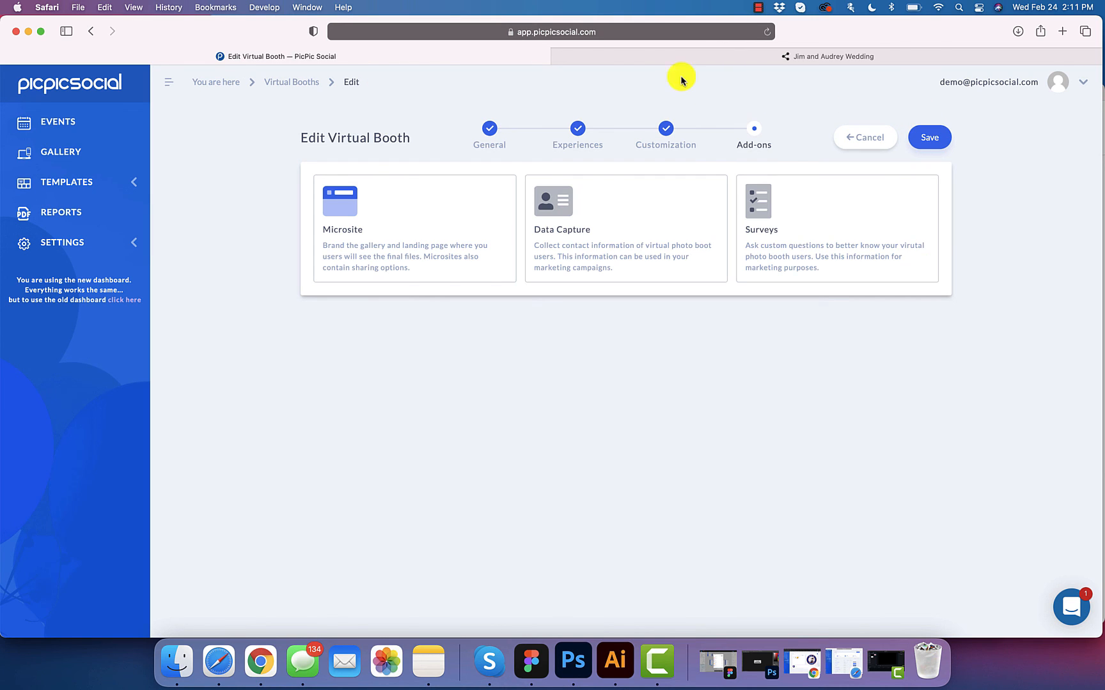
{"action": "left_click", "coordinate": [667, 61]}
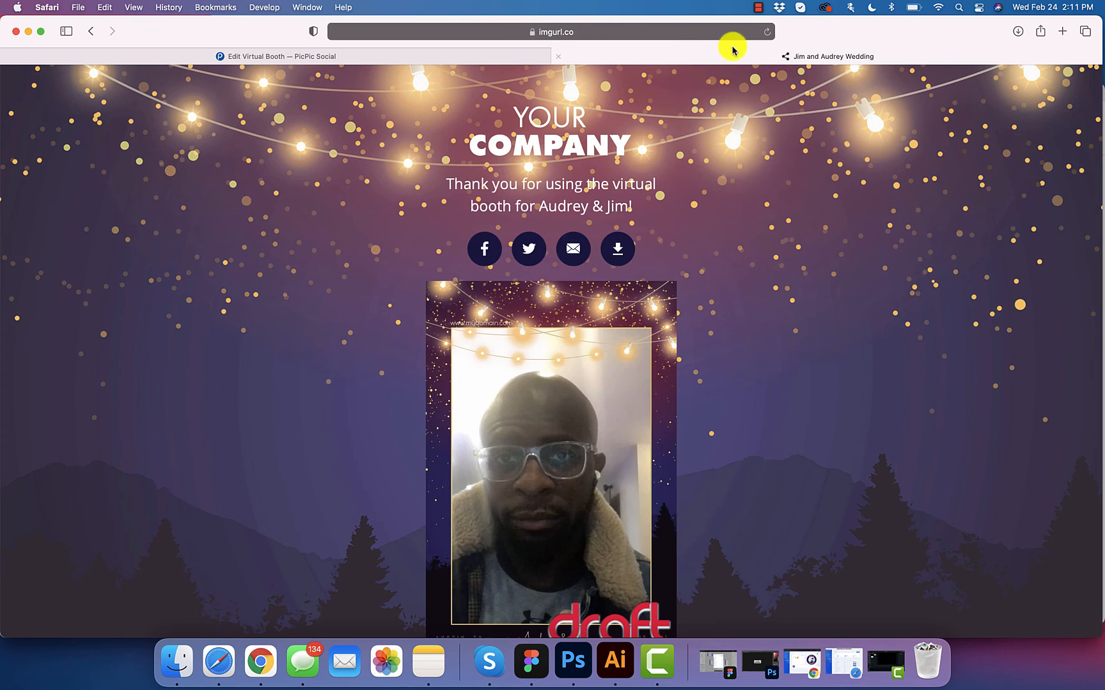
Step: Reload the share page and open its new Full Gallery, which has no photos yet
{"action": "left_click", "coordinate": [767, 32]}
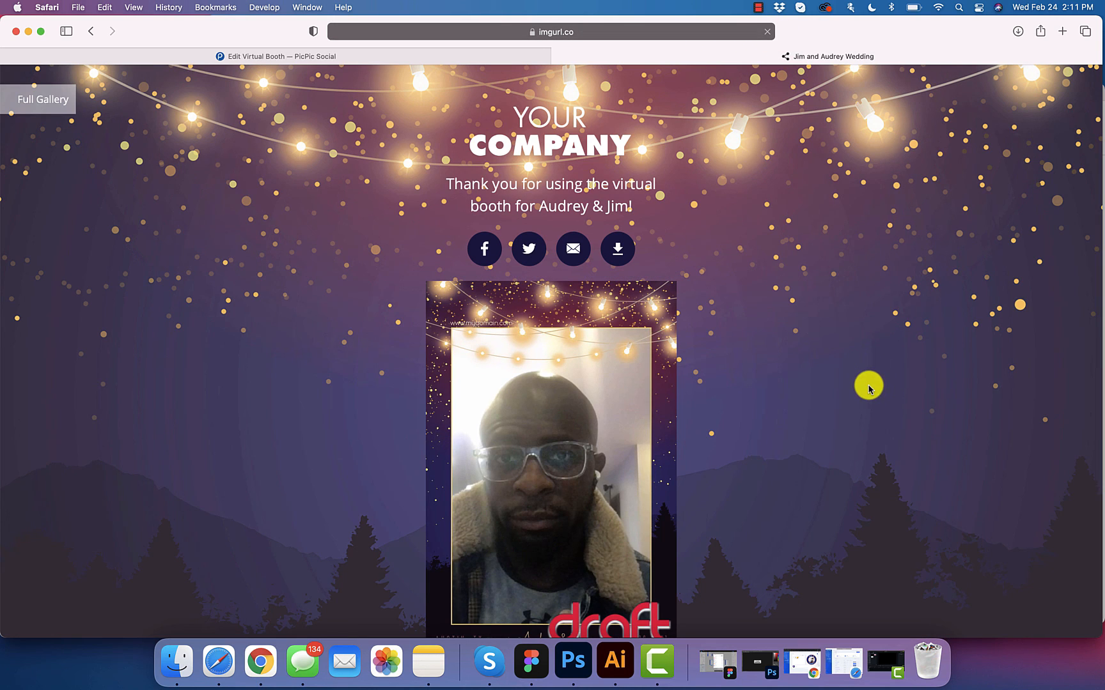
{"action": "left_click", "coordinate": [30, 104]}
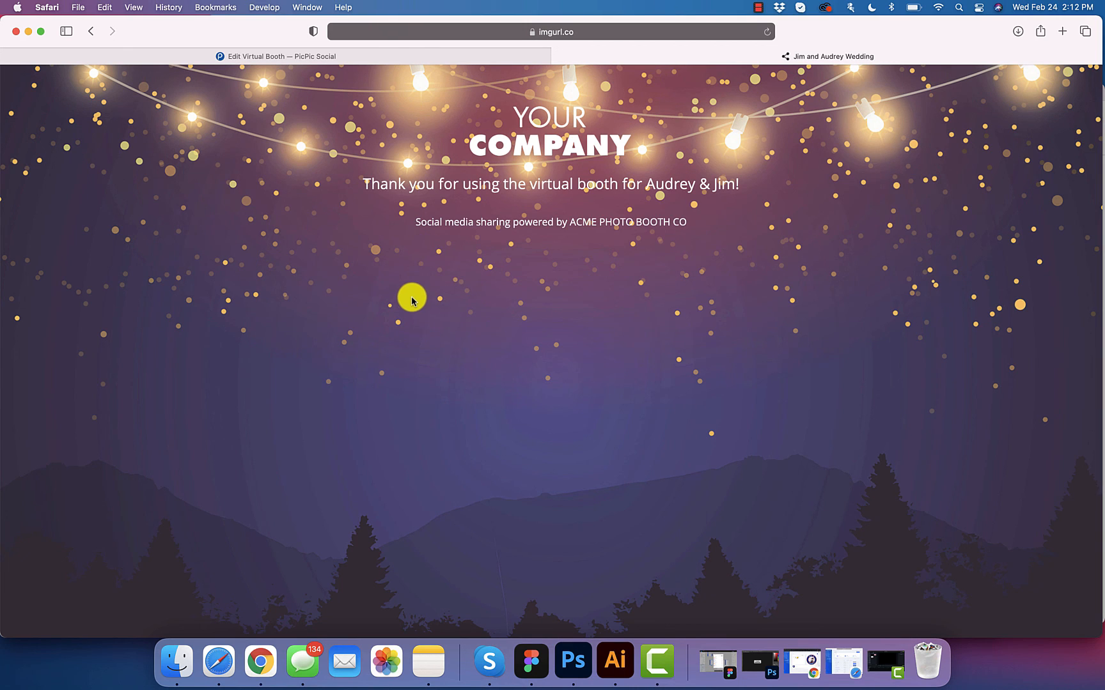
Step: Save the virtual booth and approve photo upload-1614192898.jpg so it appears in the Full Gallery
{"action": "left_click", "coordinate": [321, 58]}
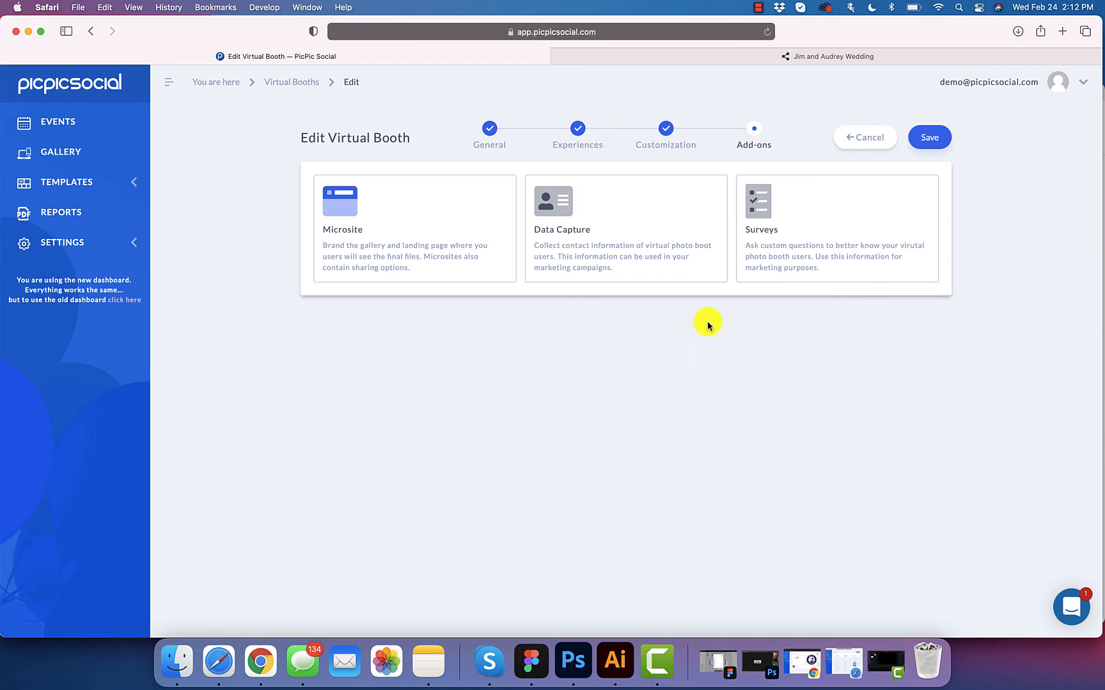
{"action": "left_click", "coordinate": [946, 149]}
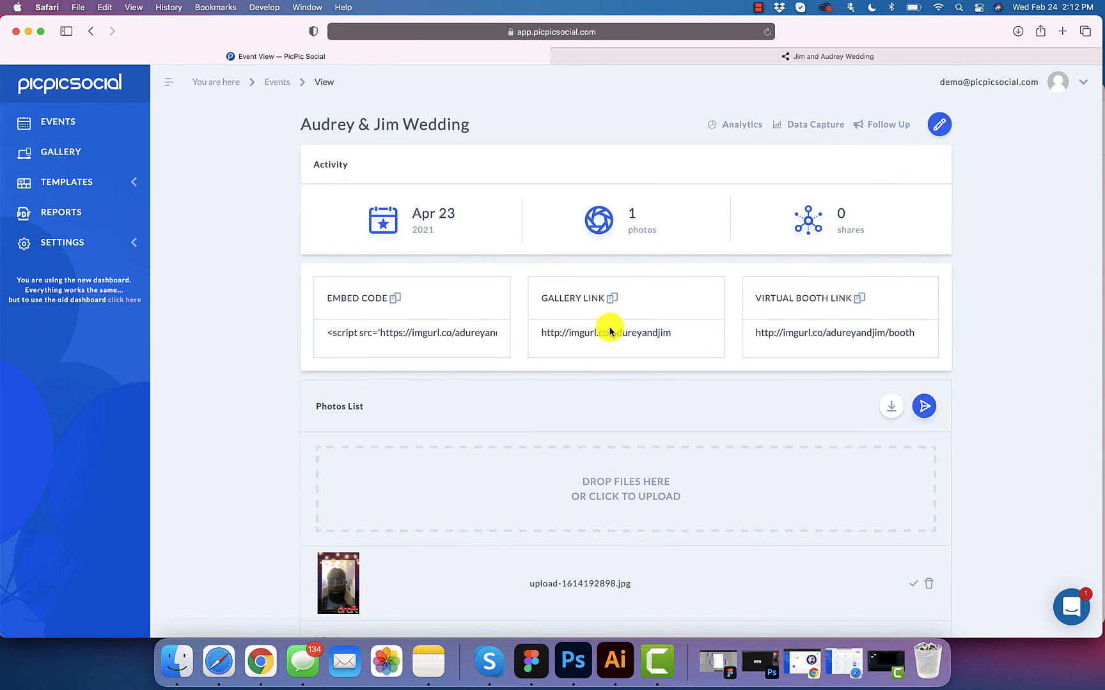
{"action": "scroll", "coordinate": [451, 424], "scroll_direction": "down", "scroll_amount": 2}
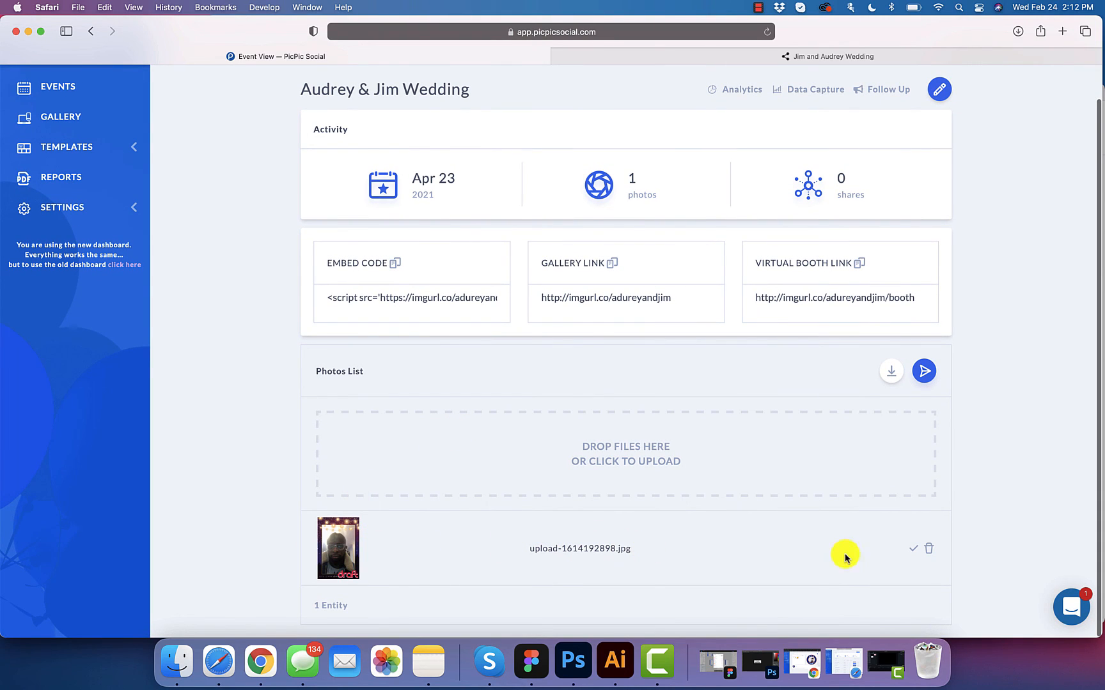
{"action": "left_click", "coordinate": [912, 555]}
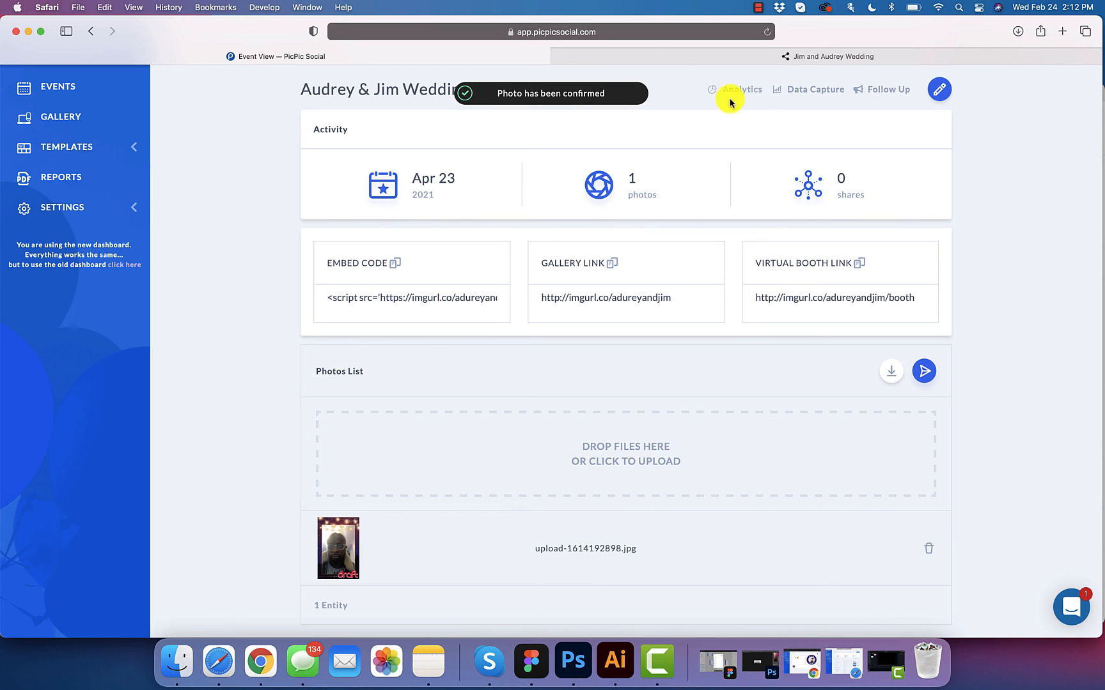
{"action": "left_click", "coordinate": [731, 63]}
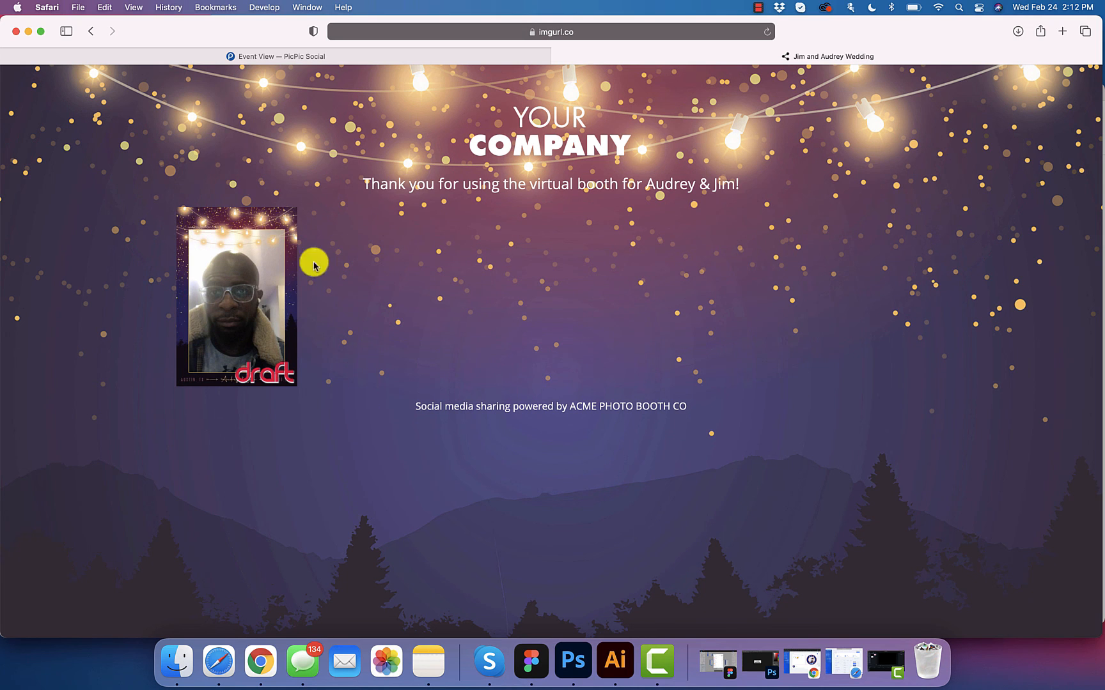
{"action": "left_click", "coordinate": [231, 305]}
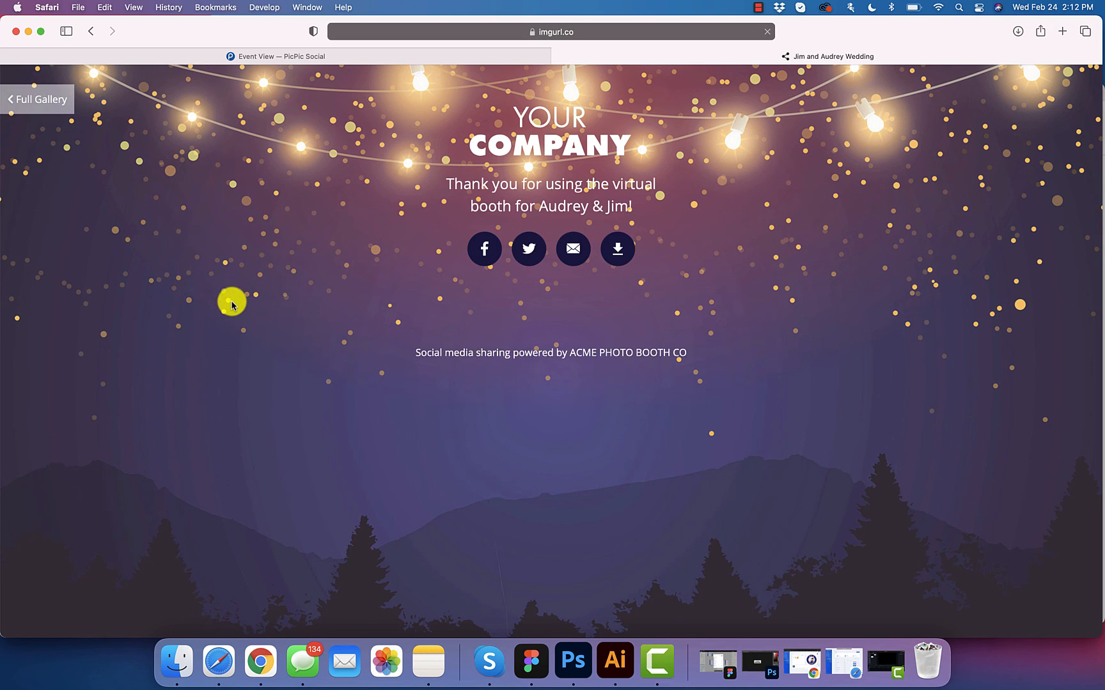
{"action": "scroll", "coordinate": [601, 506], "scroll_direction": "down", "scroll_amount": 3}
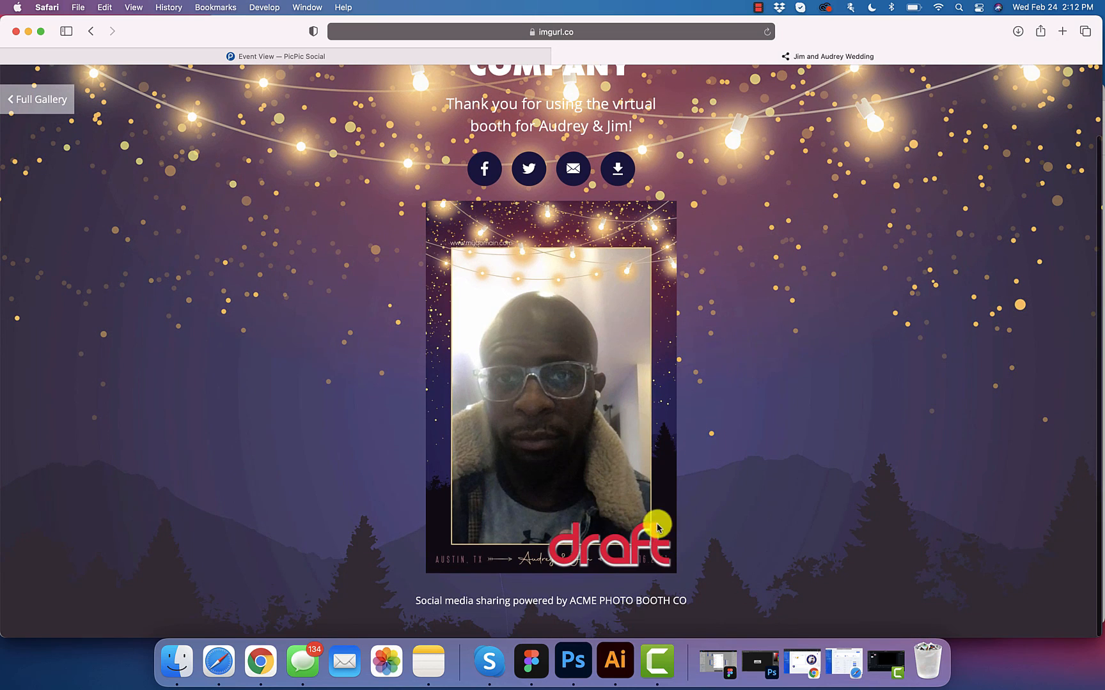
{"action": "scroll", "coordinate": [686, 509], "scroll_direction": "up", "scroll_amount": 3}
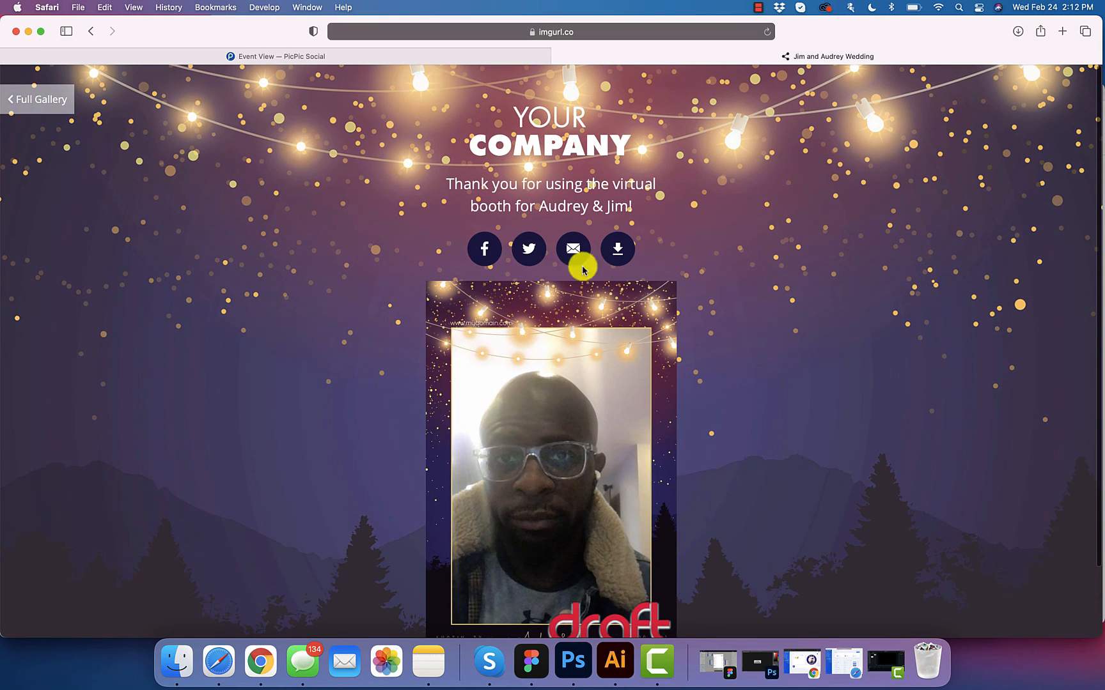
{"action": "scroll", "coordinate": [692, 348], "scroll_direction": "down", "scroll_amount": 3}
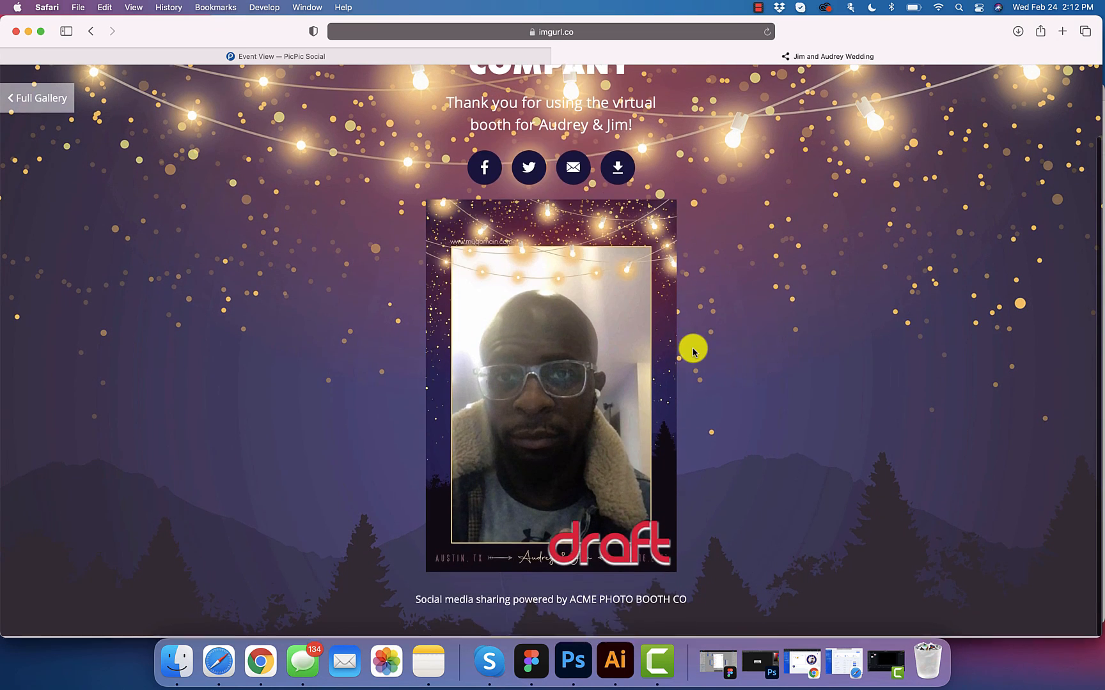
{"action": "left_click", "coordinate": [56, 111]}
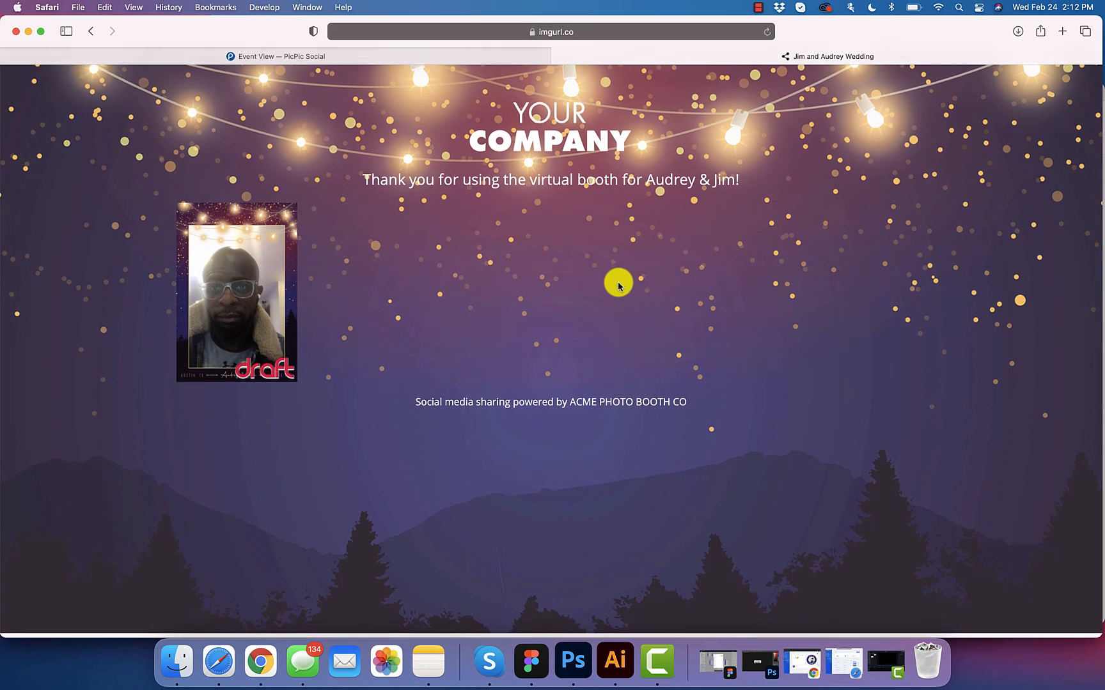